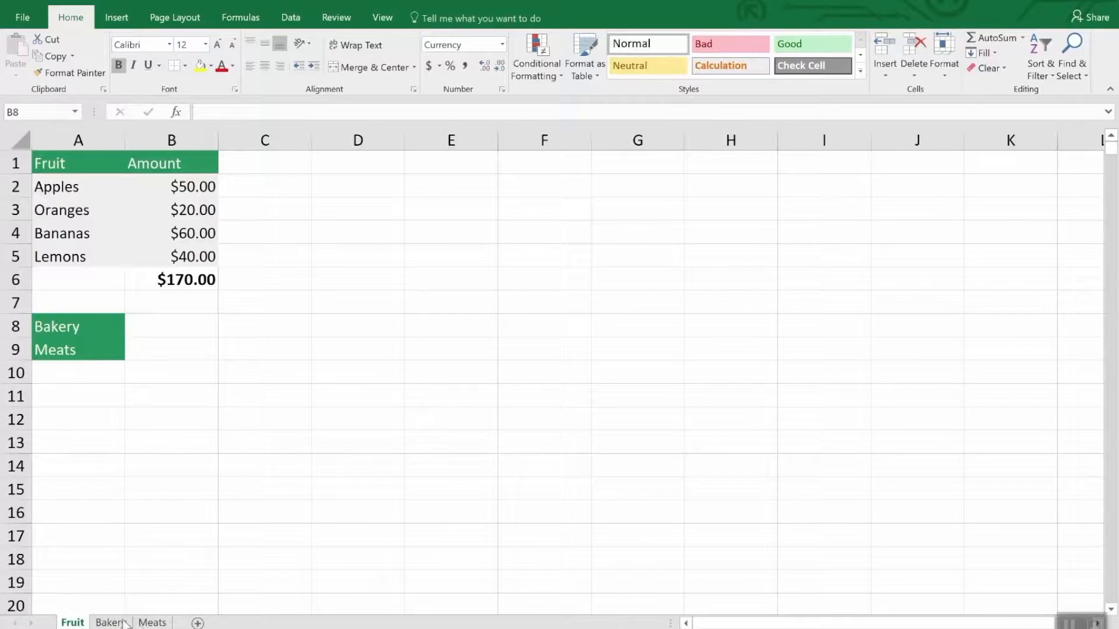
Create a copy of the Fruit sheet within Inventory.xlsx, placed before the original Fruit sheet
click(152, 622)
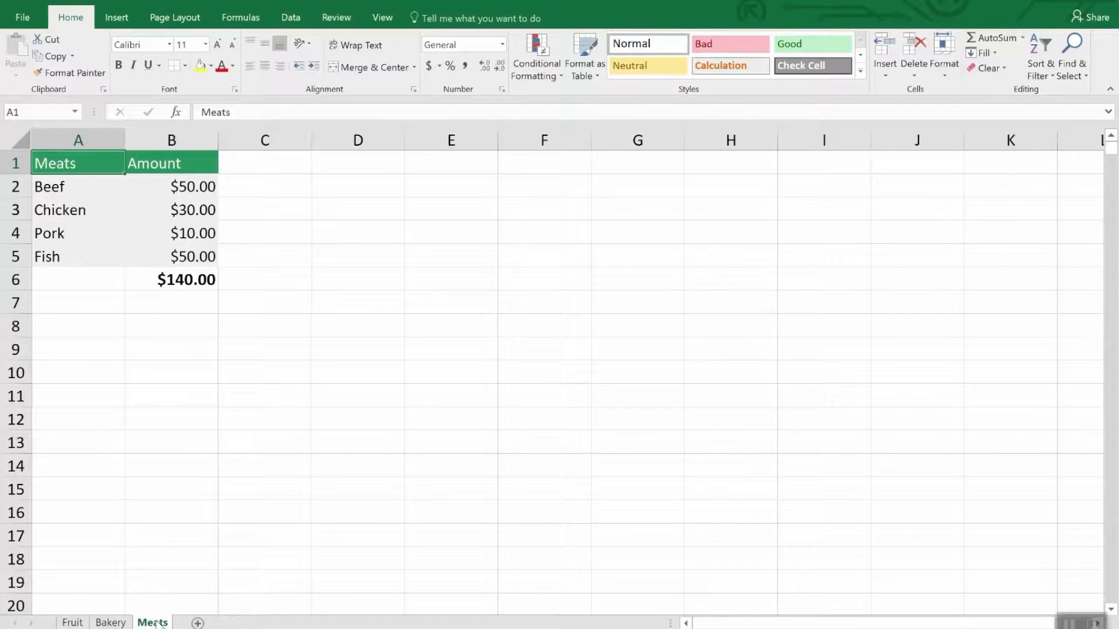
click(73, 622)
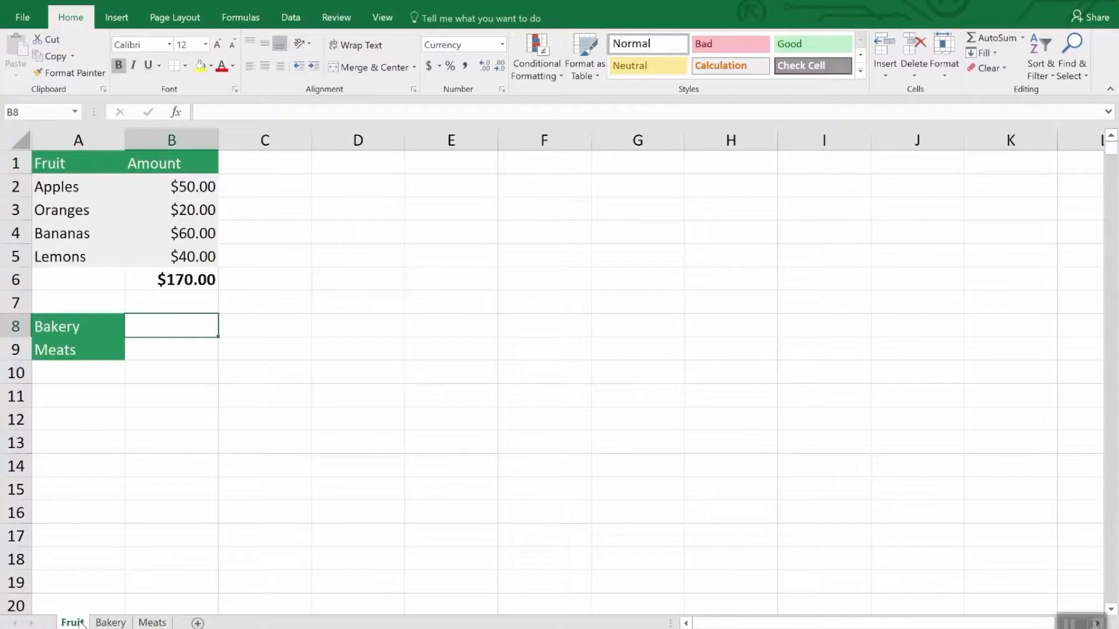
right_click(80, 623)
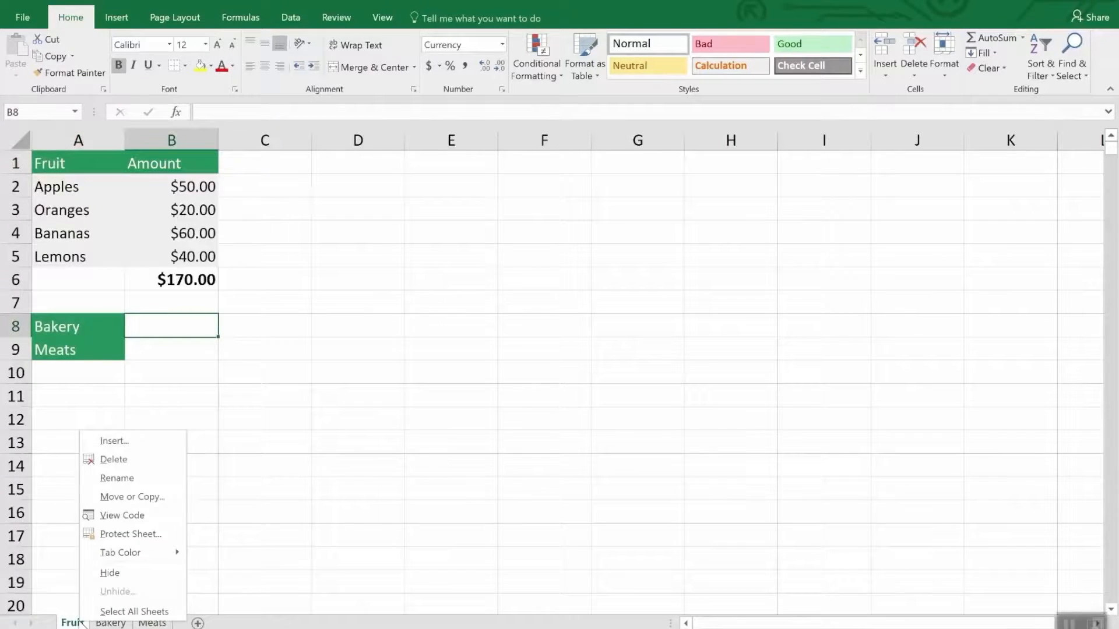
click(145, 499)
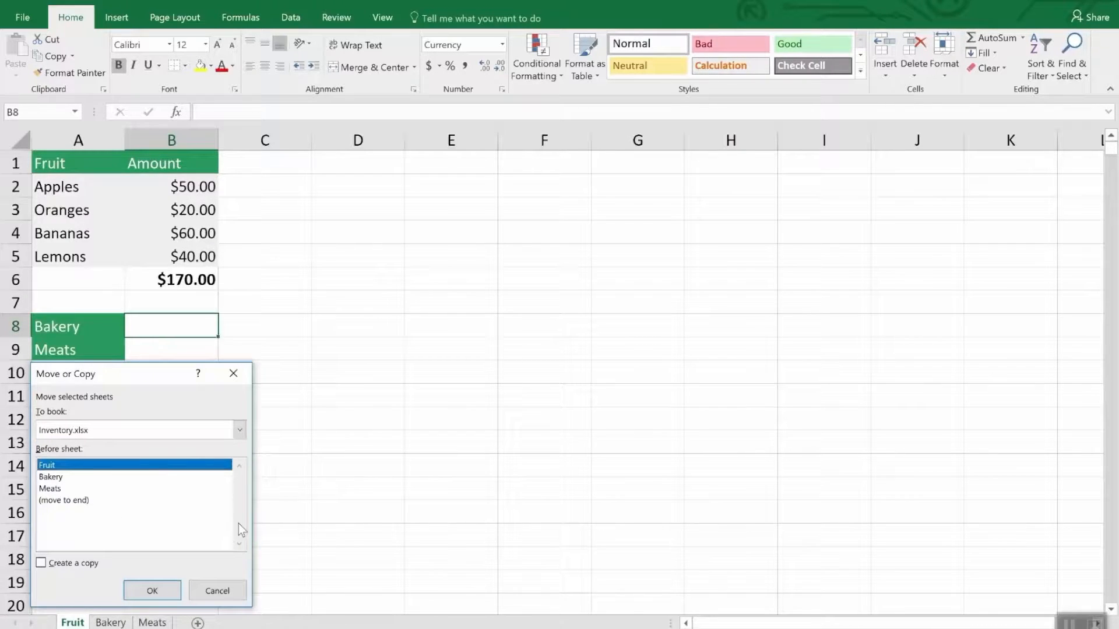
click(68, 566)
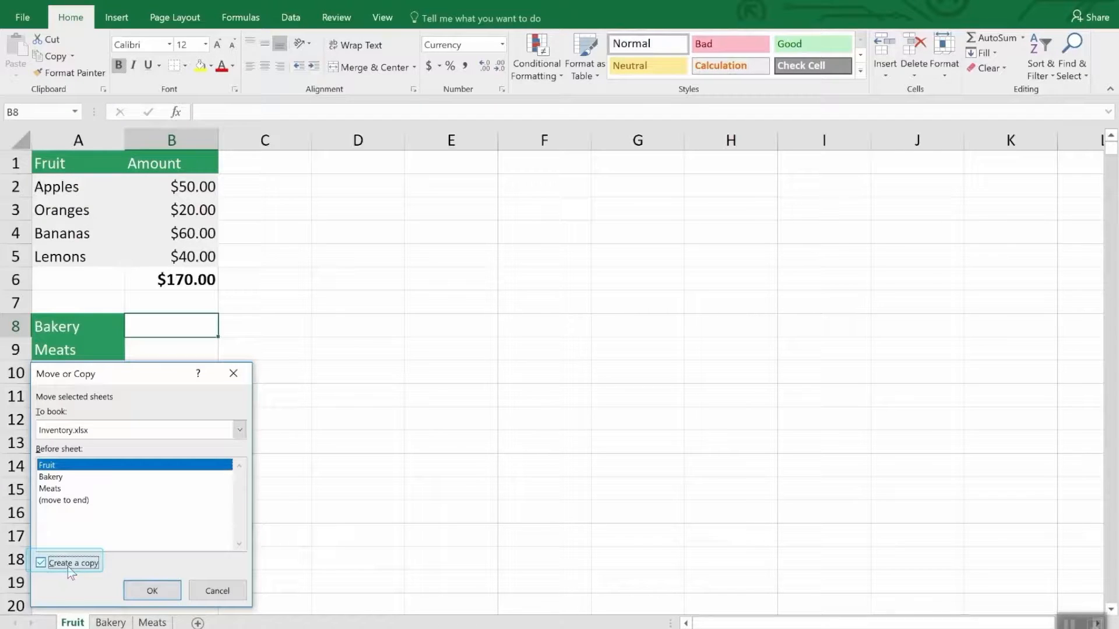
click(152, 589)
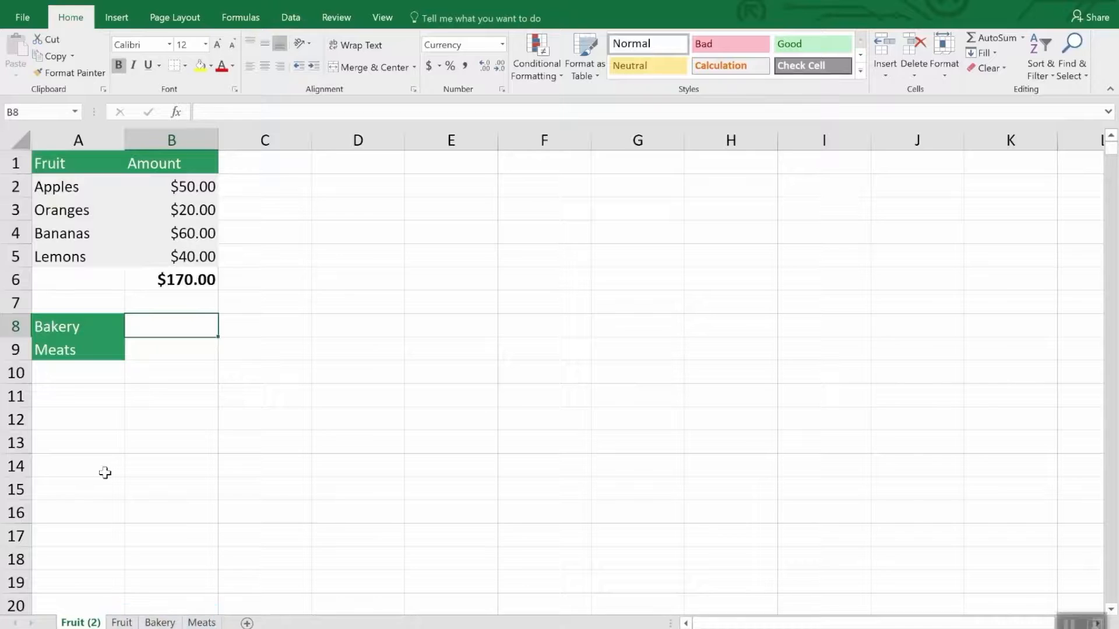
Delete the duplicate Fruit (2) sheet from the workbook permanently
right_click(76, 623)
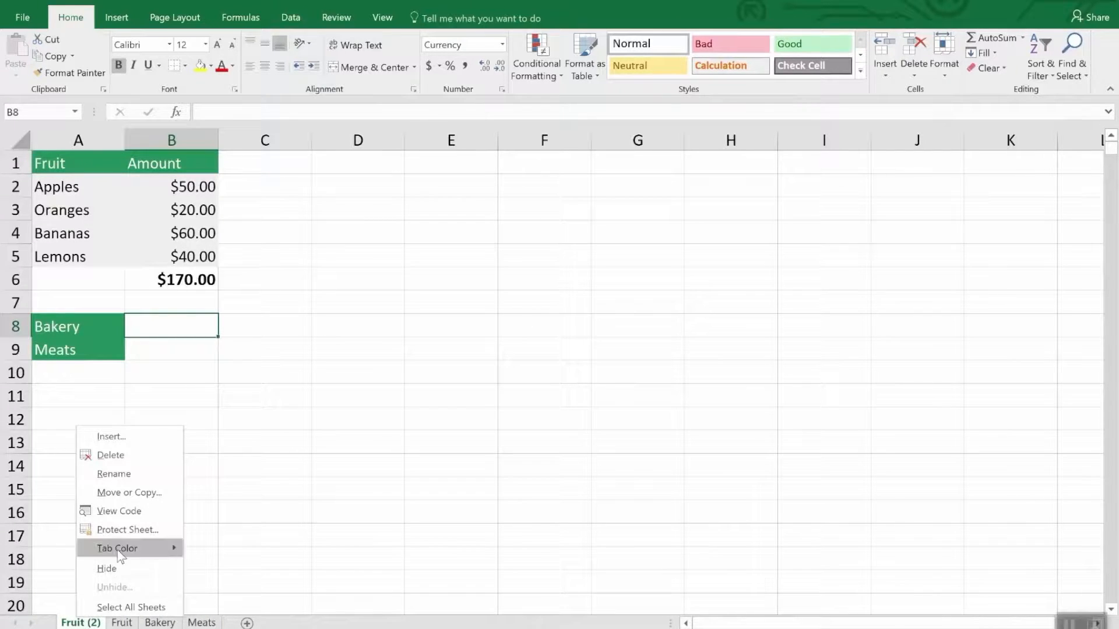
click(120, 455)
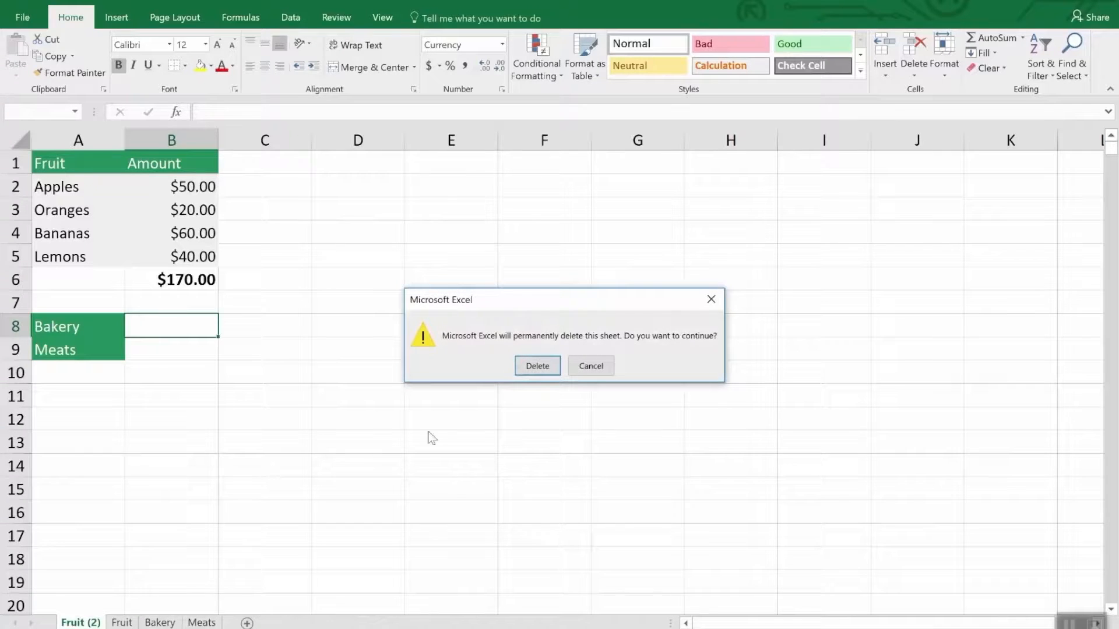
click(529, 365)
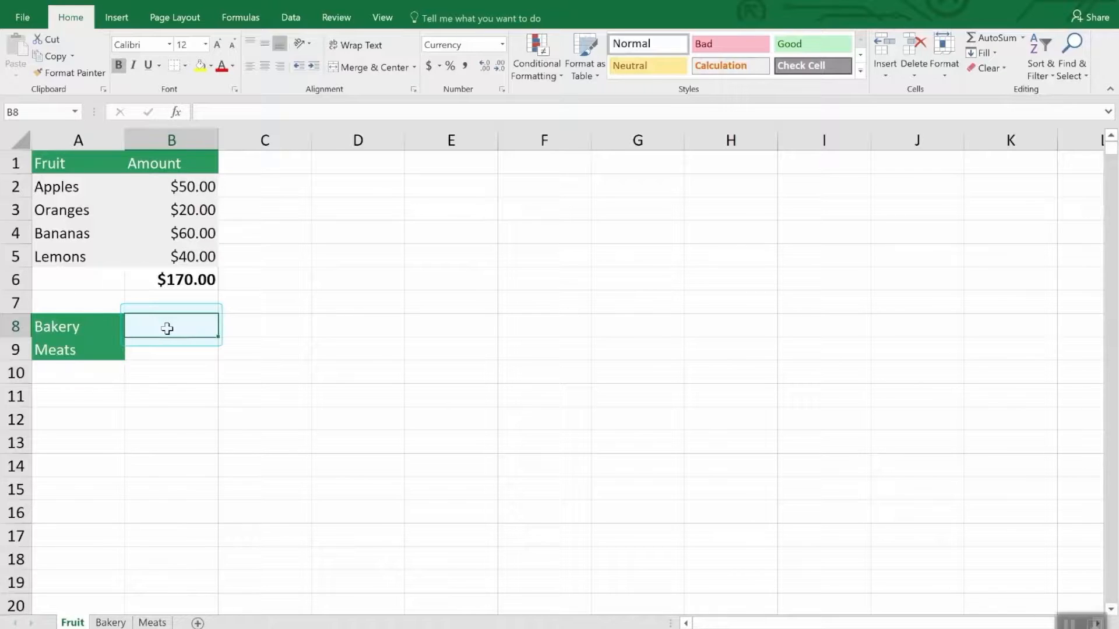
Enter a SUM formula in cell B8 of the Fruit sheet that references the Bakery sheet's total in B7
text(=)
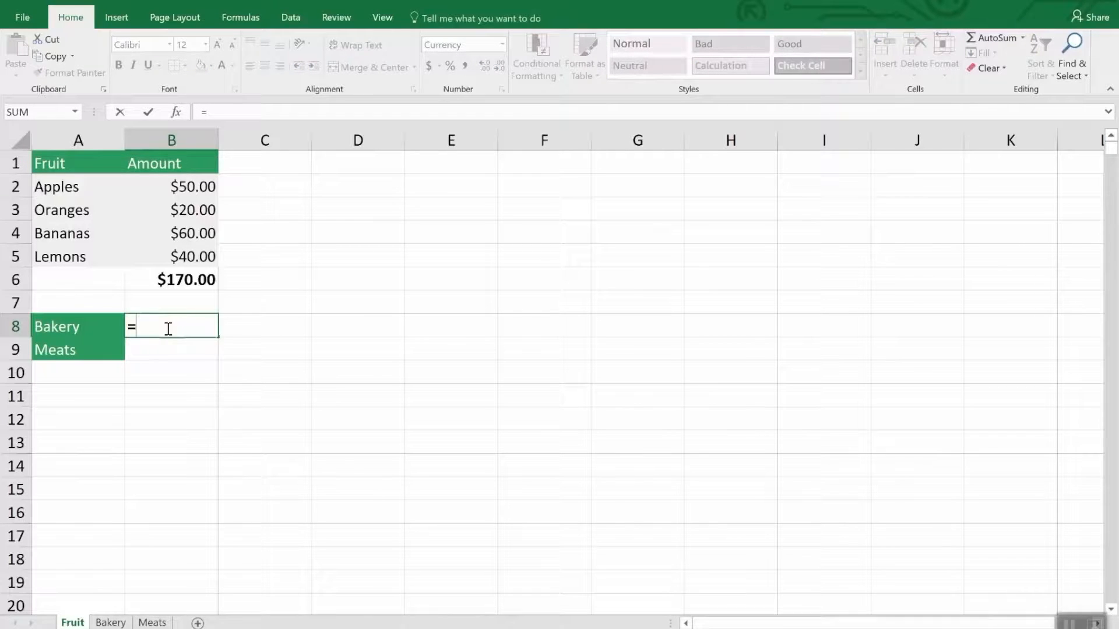
text(sum)
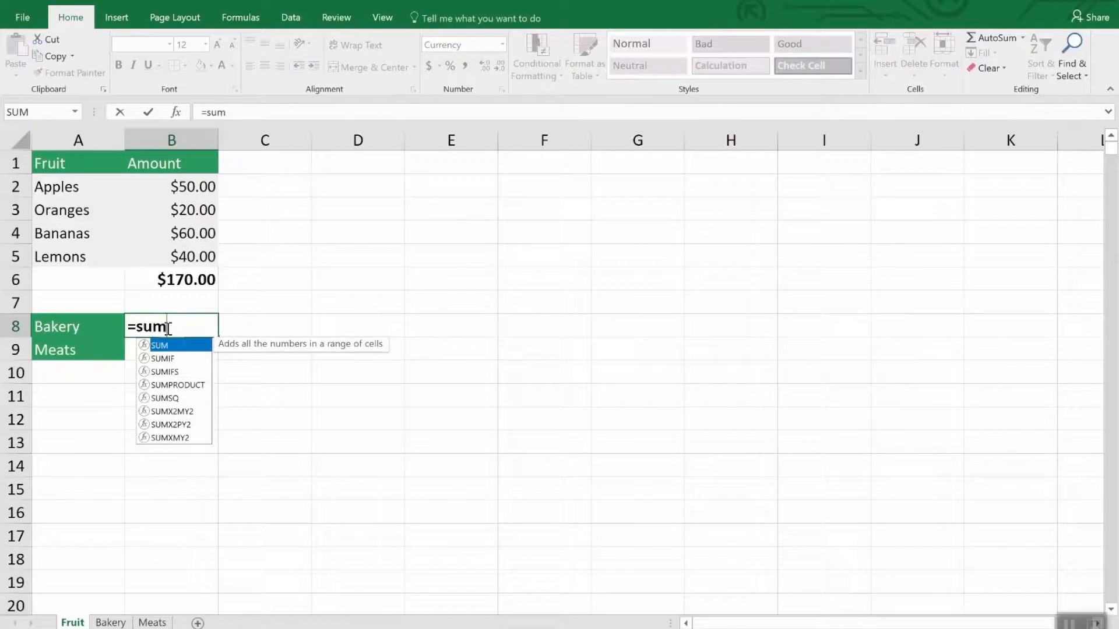
text(()
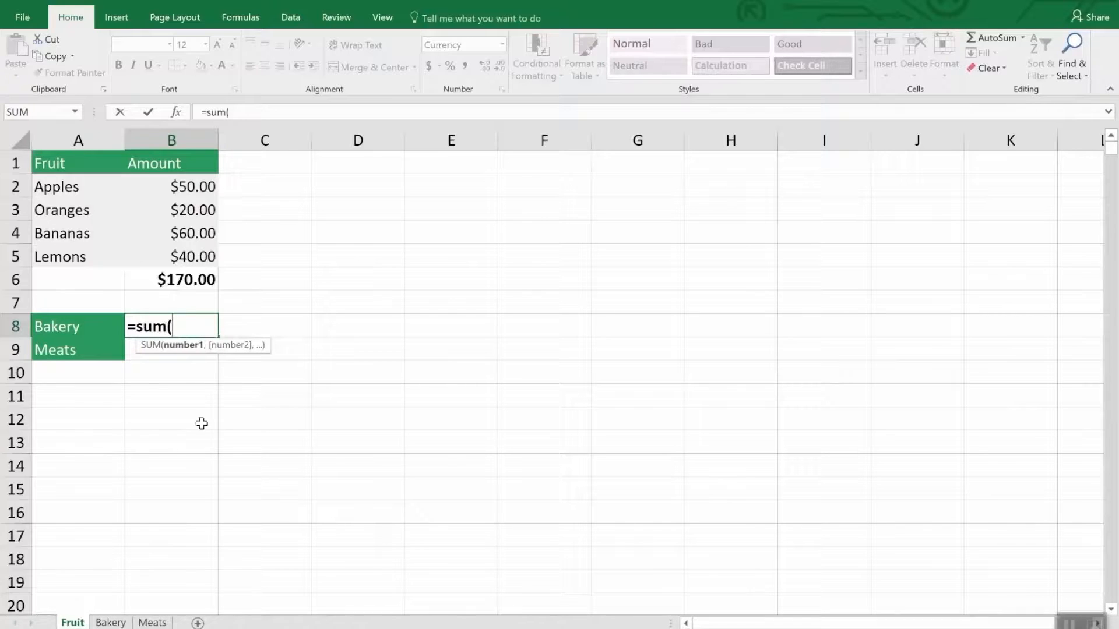
click(117, 622)
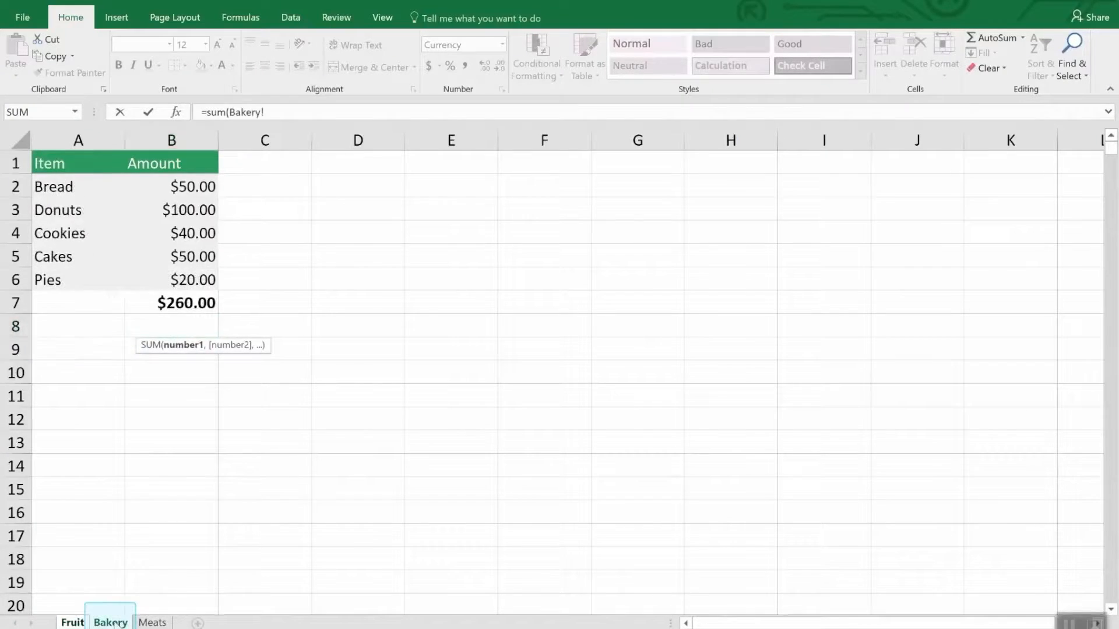
click(196, 301)
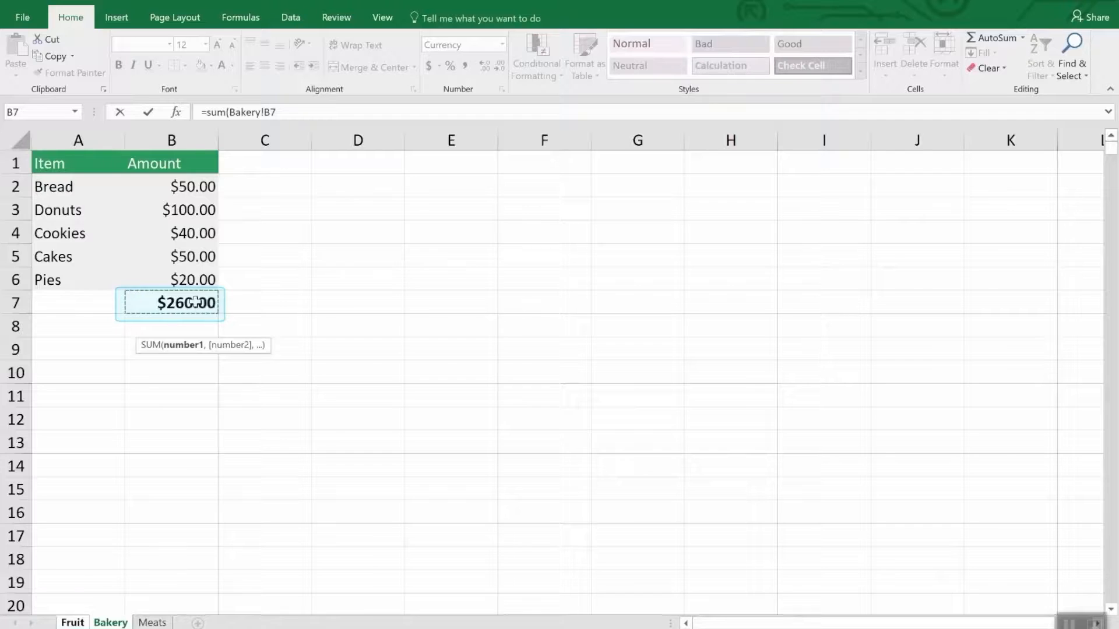
key(Return)
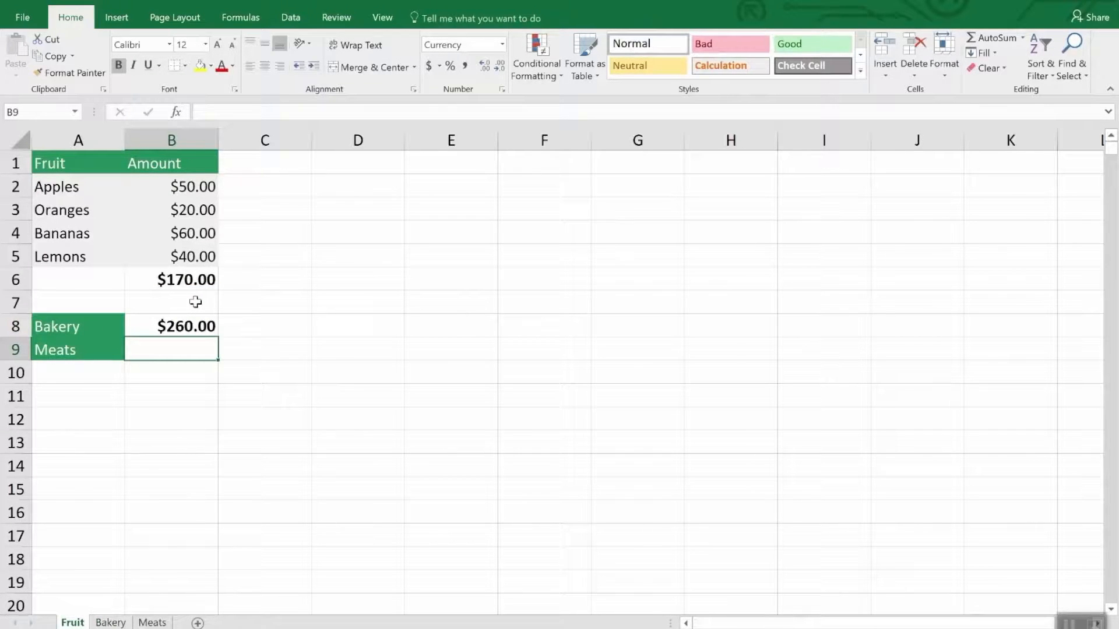
Enter a SUM formula in cell B9 of the Fruit sheet adding the Chicken and Fish amounts, Meats!B3 and Meats!B5
click(196, 325)
text(=sum()
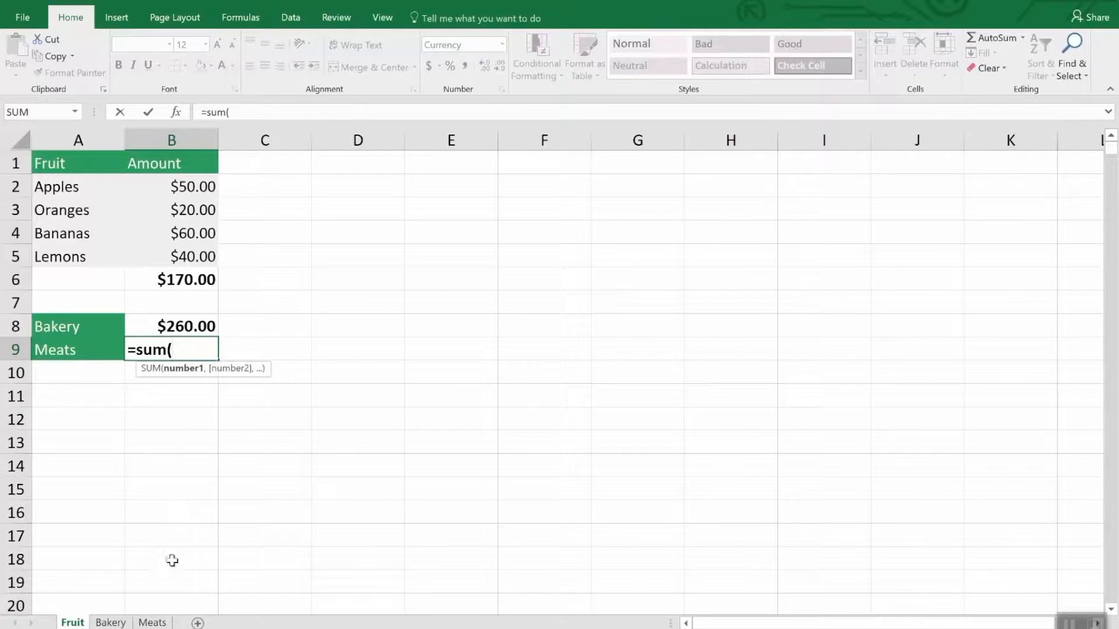
click(161, 623)
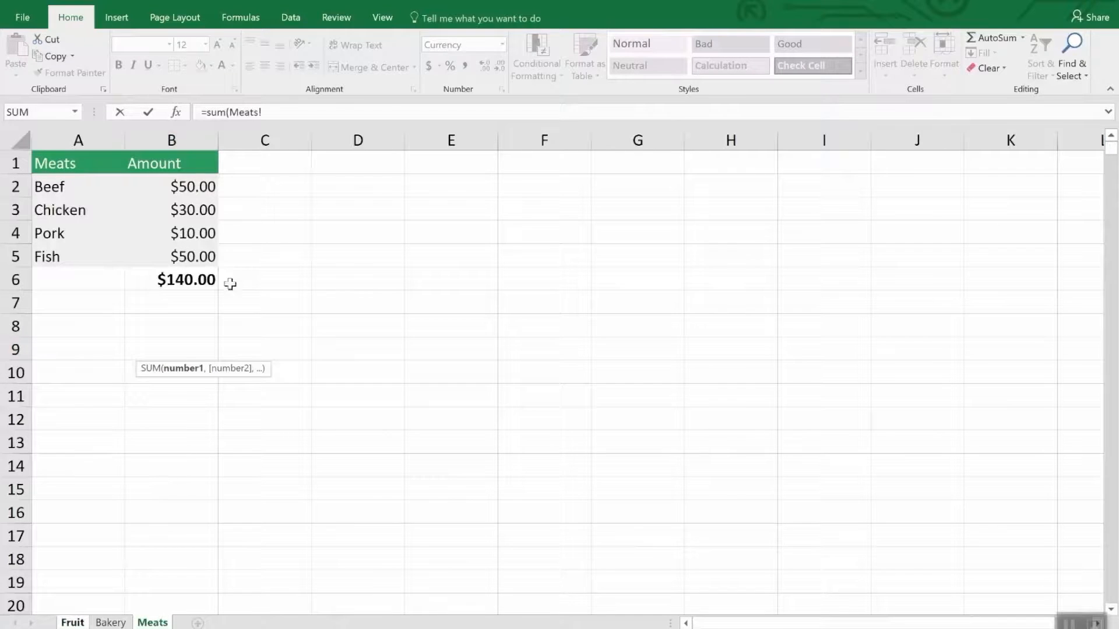
click(198, 208)
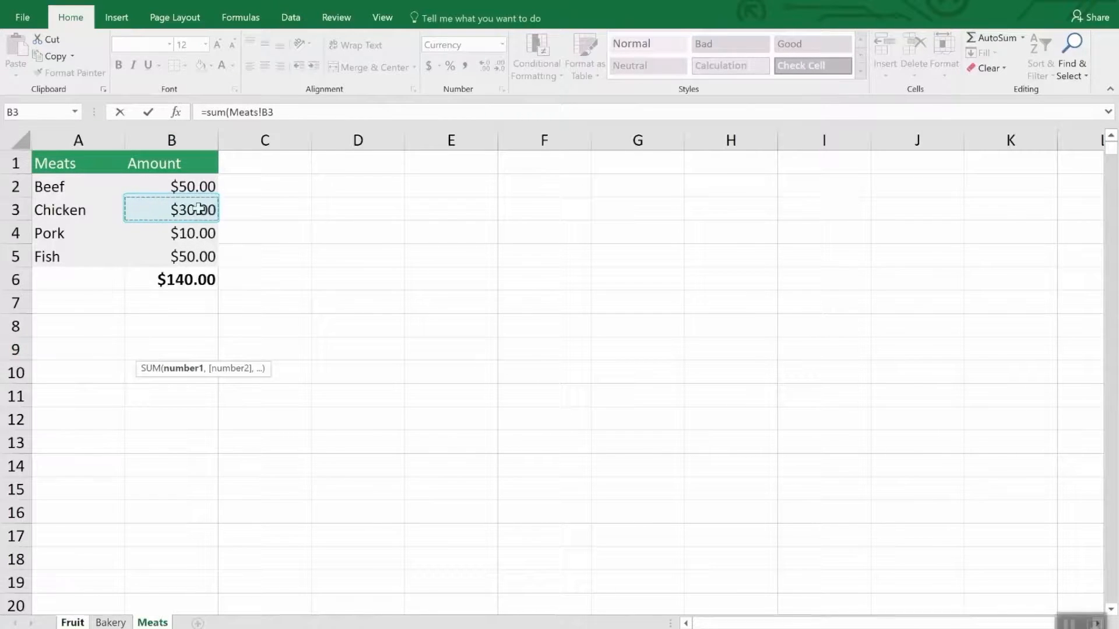
text(,)
click(200, 256)
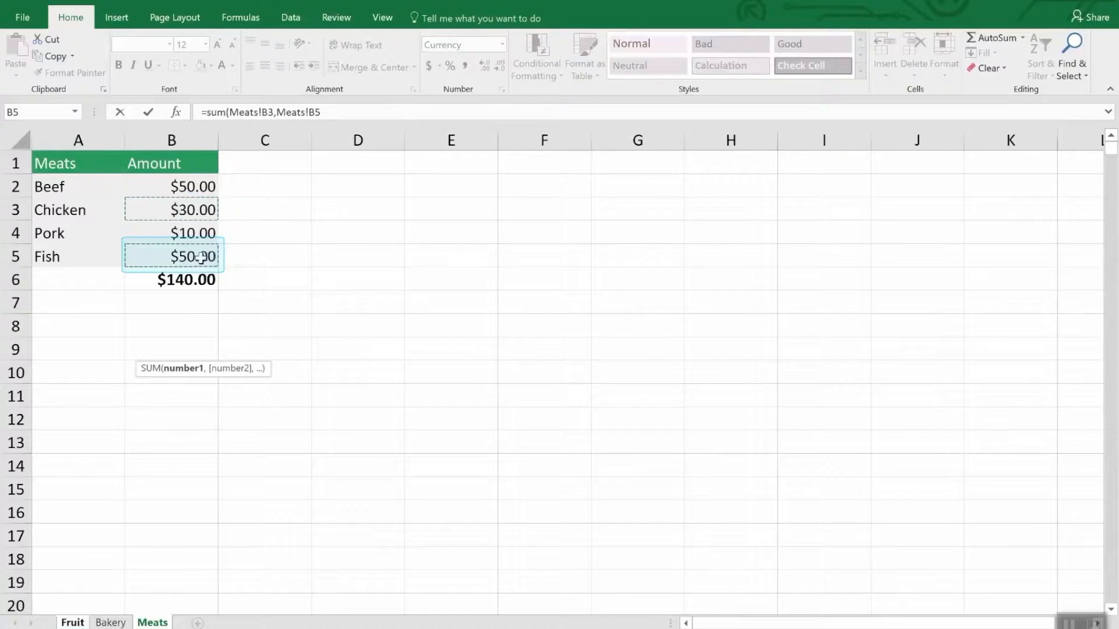
key(Return)
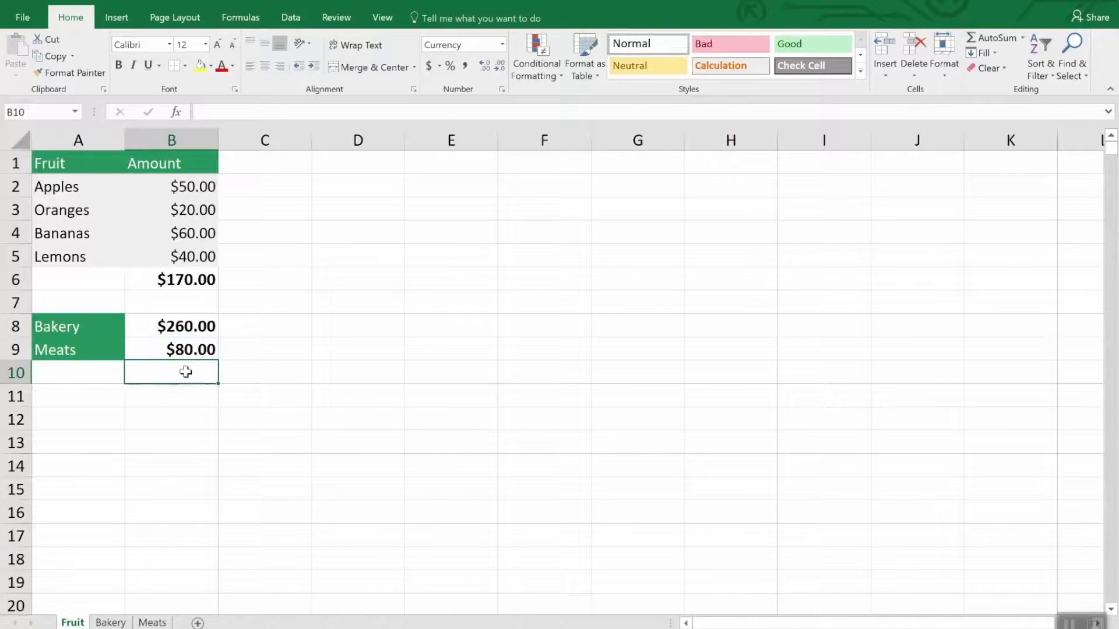
Replace the Bakery sheet reference in cell B8's SUM formula on the Fruit sheet with the Meats sheet, keeping cell B7
click(188, 328)
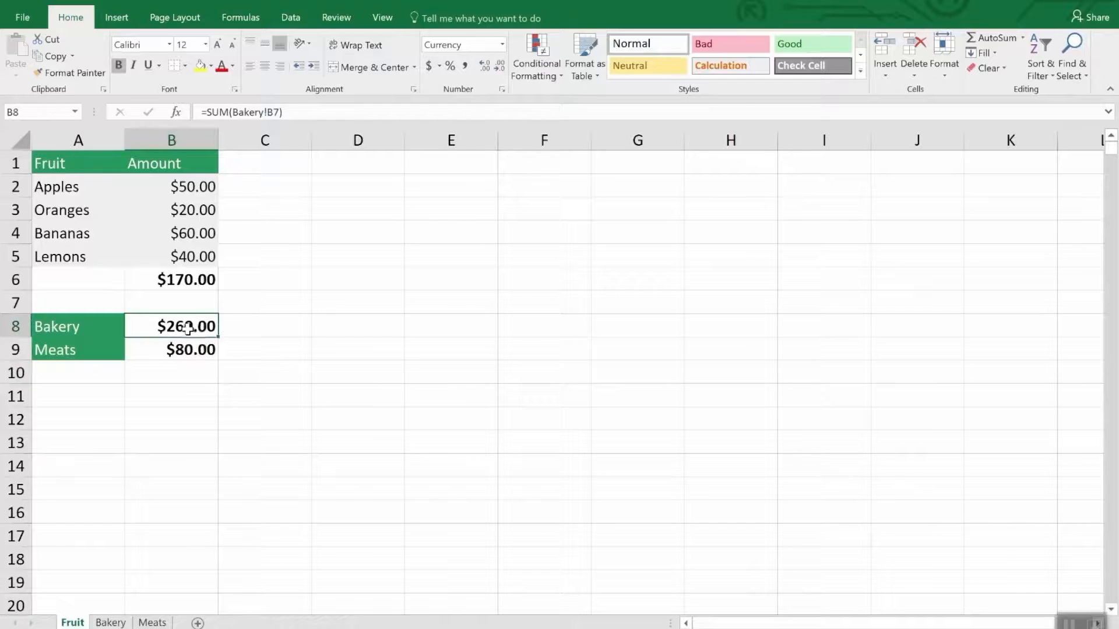
click(308, 113)
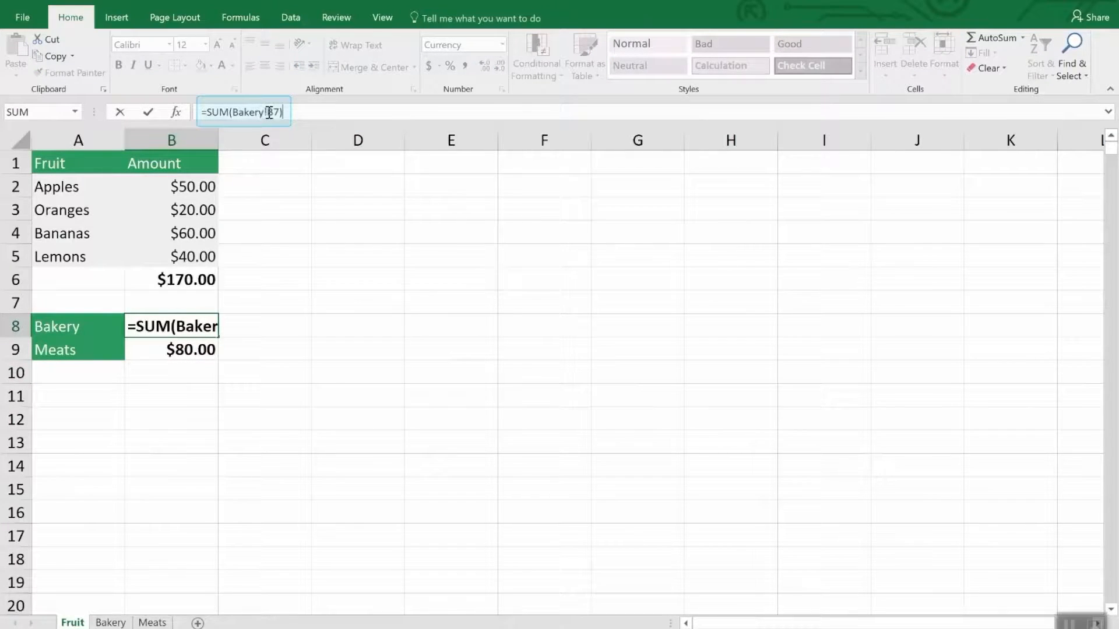
drag(269, 113, 234, 112)
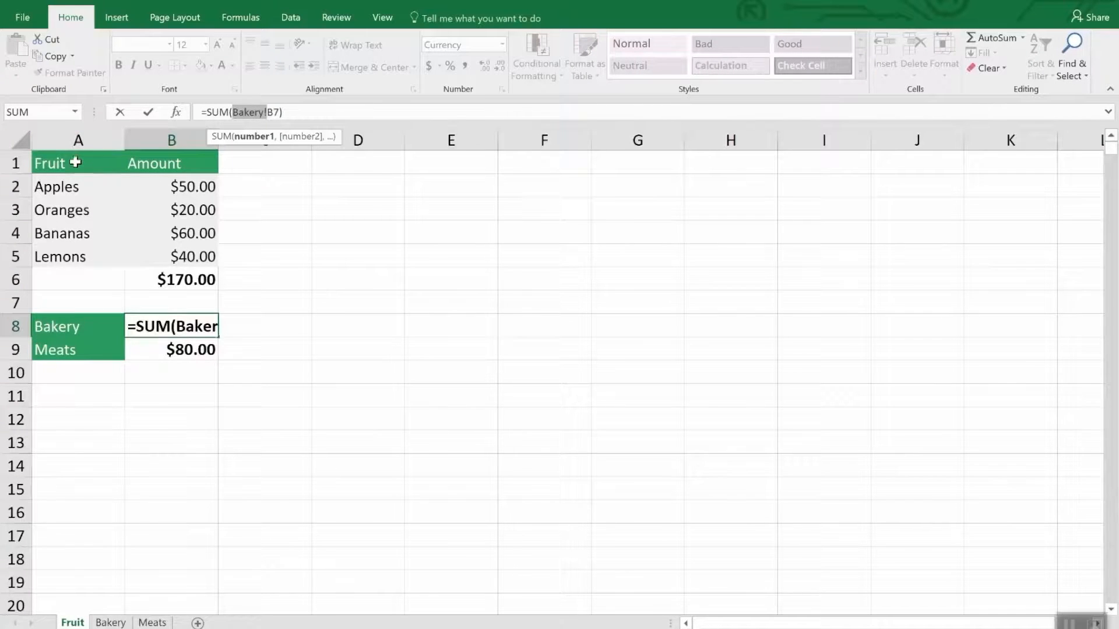
click(111, 623)
click(152, 621)
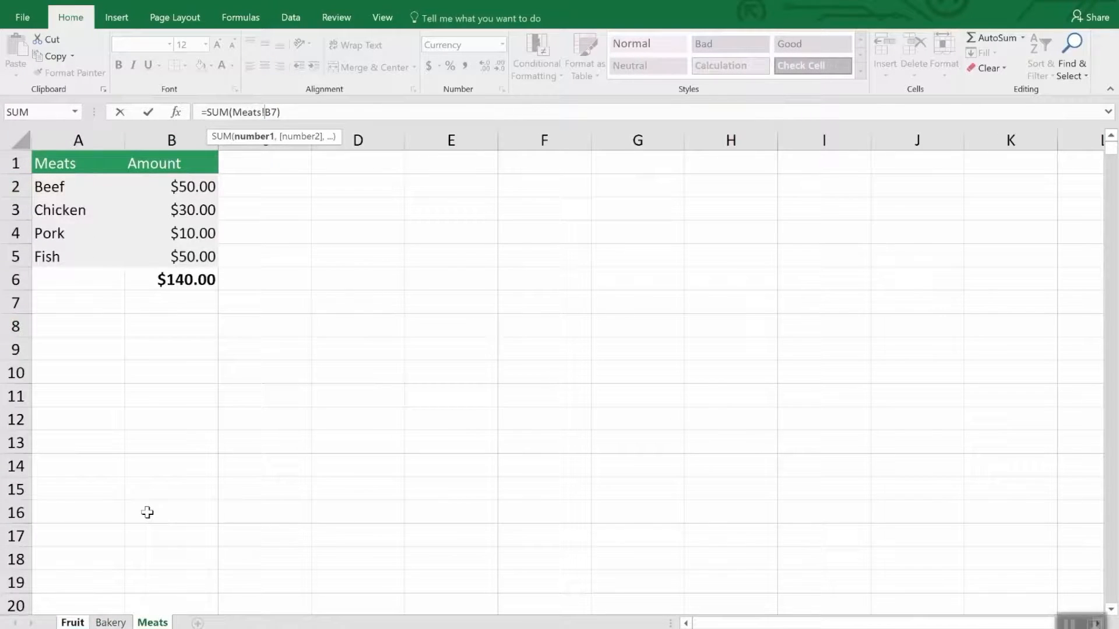
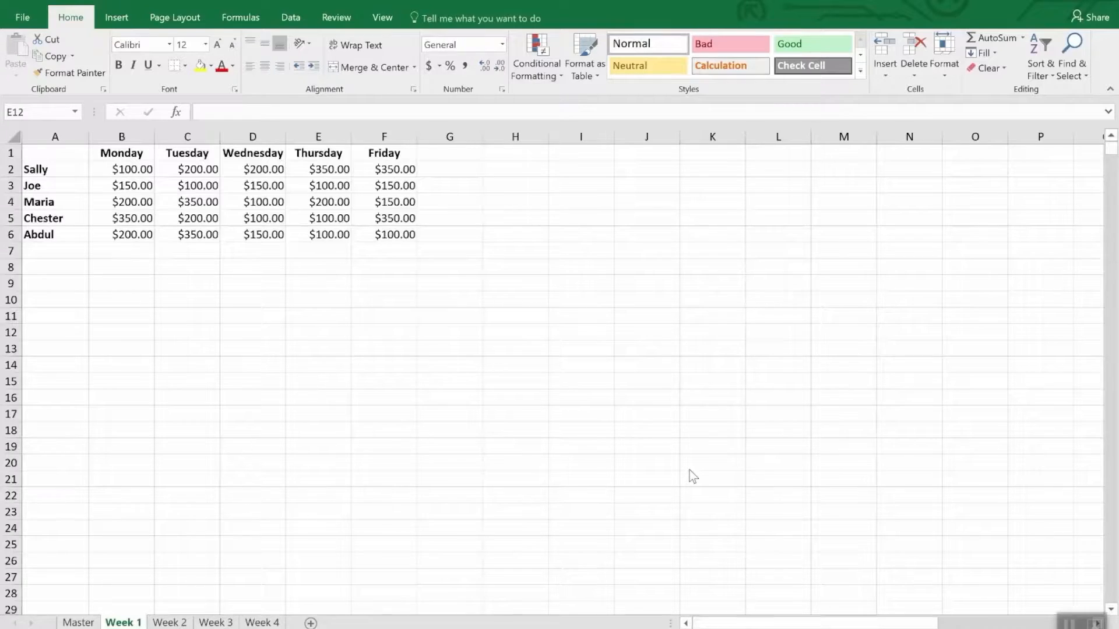
Start a consolidation at cell A1 of the blank Master sheet, keeping Sum as the function
click(216, 622)
click(259, 623)
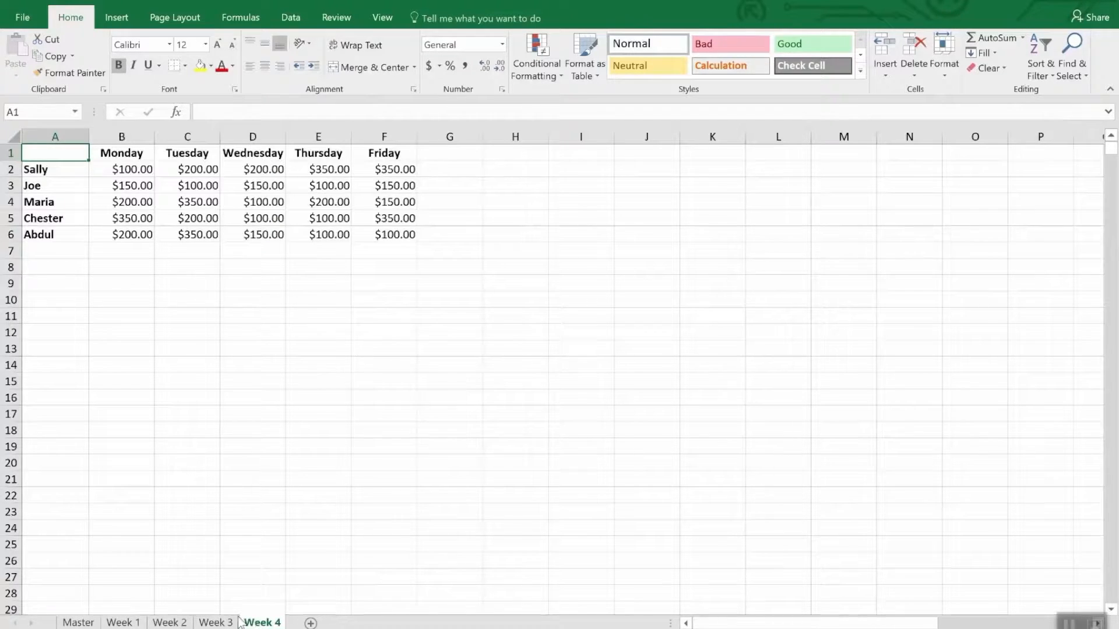
click(79, 622)
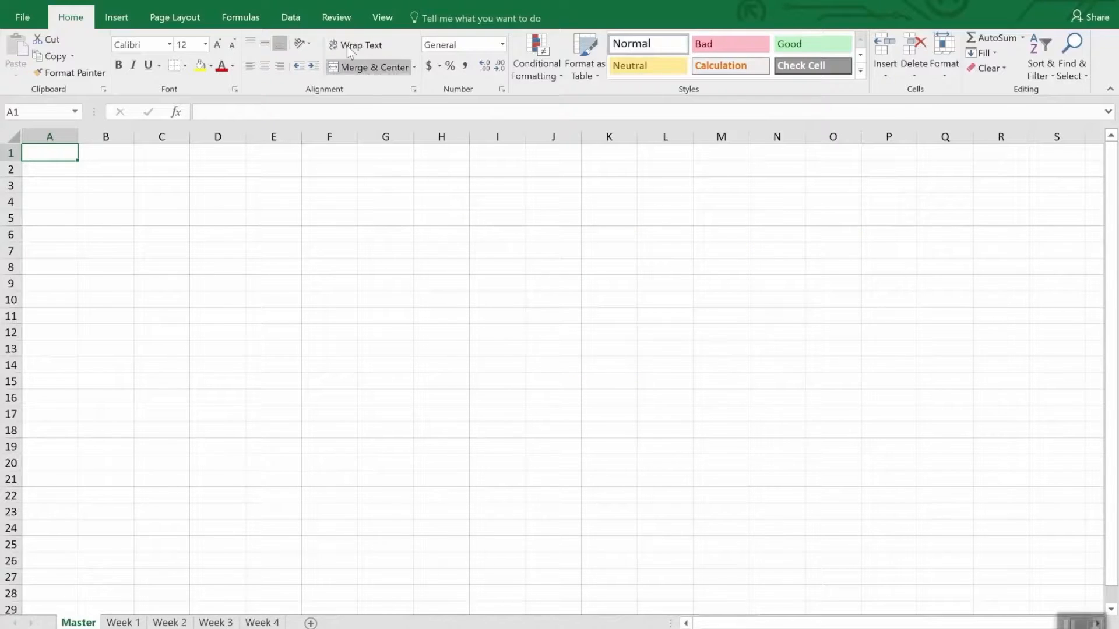
click(293, 17)
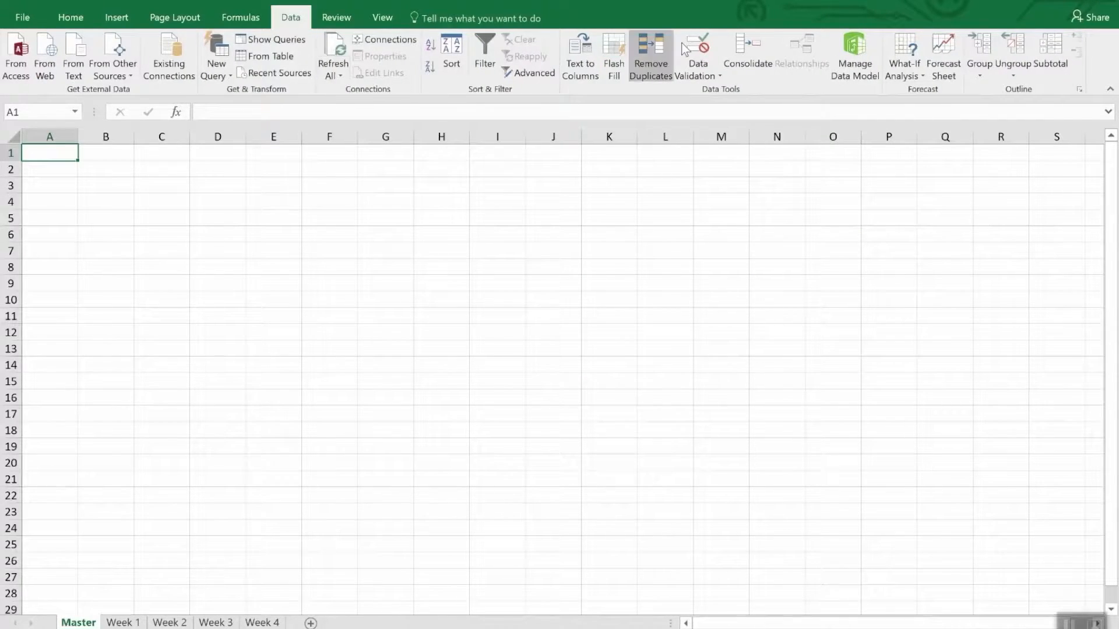
click(745, 49)
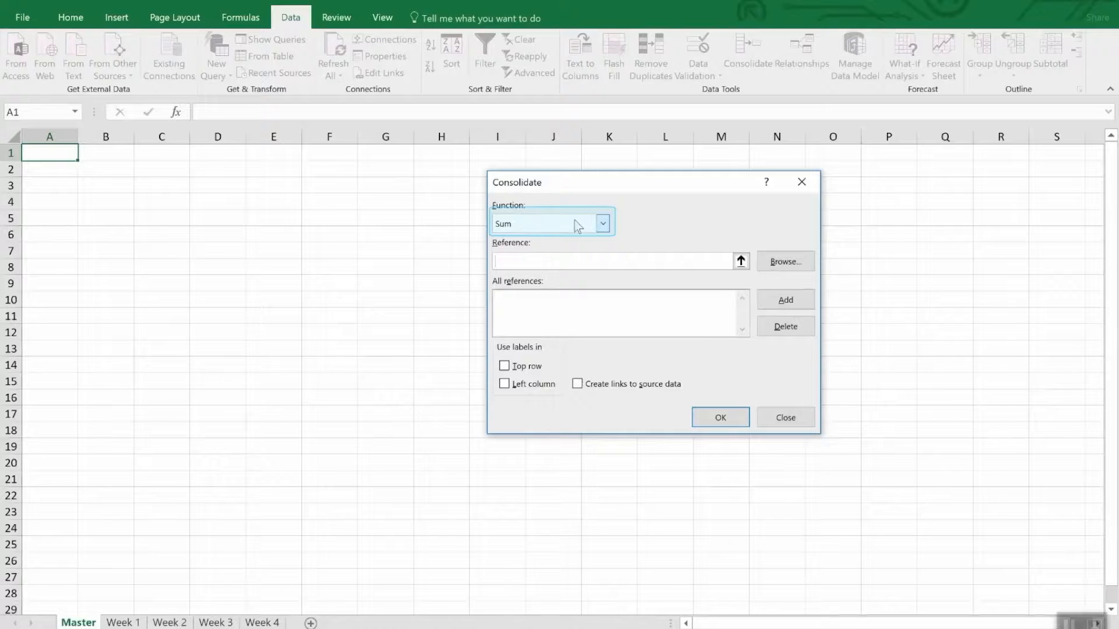
click(603, 225)
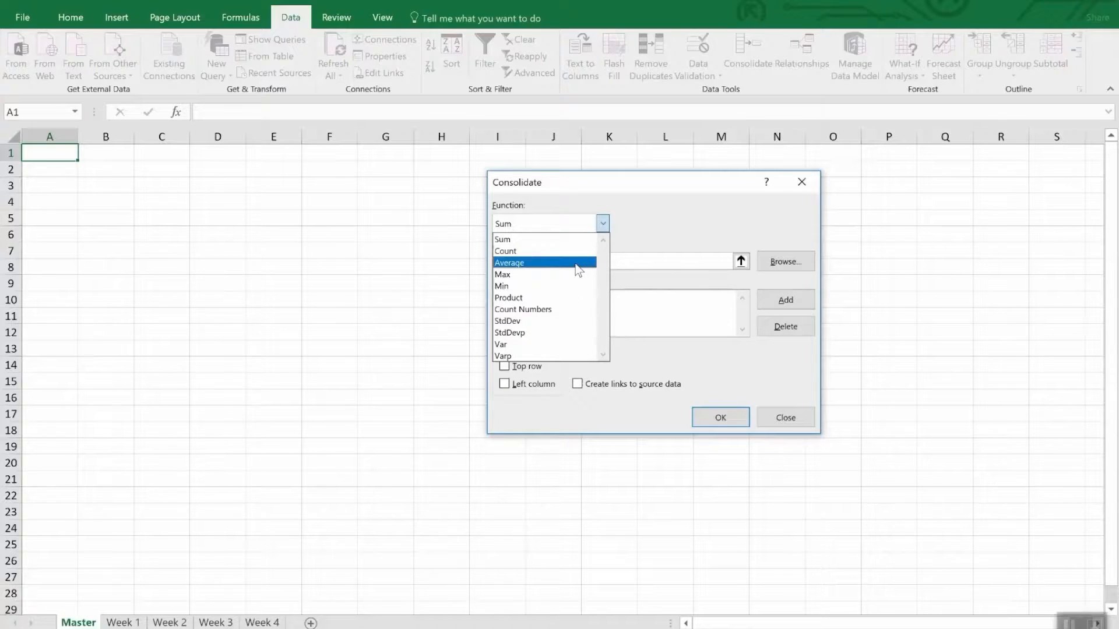
click(670, 220)
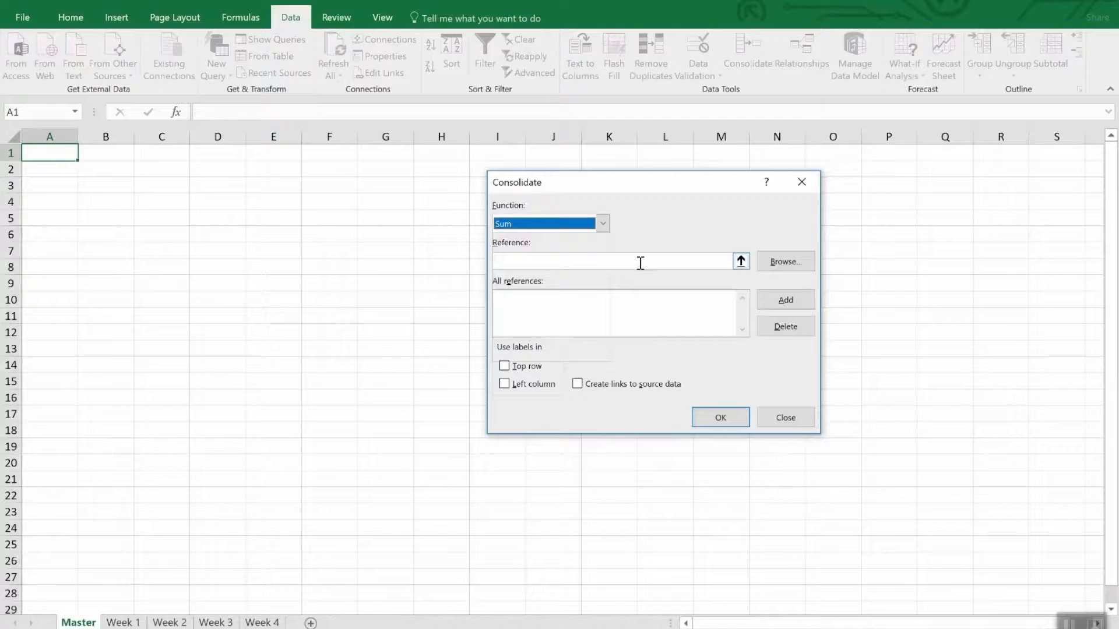
Add the range A1:F6 of the Week 1 sheet to the consolidation references
click(741, 263)
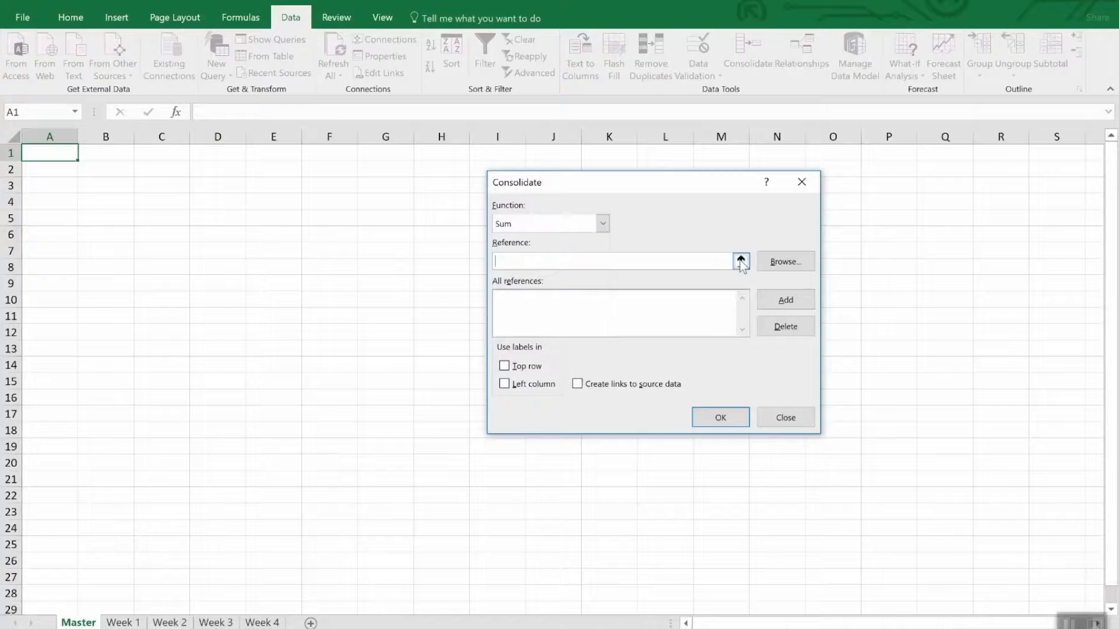
click(123, 622)
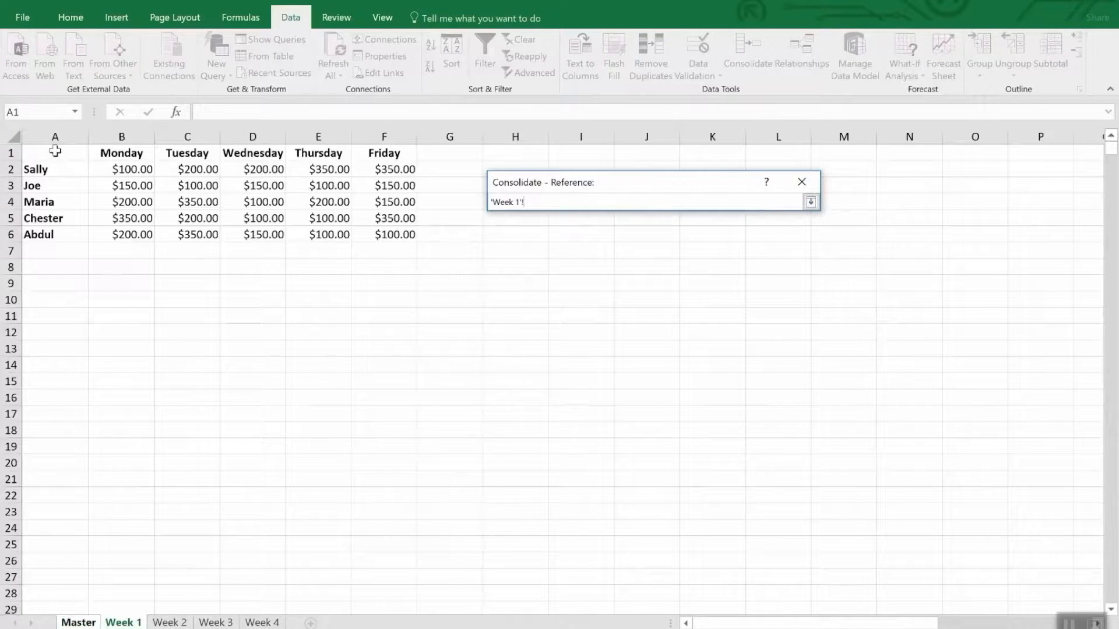
mouse_move(55, 157)
mouse_down()
mouse_move(343, 211)
mouse_move(396, 236)
mouse_up()
click(811, 202)
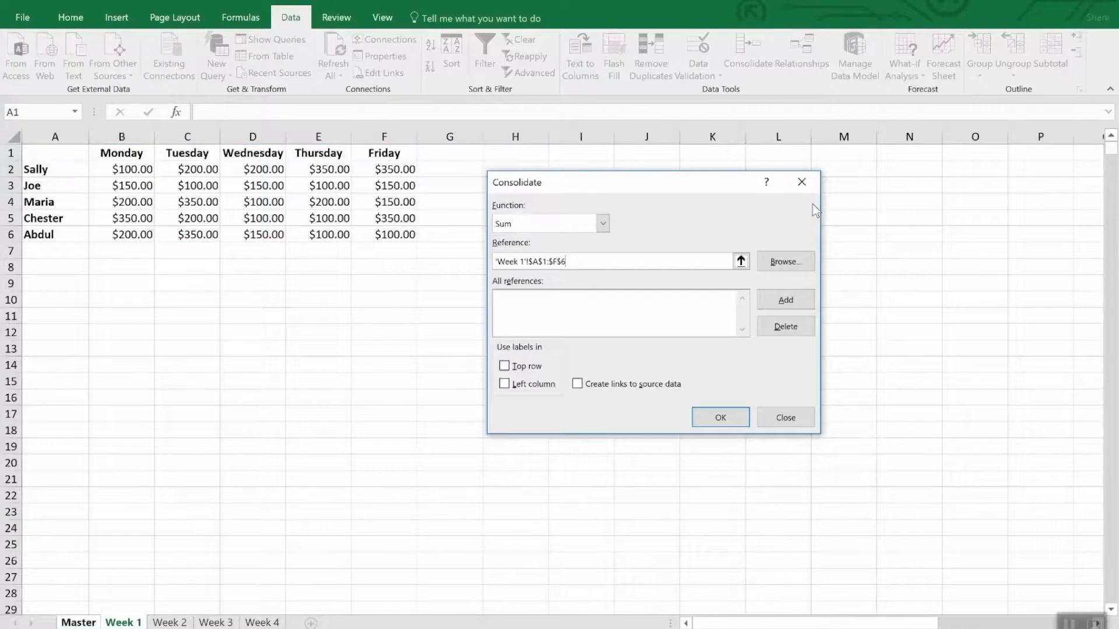
click(779, 301)
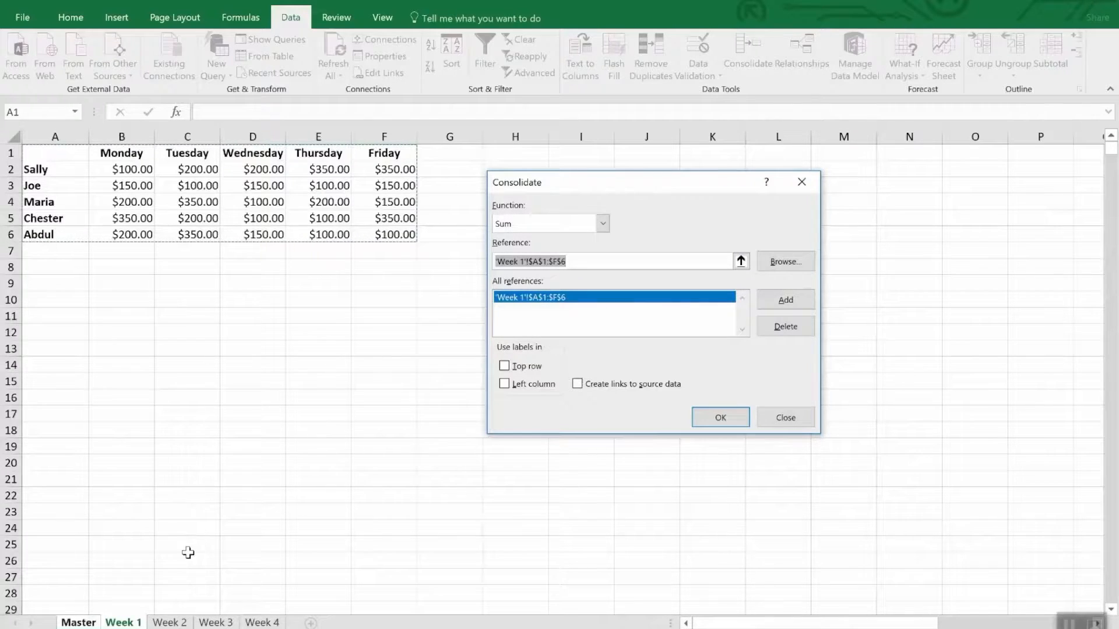
Add the range A1:F6 of the Week 2, Week 3 and Week 4 sheets to the consolidation references
click(178, 622)
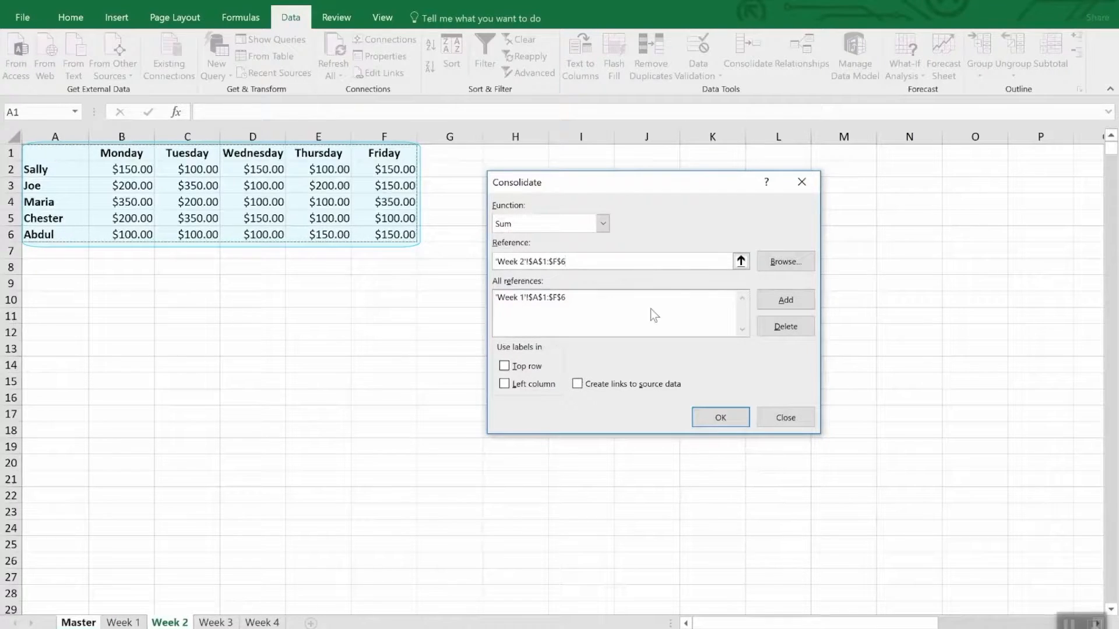
click(780, 301)
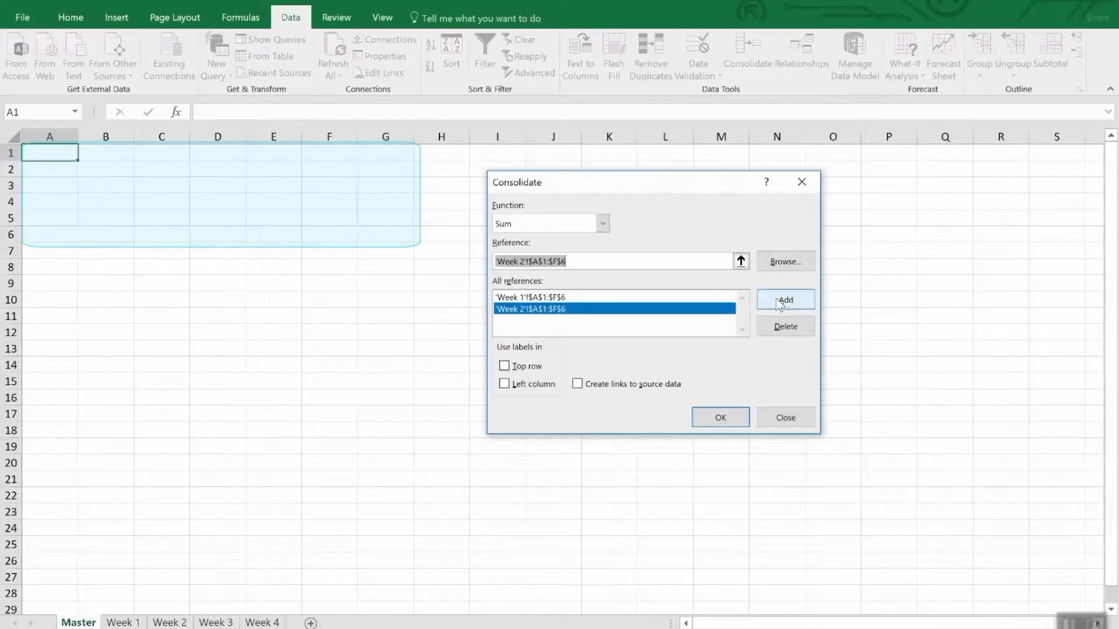
click(216, 621)
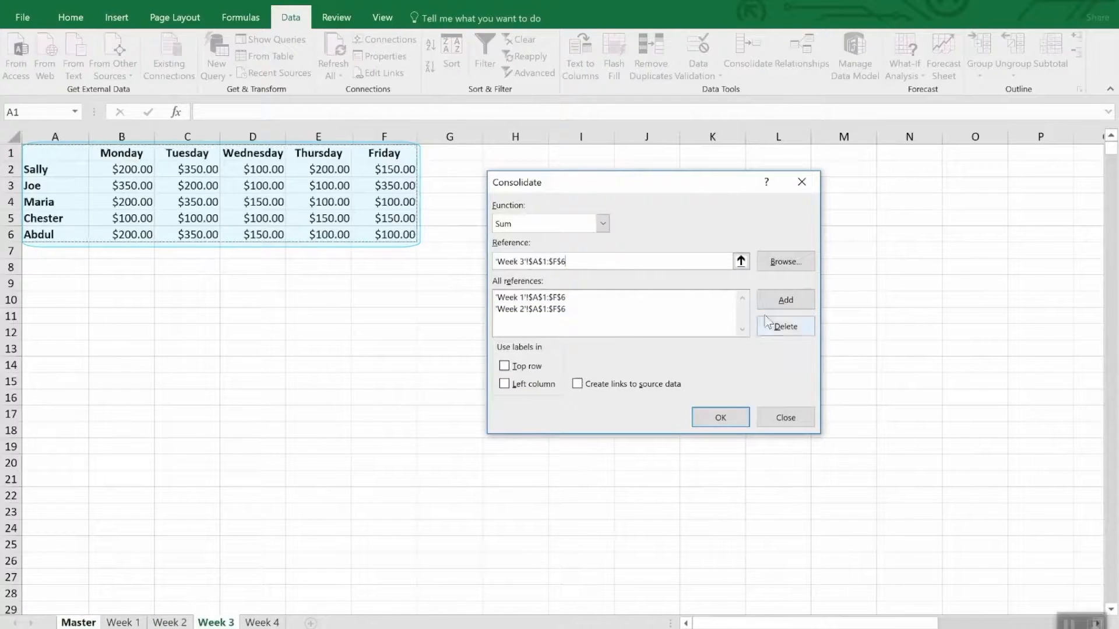
click(784, 299)
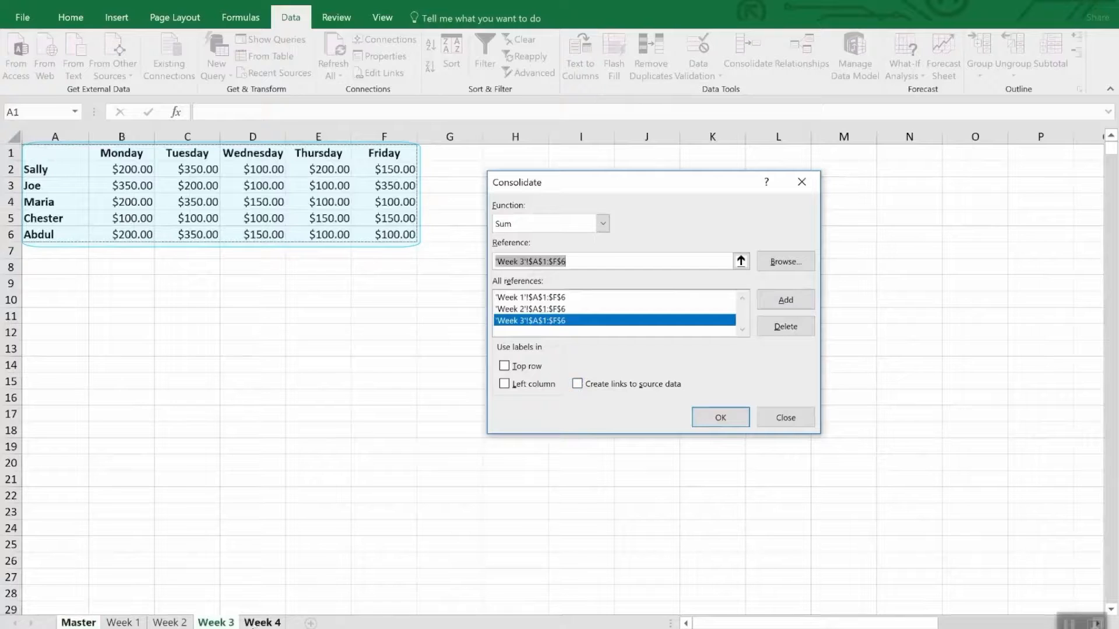
click(249, 622)
click(807, 300)
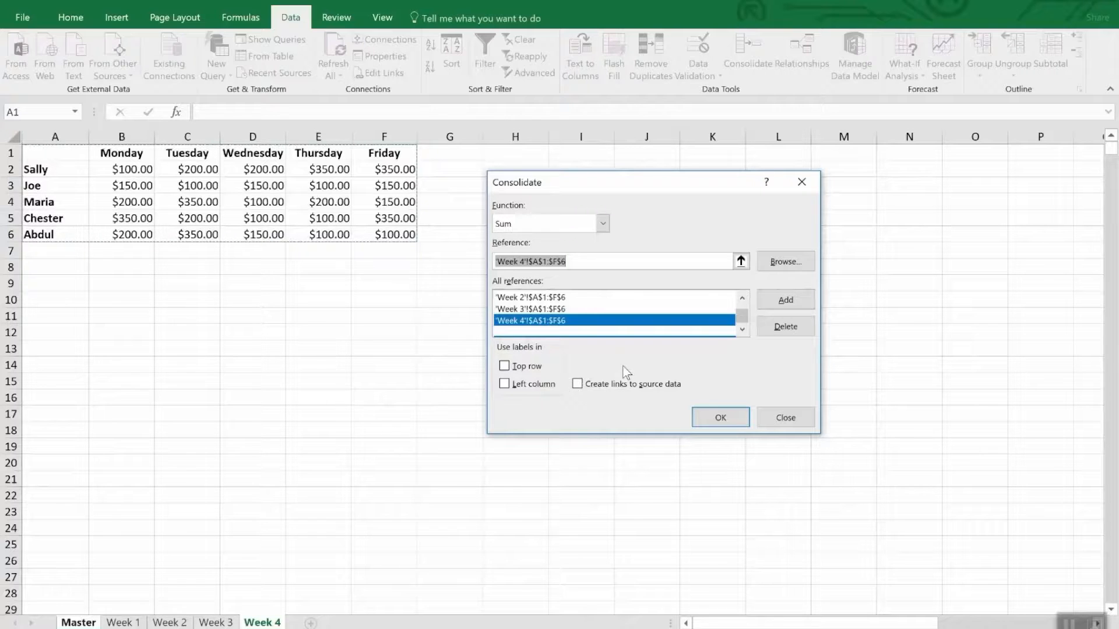
Use the top row and left column as labels, create links to source data, and run the consolidation
click(534, 369)
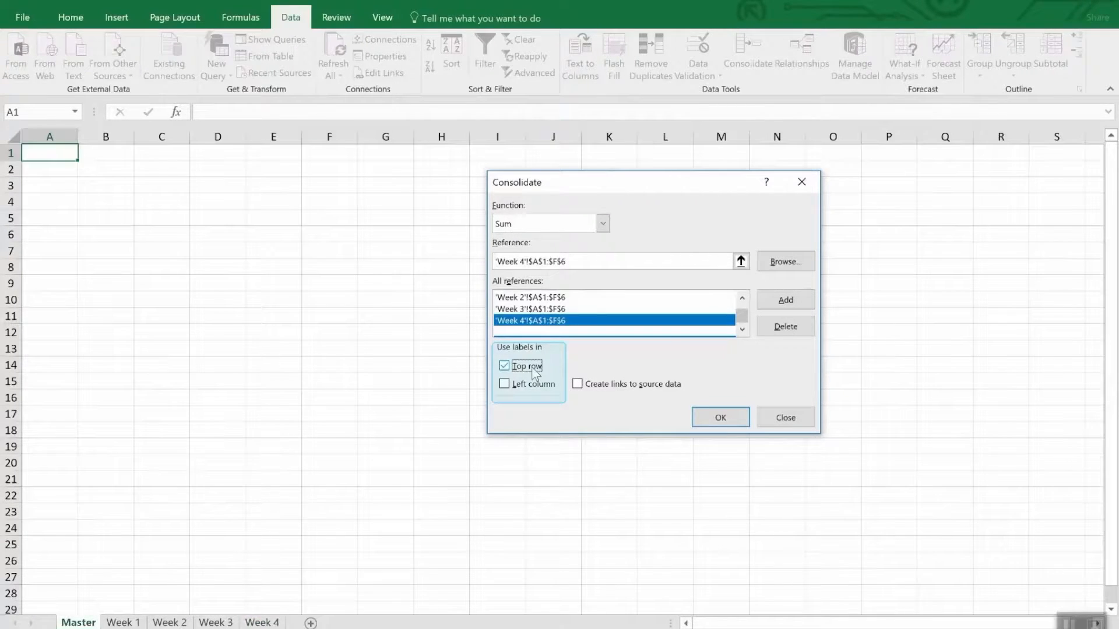
click(535, 385)
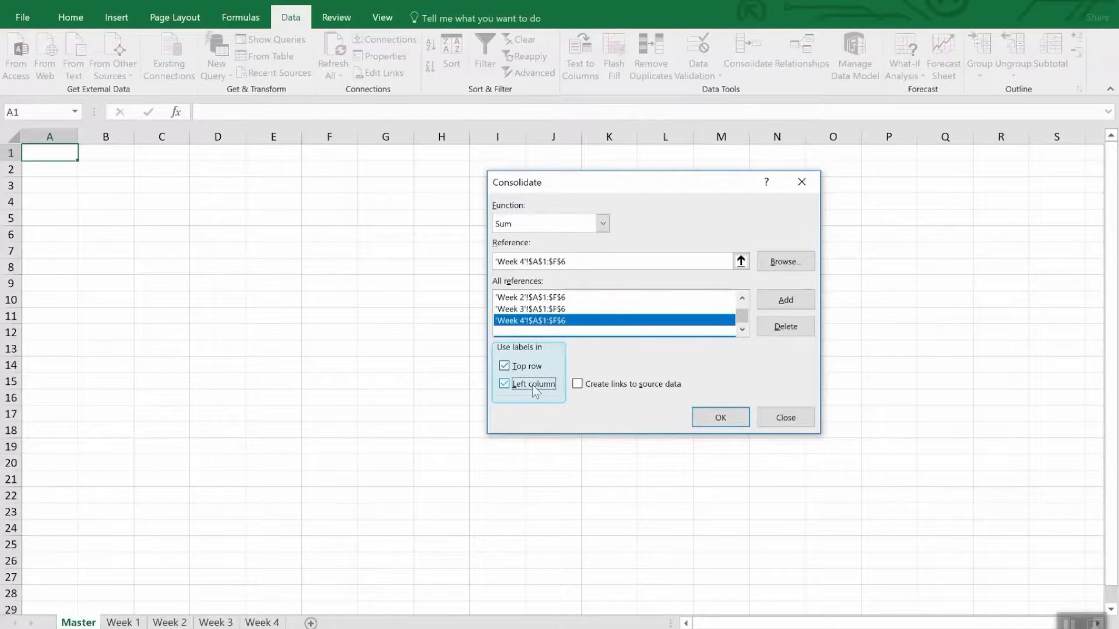
click(634, 389)
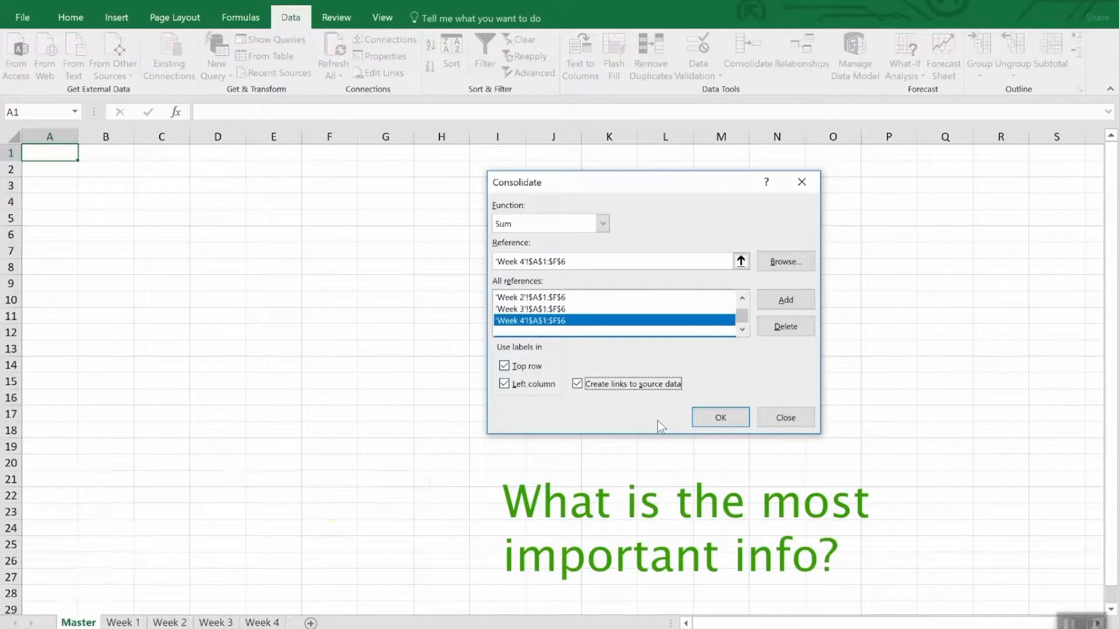
click(710, 423)
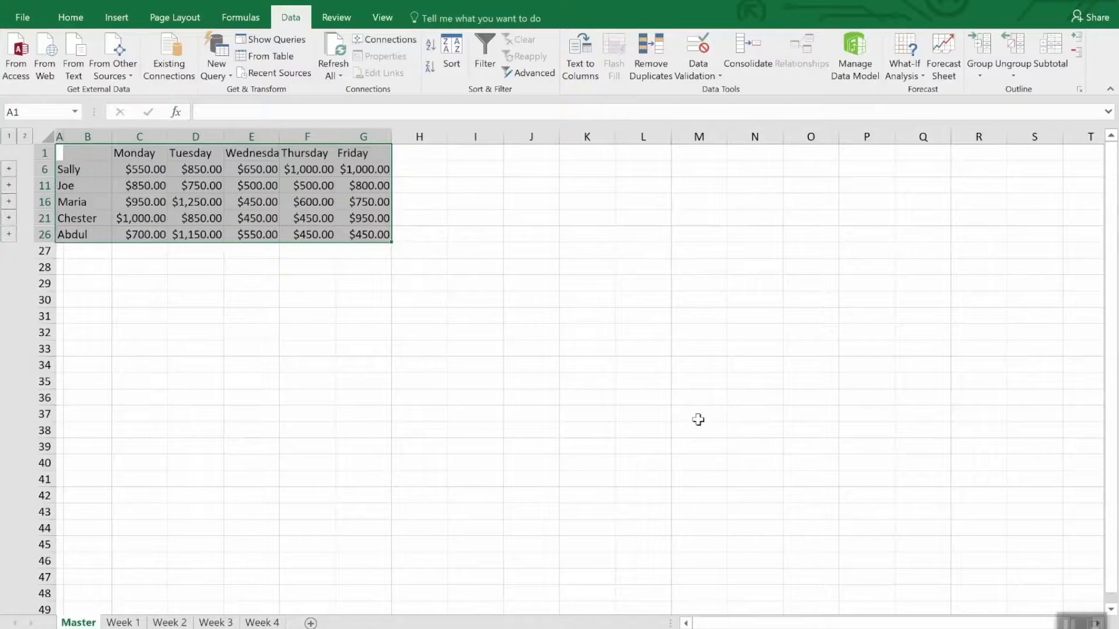
click(698, 420)
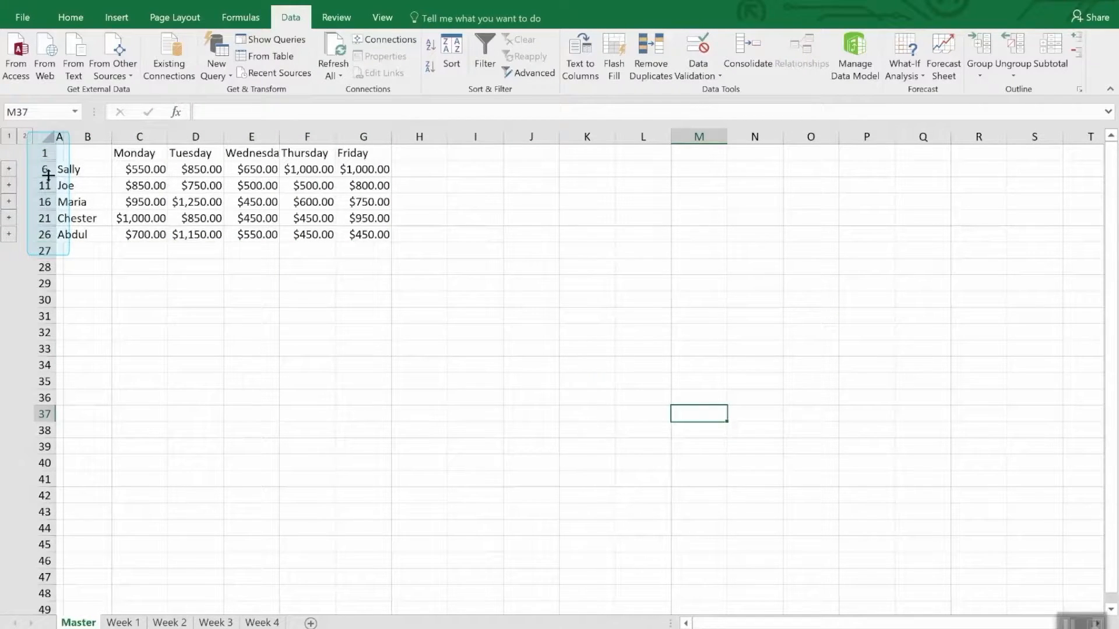
Try unhiding the detail rows within rows 1 to 26 of the Master sheet, and undo it
drag(45, 152, 38, 234)
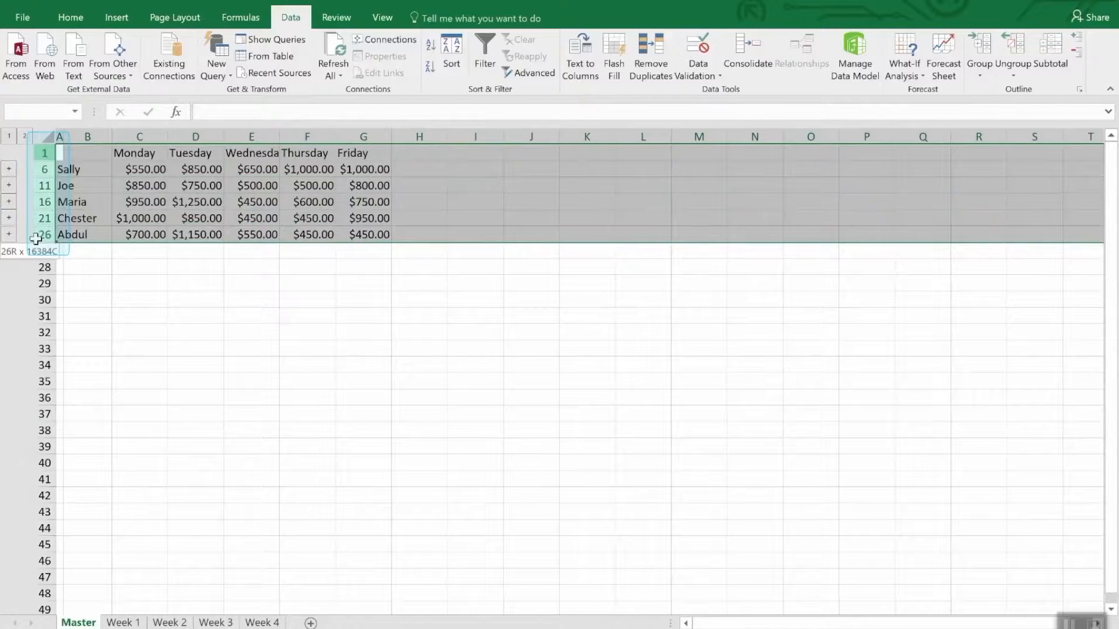
right_click(39, 236)
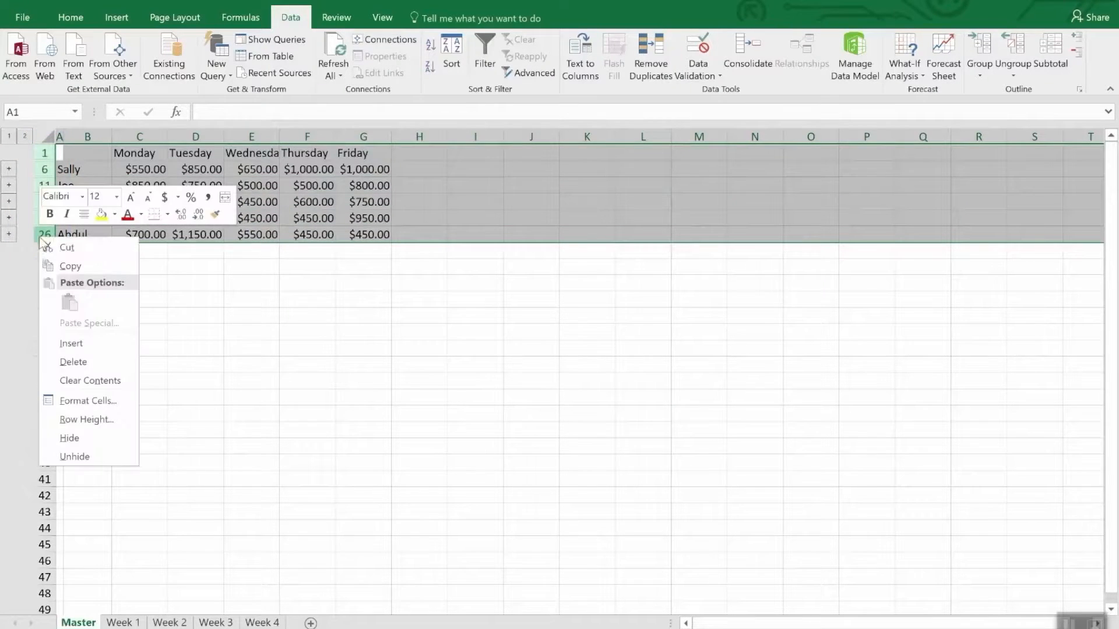
click(63, 456)
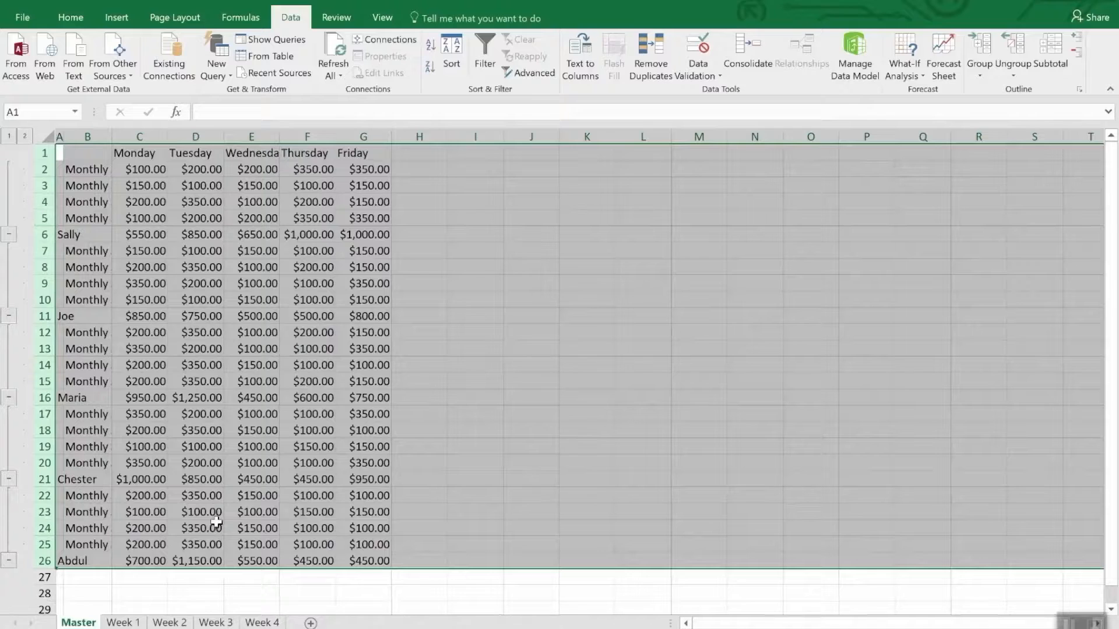
click(248, 590)
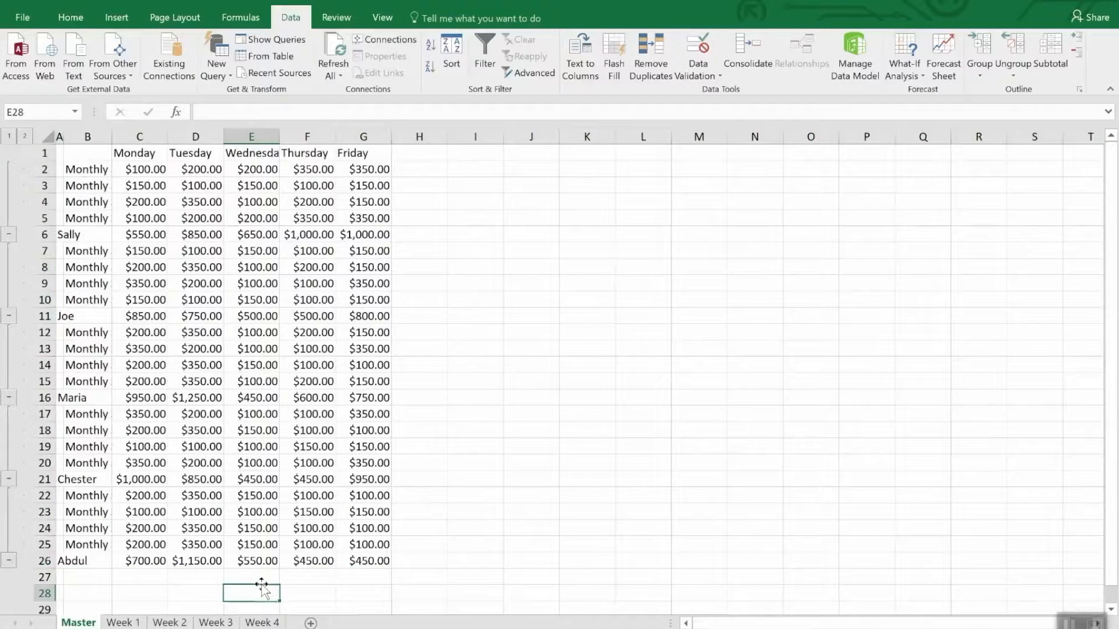
key(ctrl+z)
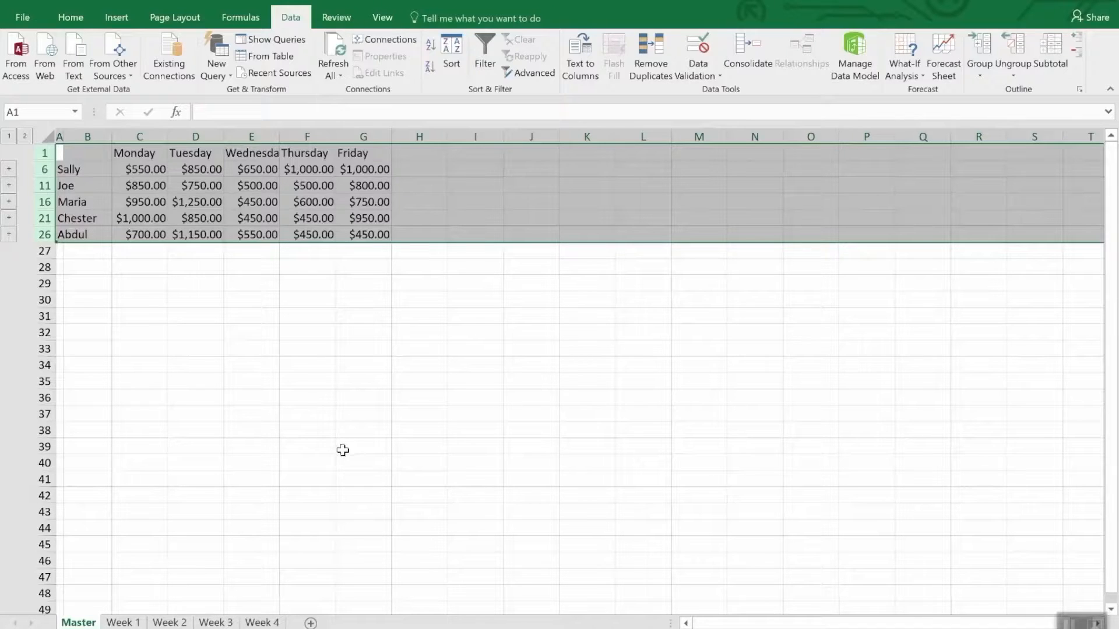
click(301, 307)
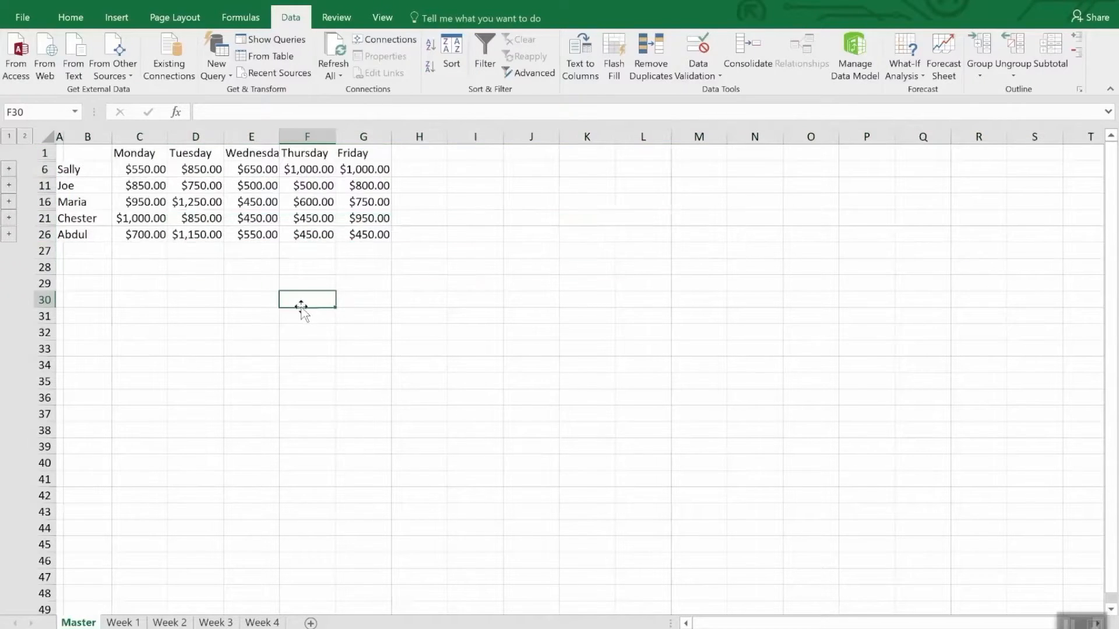
Change the Thursday amount in cell E2 of the Week 4 sheet to 3500 and check the linked total in F6 of Master
click(325, 169)
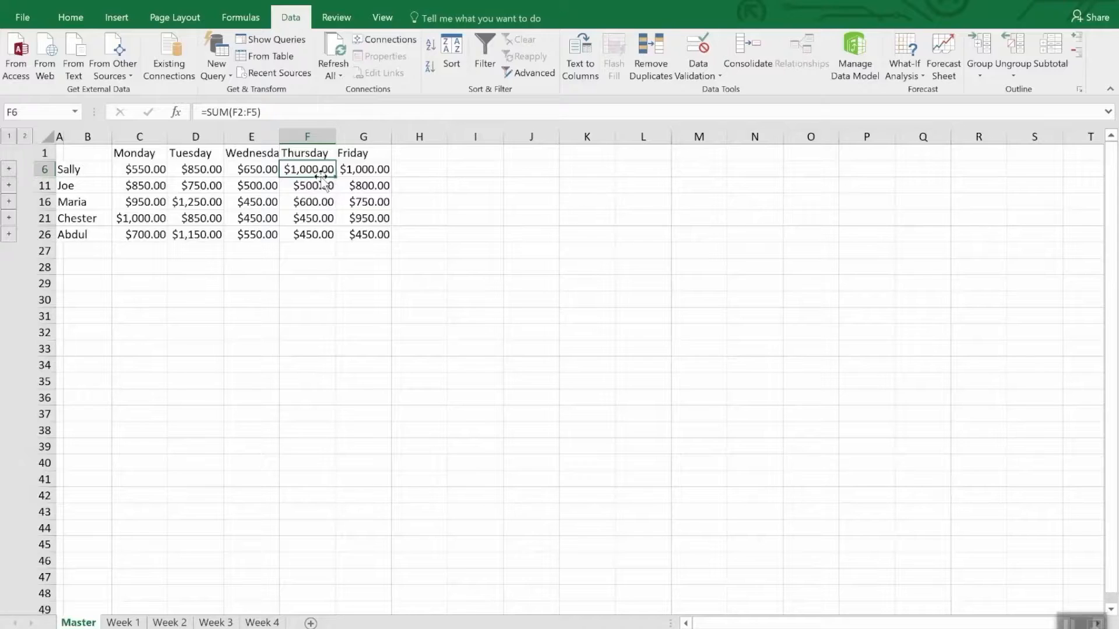
click(255, 623)
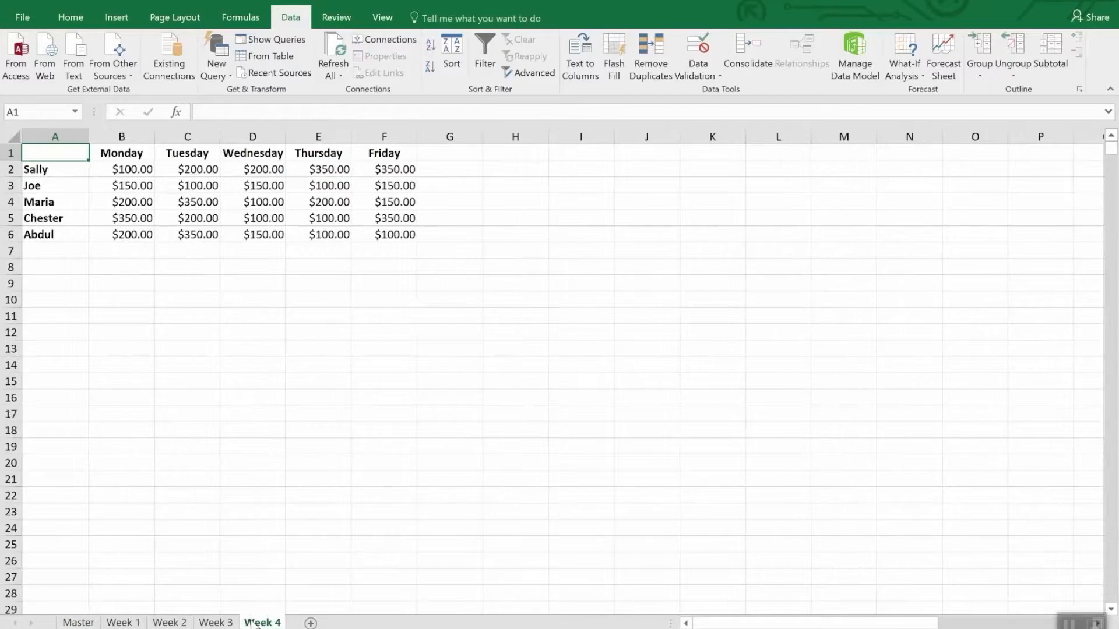
click(330, 170)
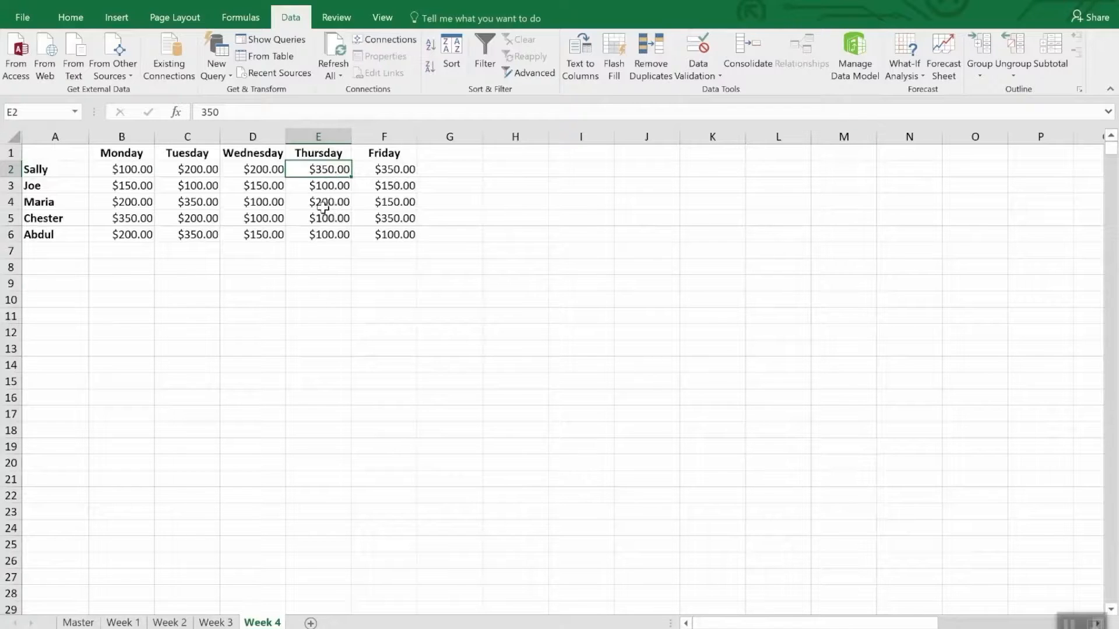
text(35)
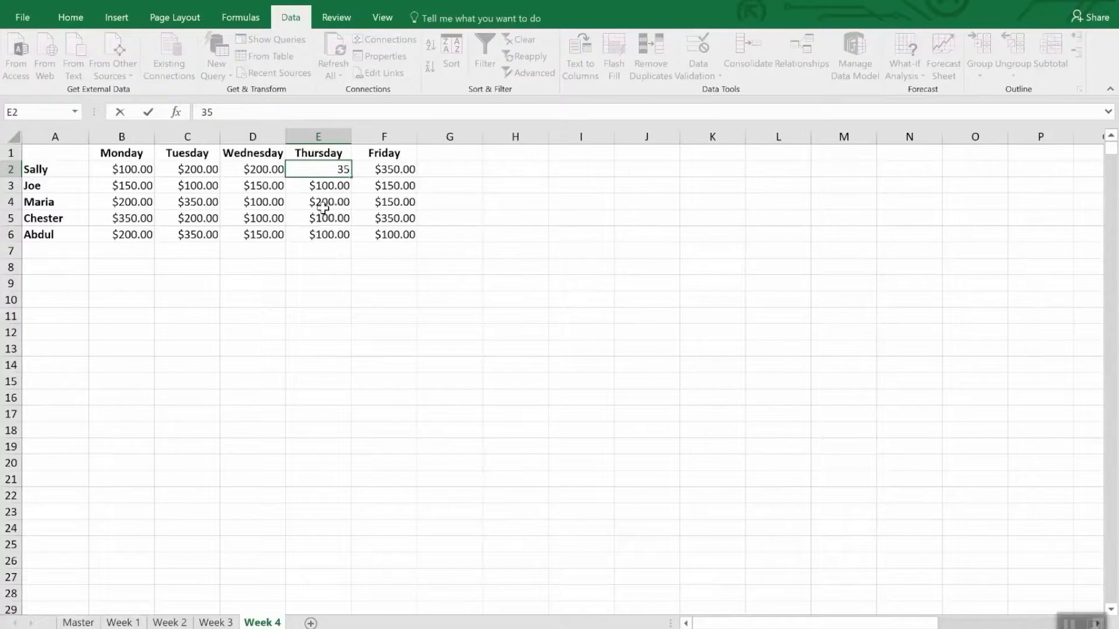
text(00.)
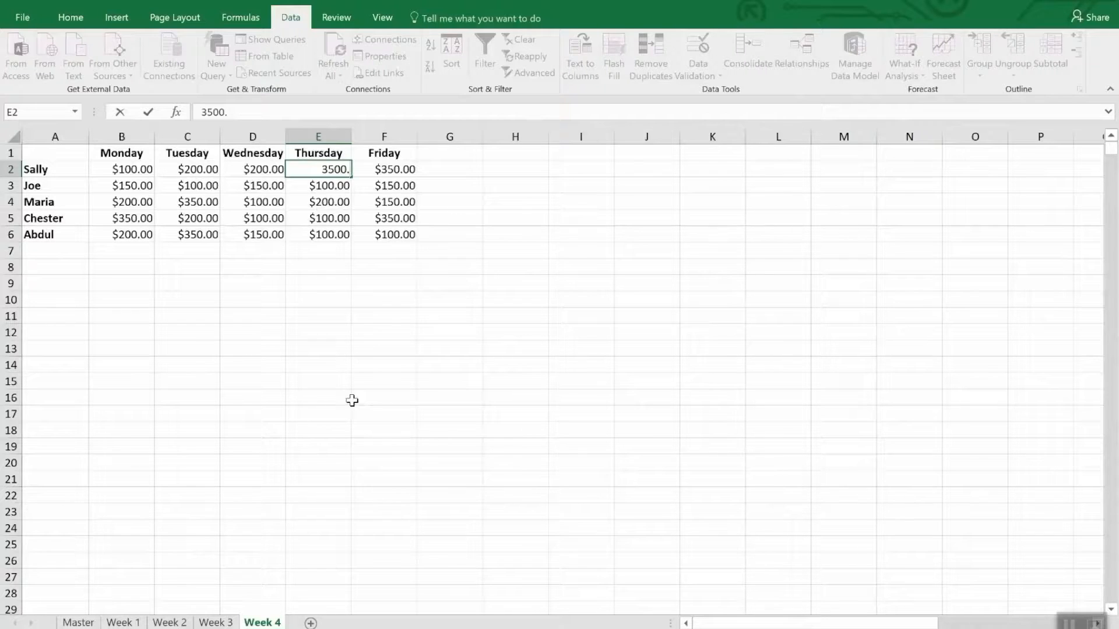
key(Return)
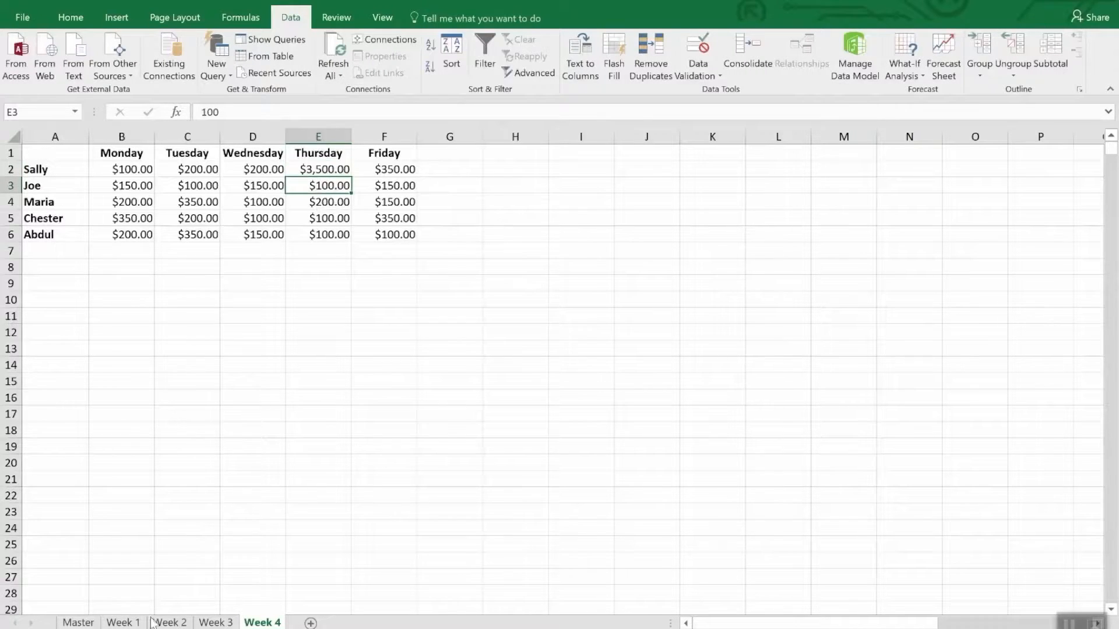
click(79, 622)
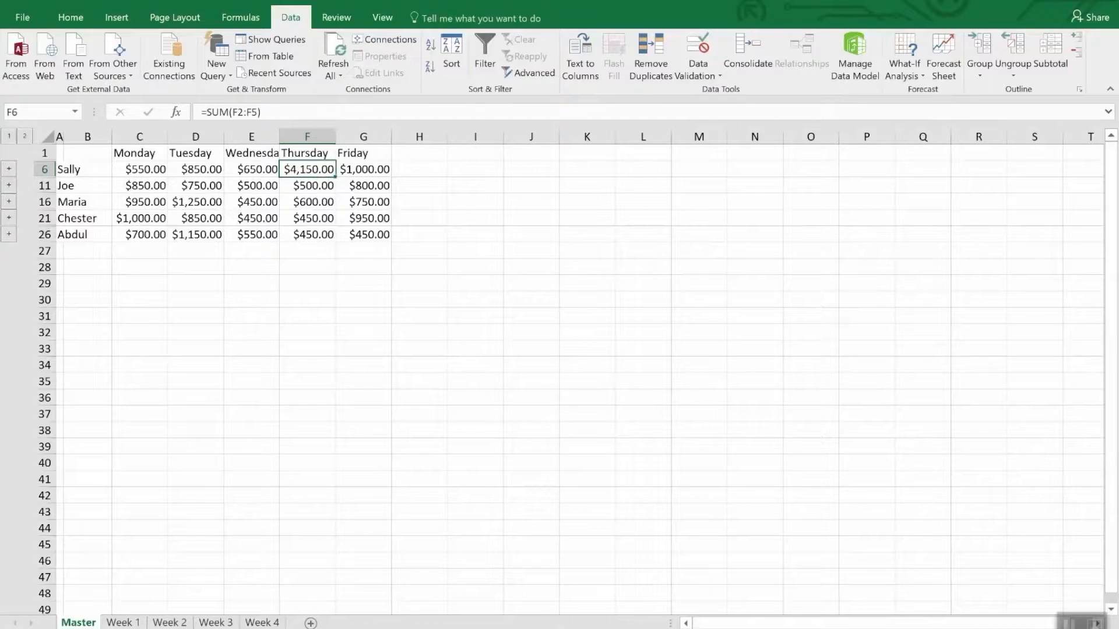
click(755, 51)
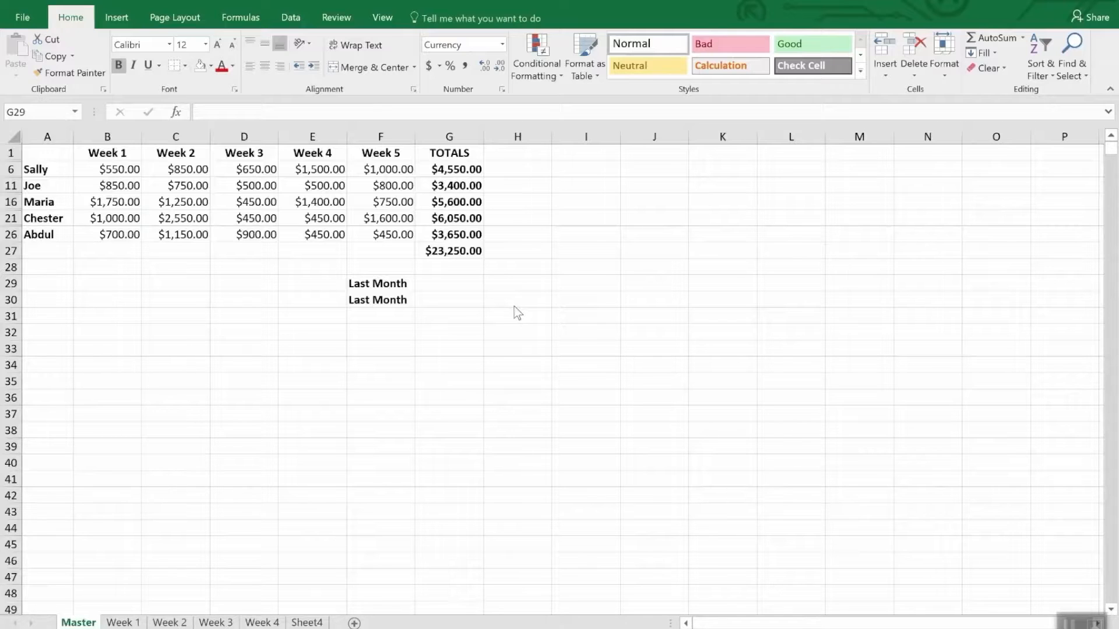
Link the first Last Month cell, G29, to the grand total in G47 of the Monthly Sales workbook's Master sheet
click(432, 283)
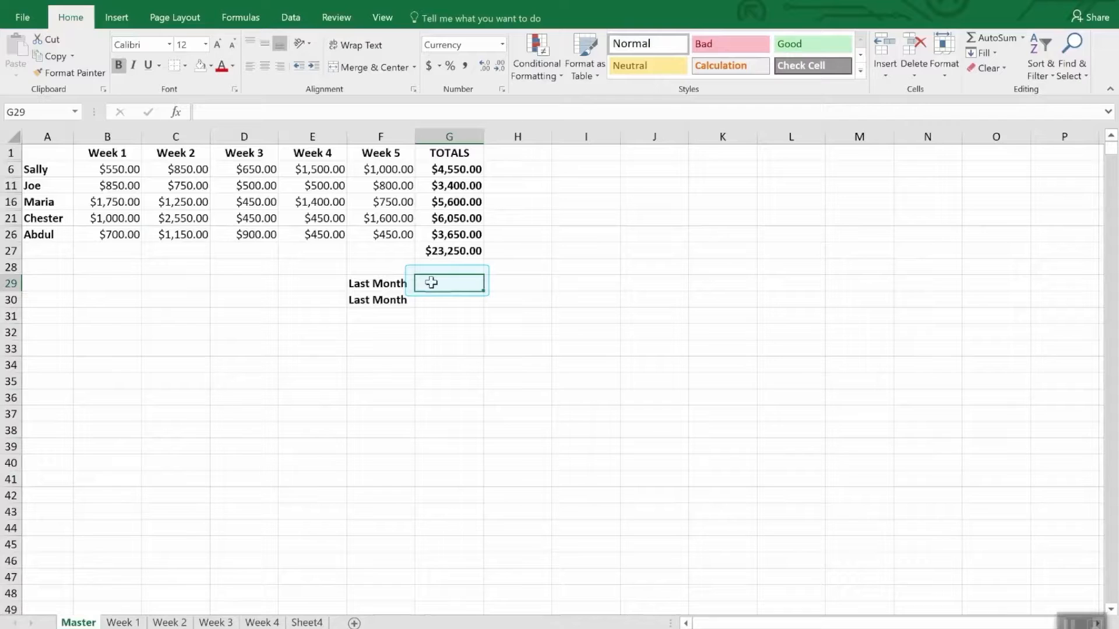
text(=)
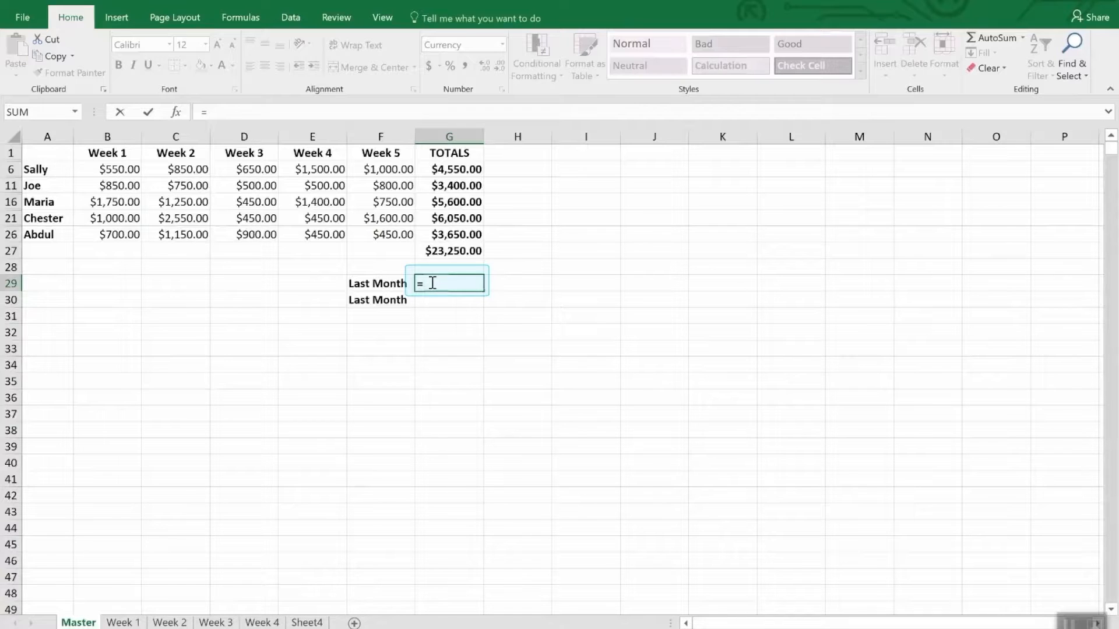
click(382, 18)
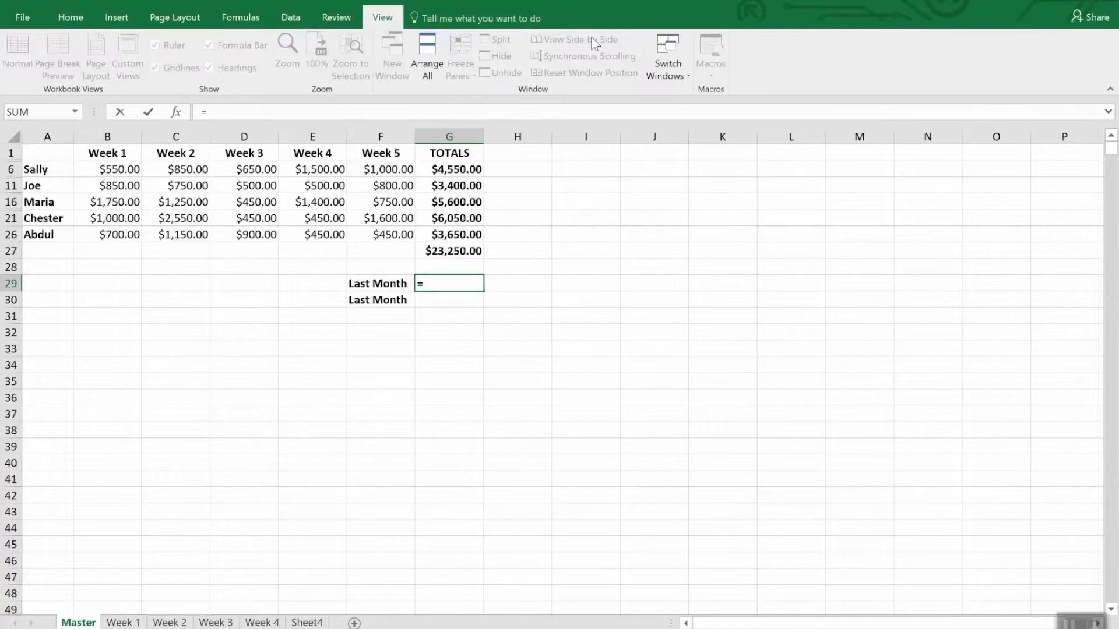
click(681, 64)
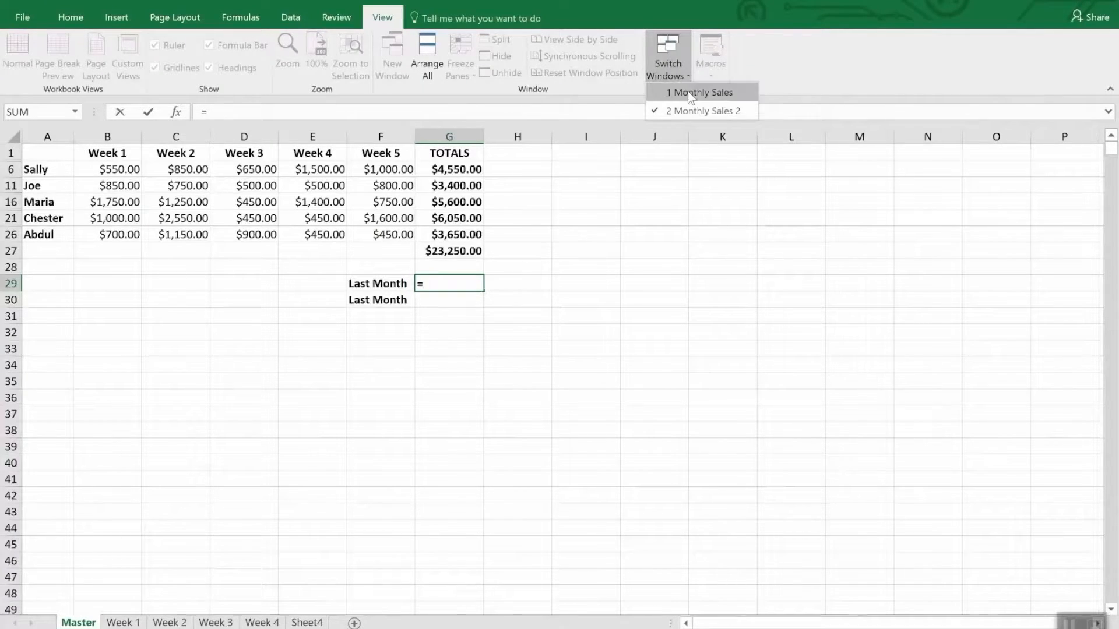
click(687, 92)
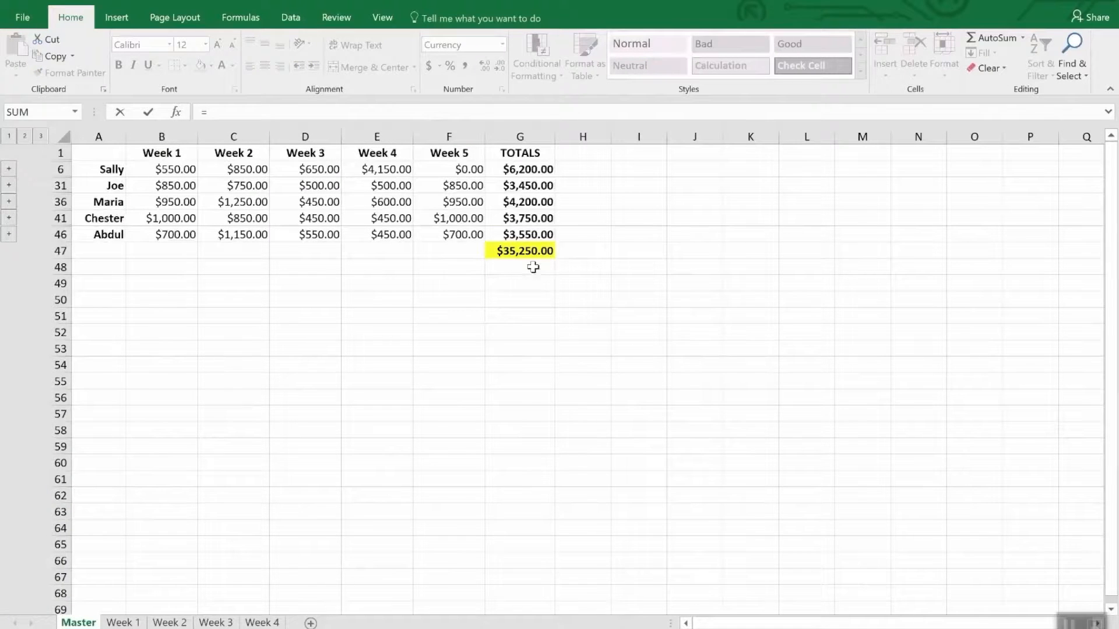
click(525, 251)
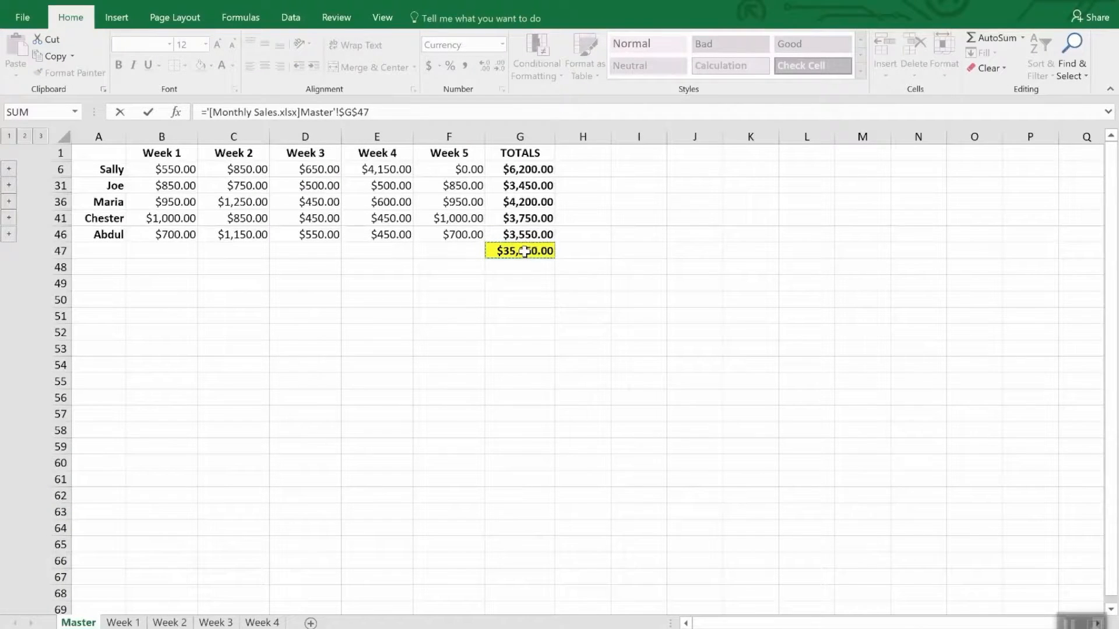
key(Return)
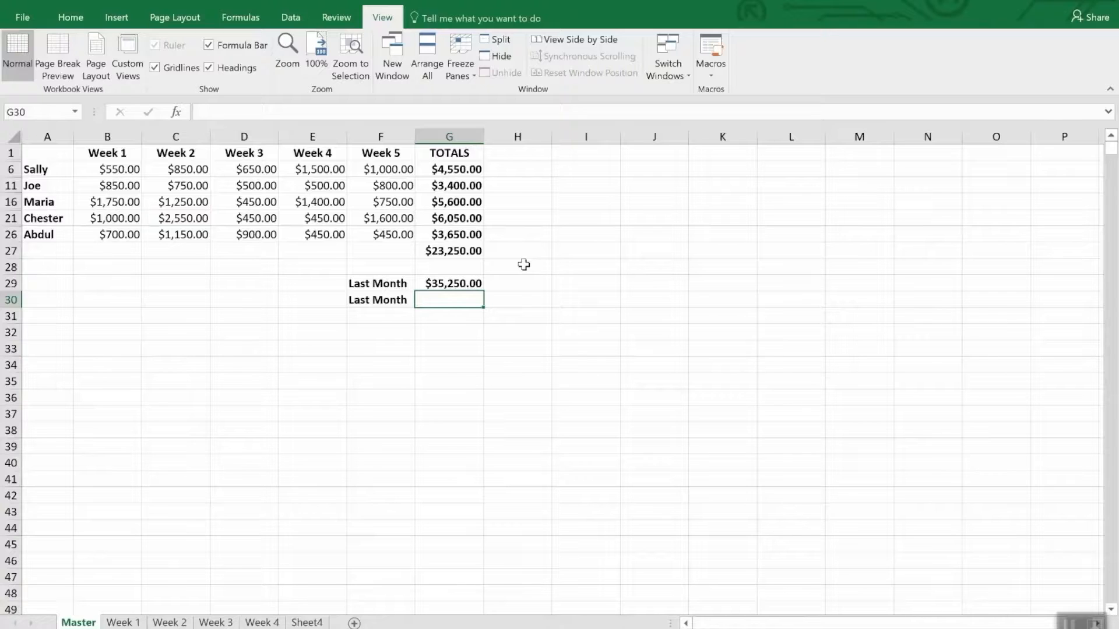
click(475, 285)
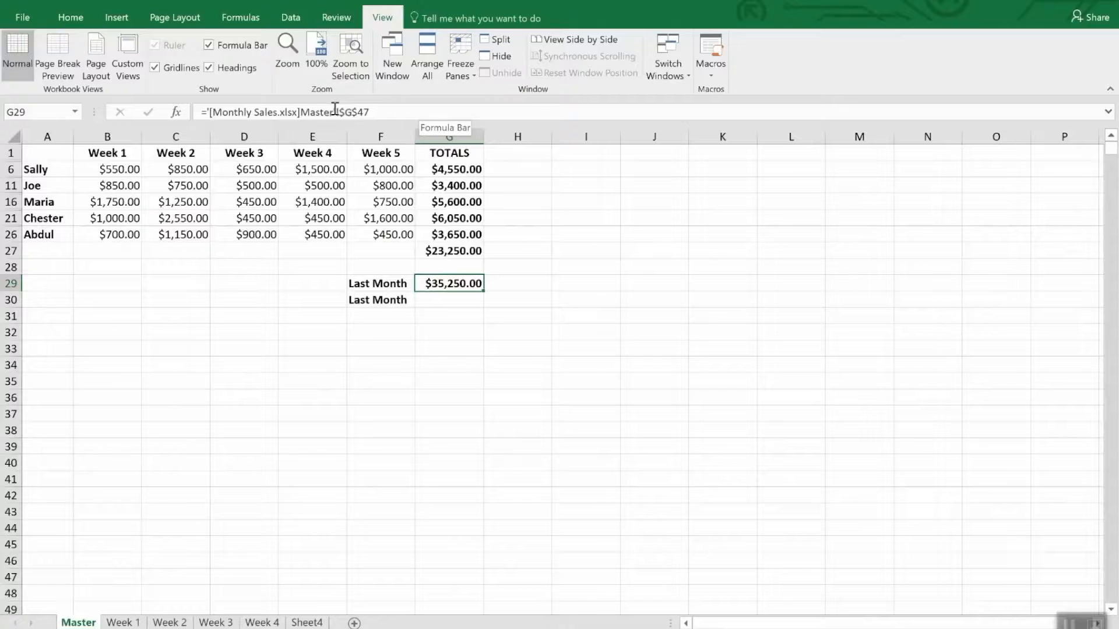
Copy the grand total in G47 of the Monthly Sales workbook's Master sheet
click(438, 300)
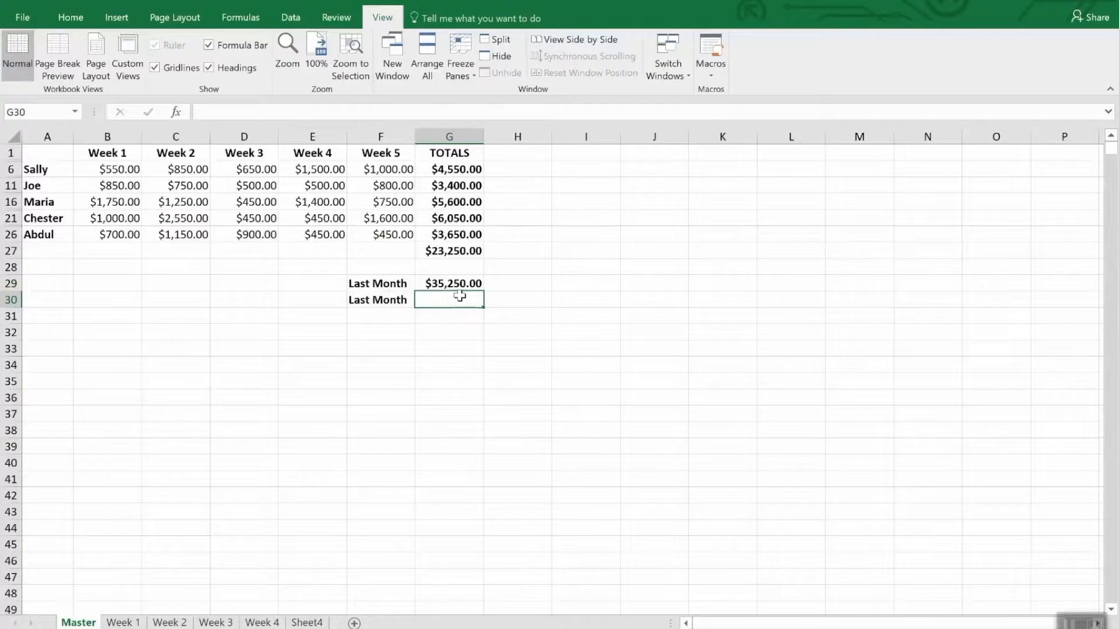
click(674, 58)
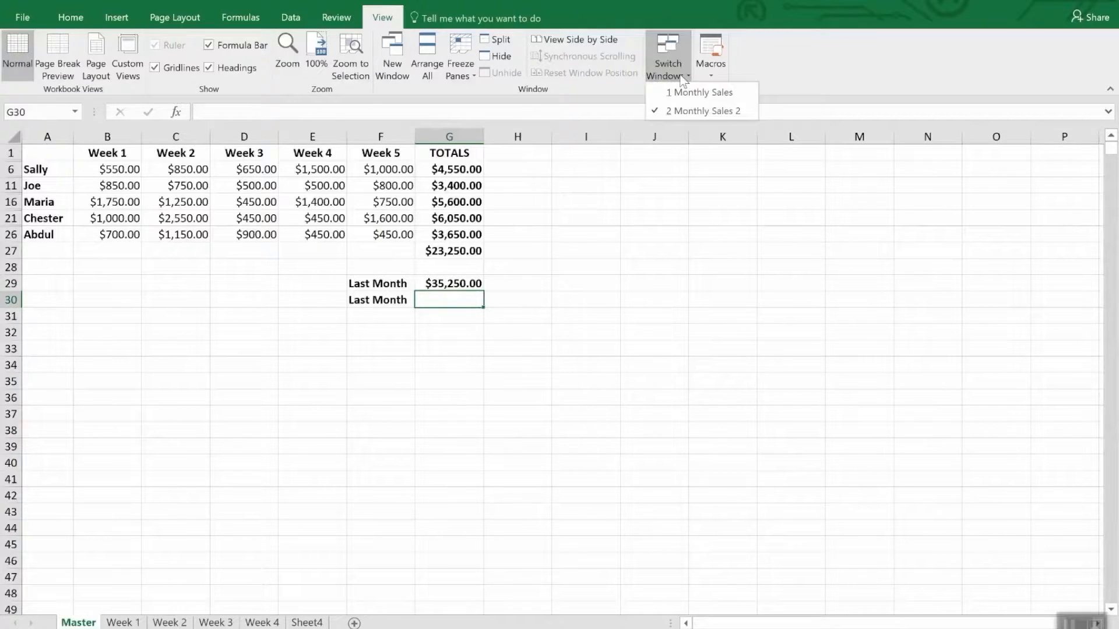
click(692, 108)
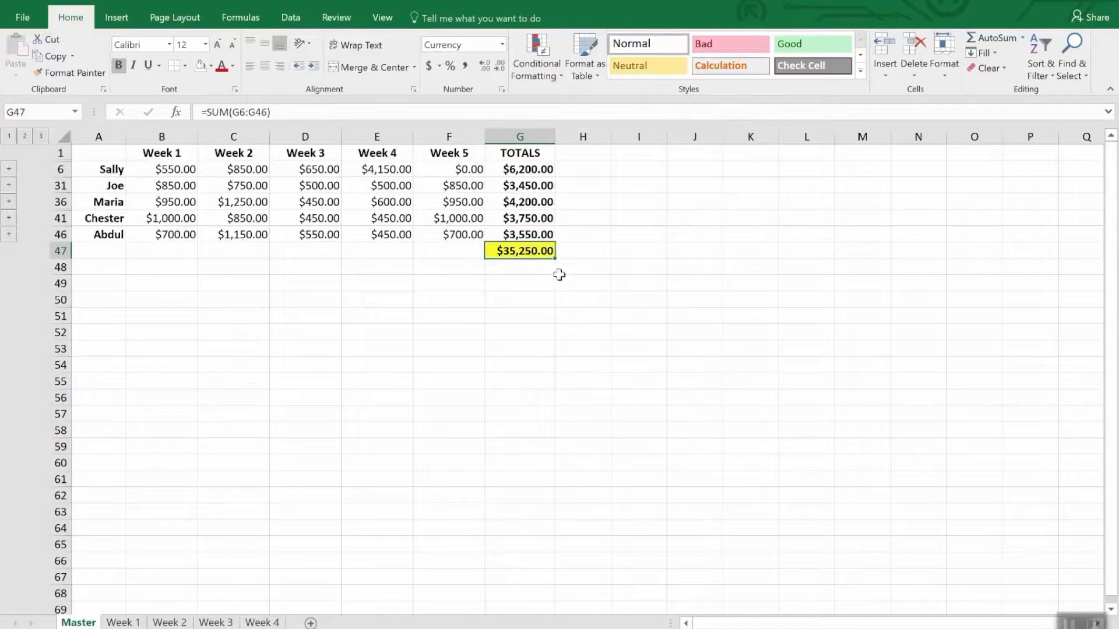
right_click(535, 251)
click(564, 280)
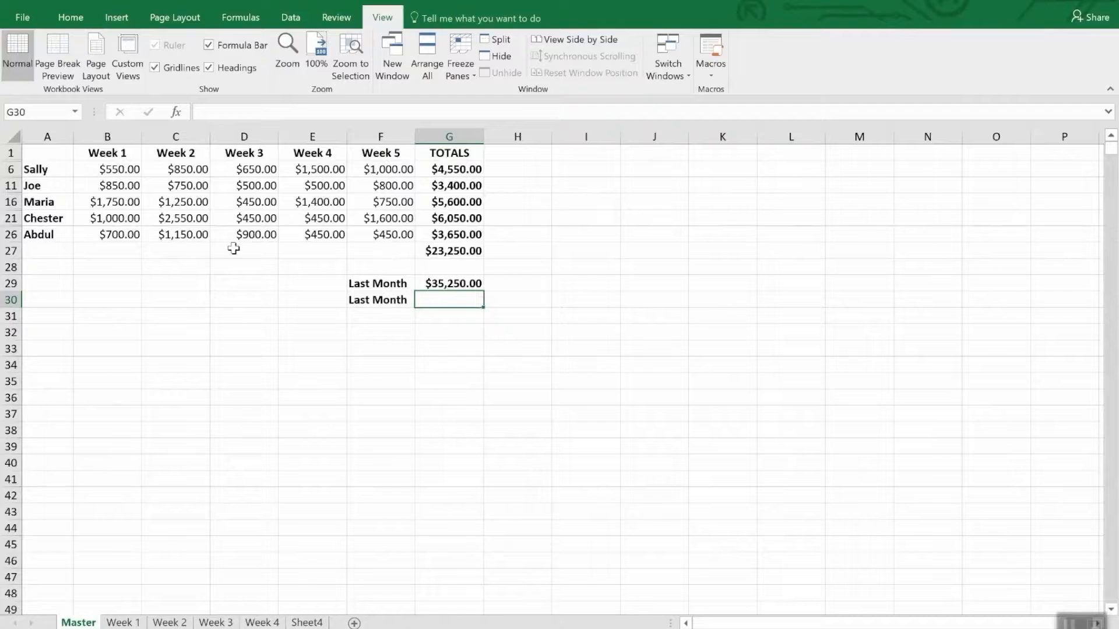
Paste the copied total as a link into G30 of Master in Monthly Sales 2 and compare its formula with G29
click(71, 18)
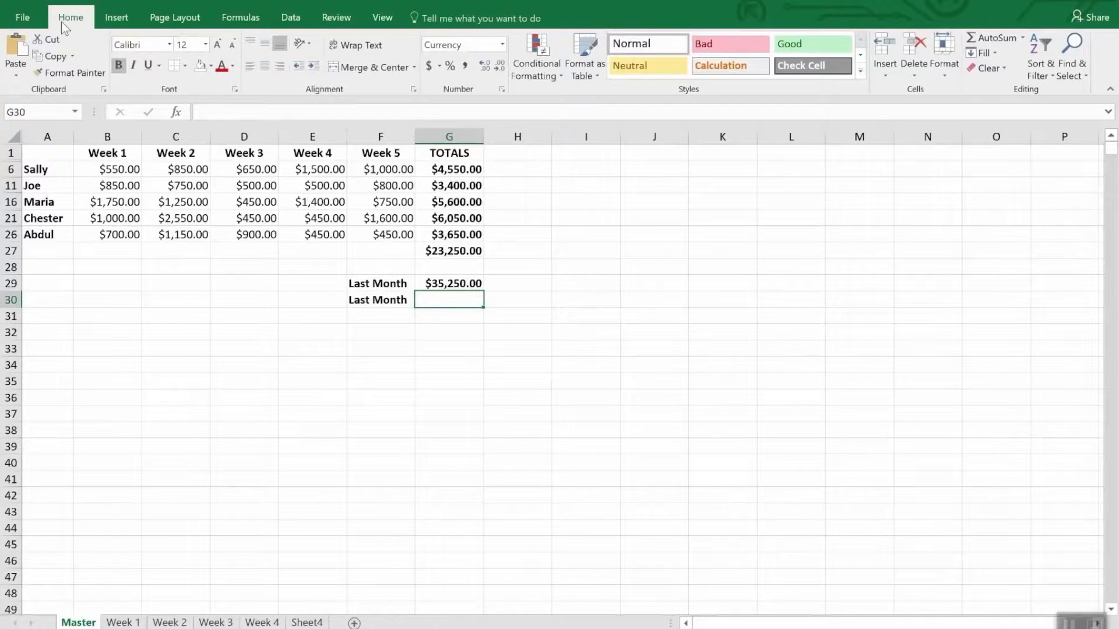
click(16, 74)
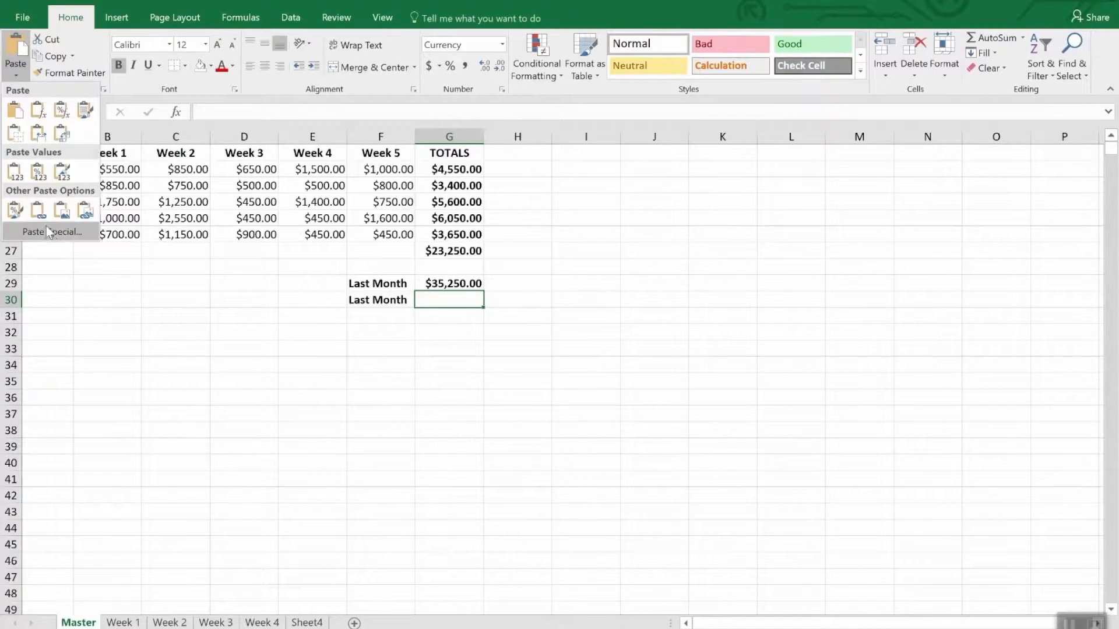
click(47, 230)
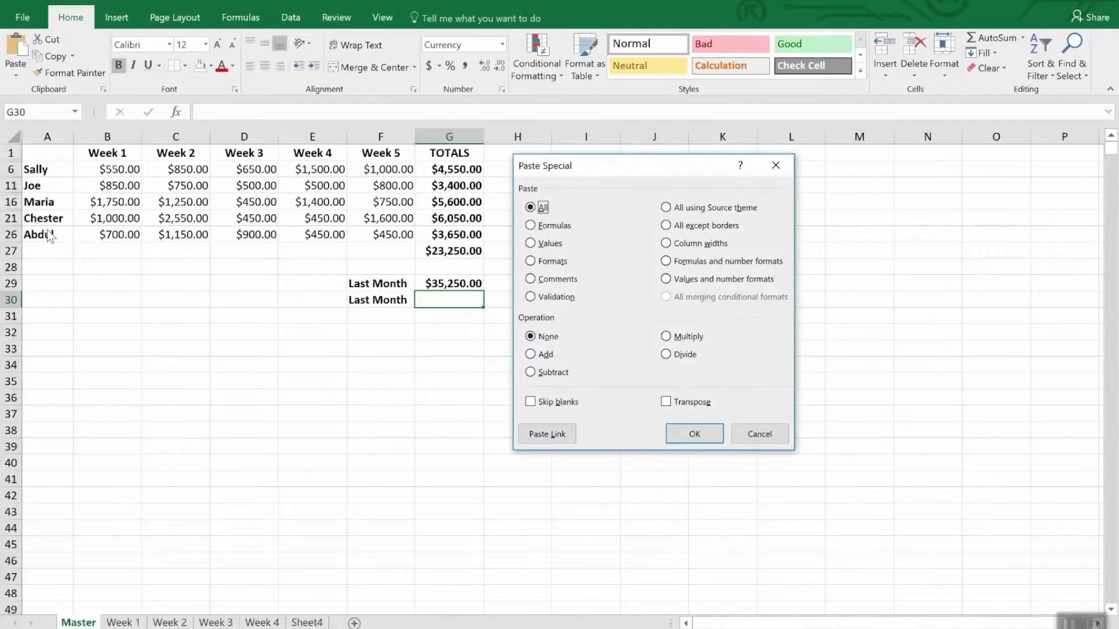
click(547, 436)
click(538, 231)
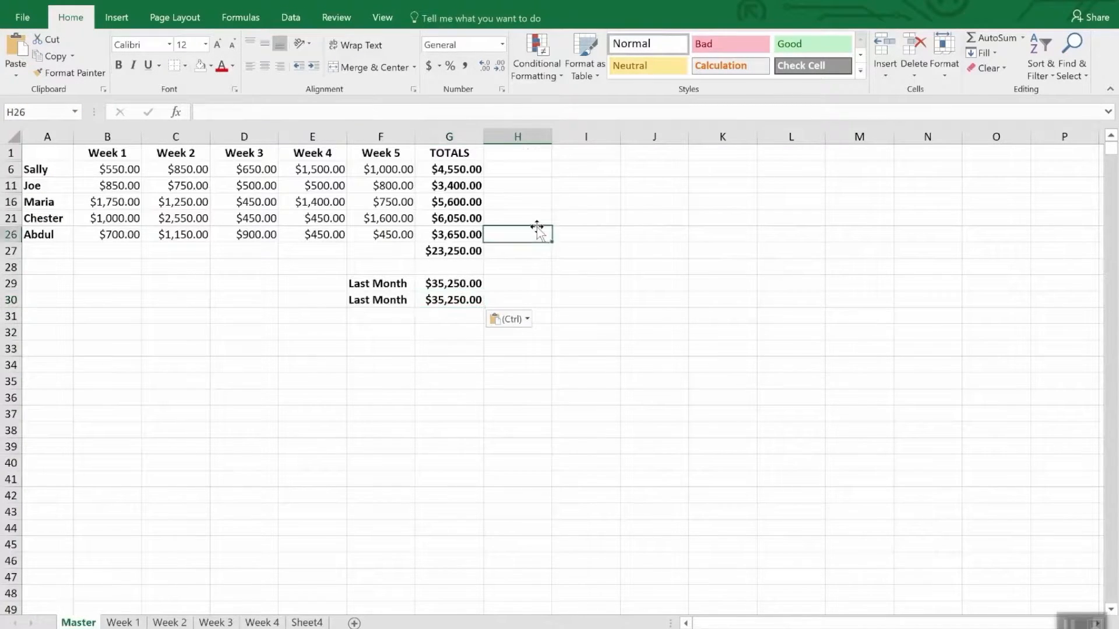
click(457, 315)
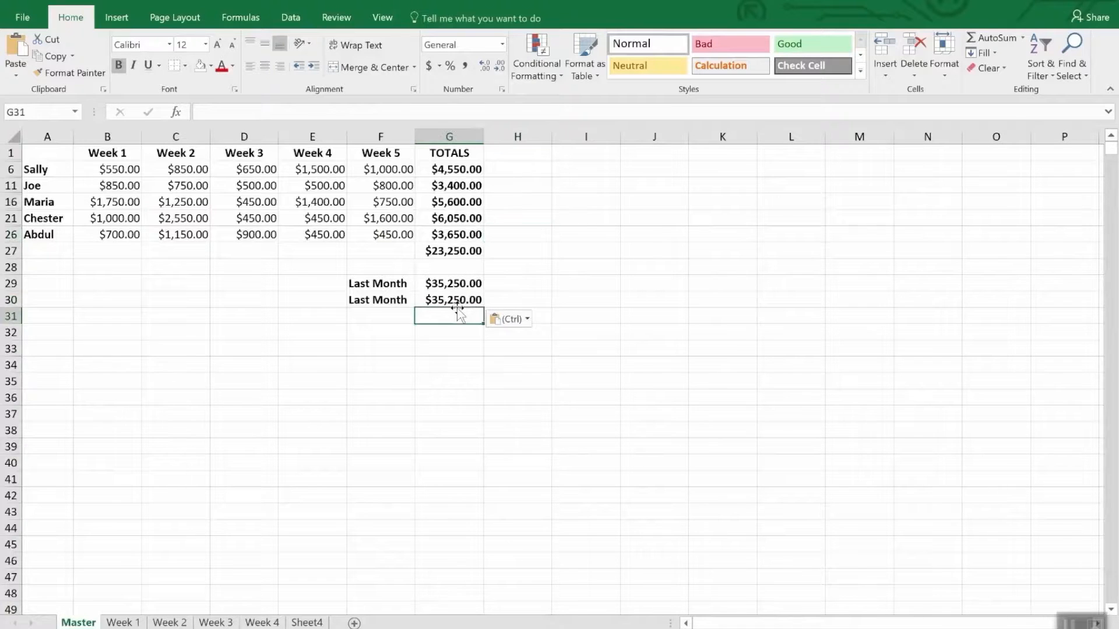
click(456, 299)
click(458, 284)
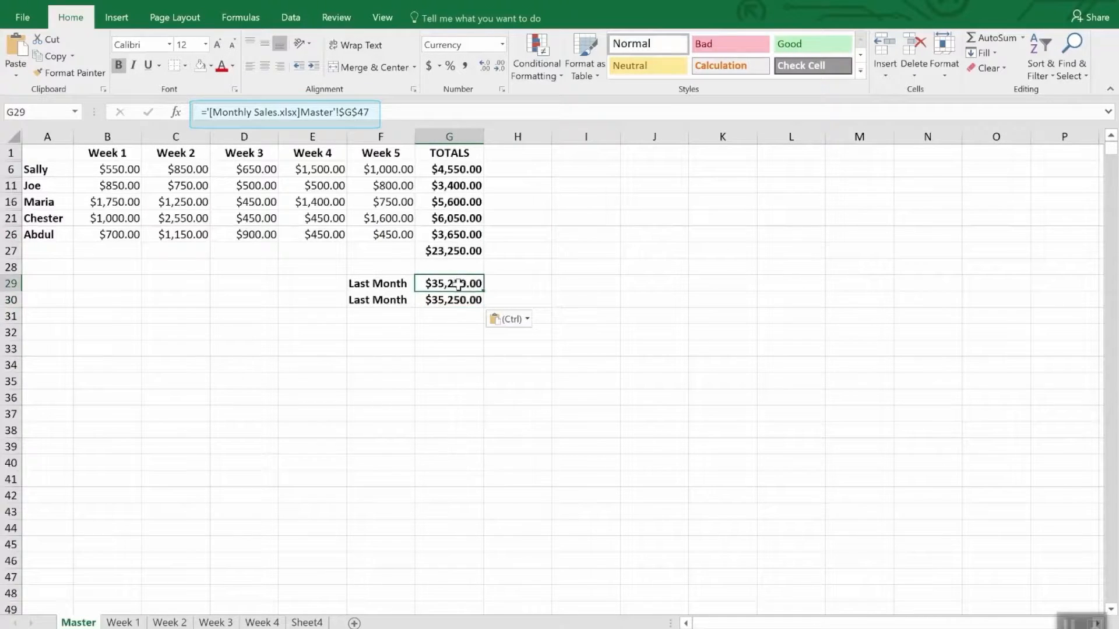
click(455, 300)
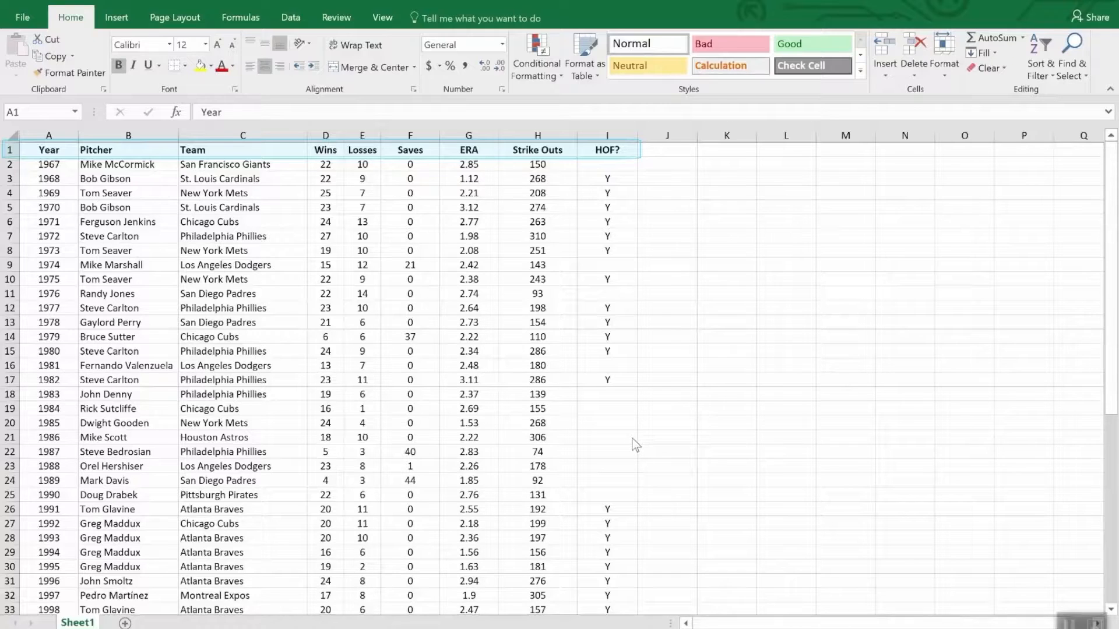
Look through the pitcher statistics table on Sheet1 from the header row to the last year
scroll(751, 457, down, 12)
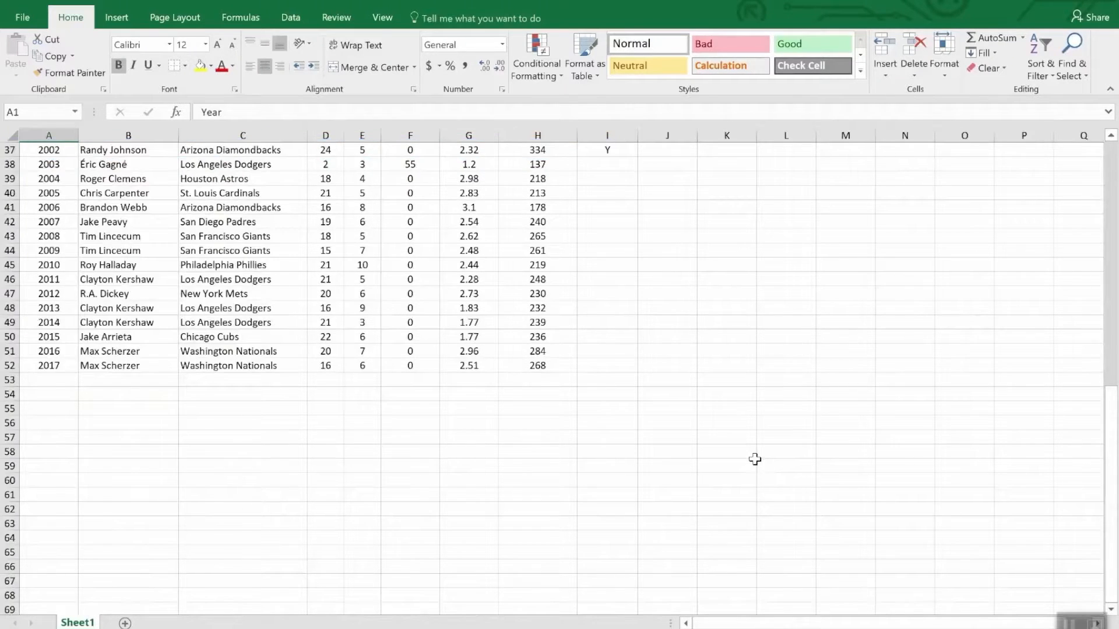
scroll(754, 459, up, 12)
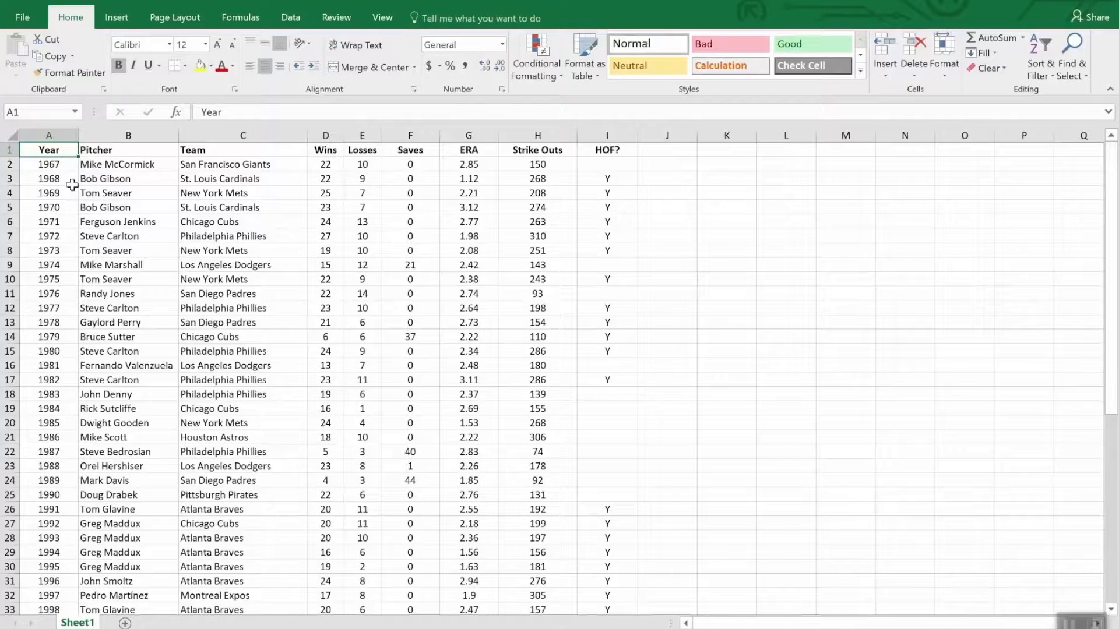
key(ctrl+c)
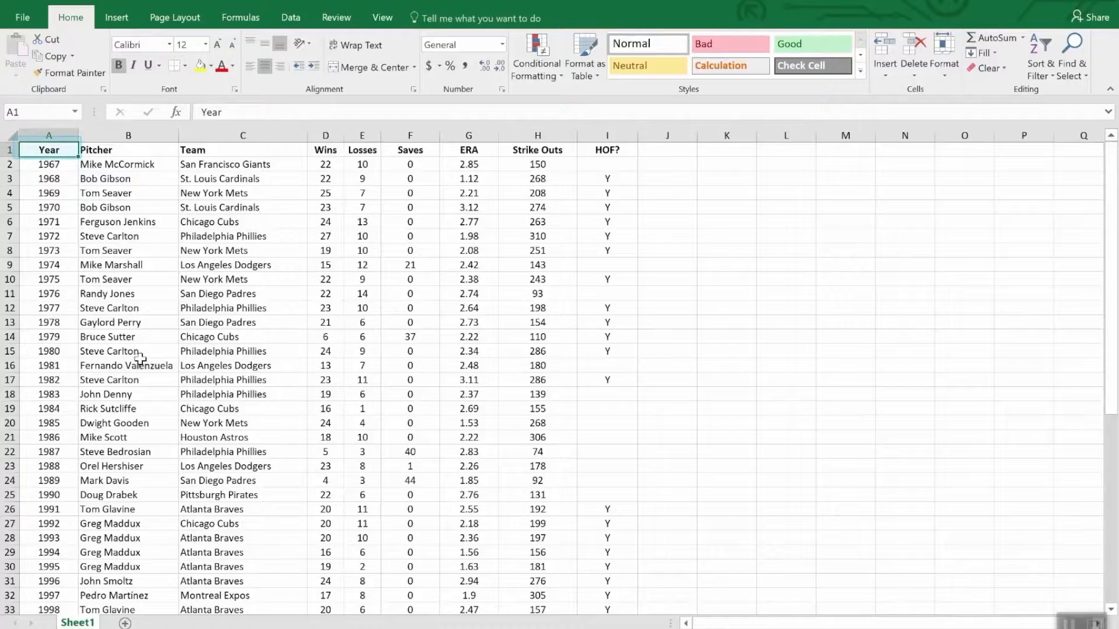
scroll(143, 384, down, 12)
scroll(144, 405, up, 12)
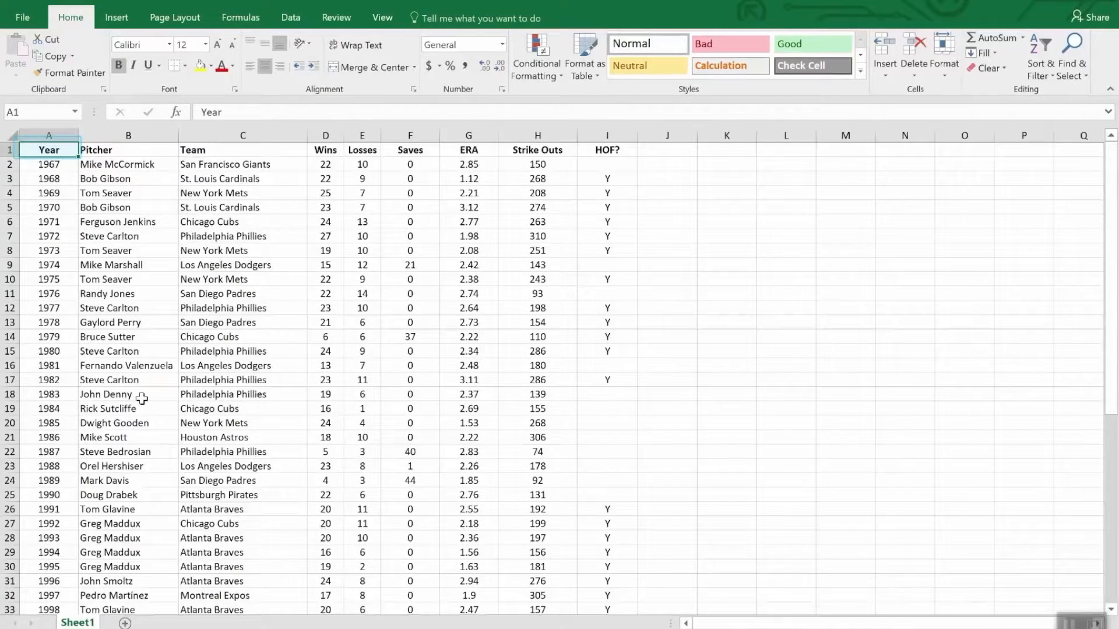
key(Escape)
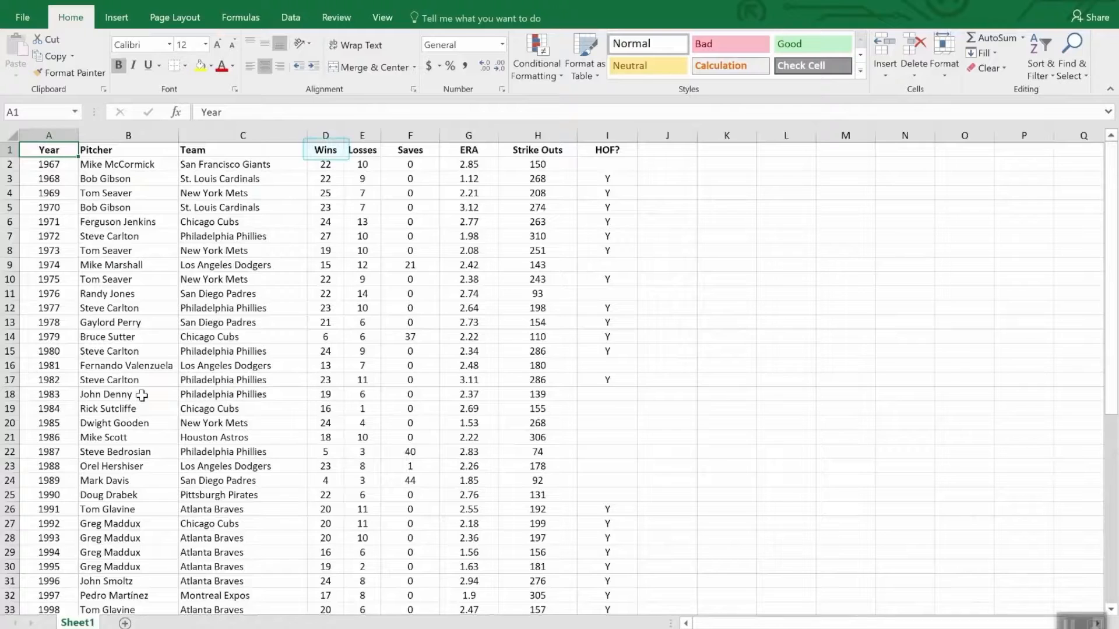
Sort the pitcher table by Wins in descending order and look through the sorted rows
click(328, 153)
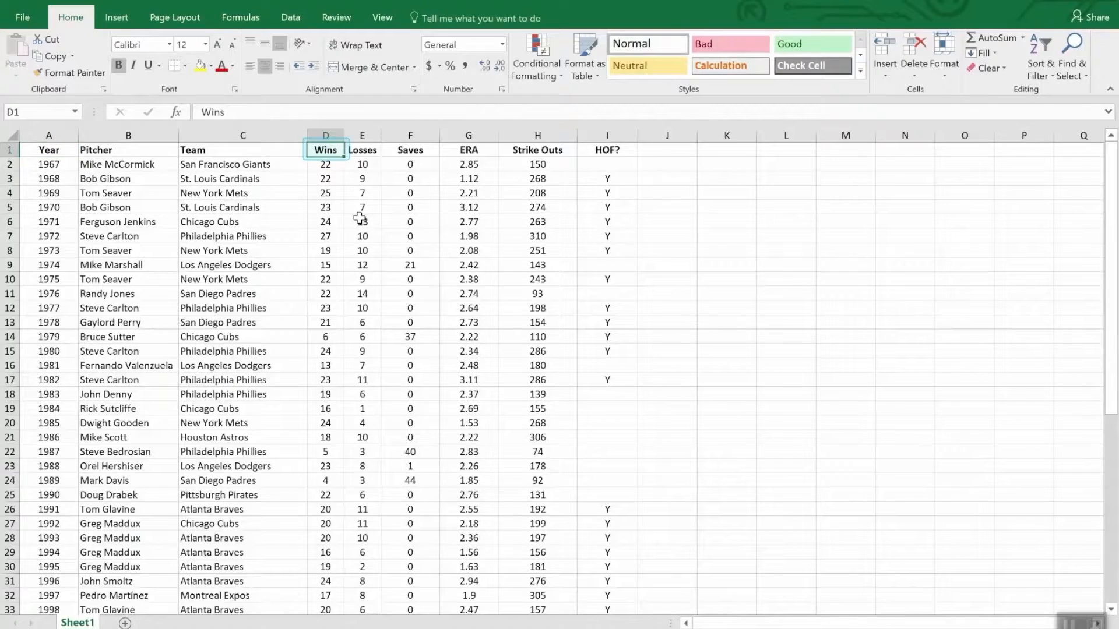
click(1043, 44)
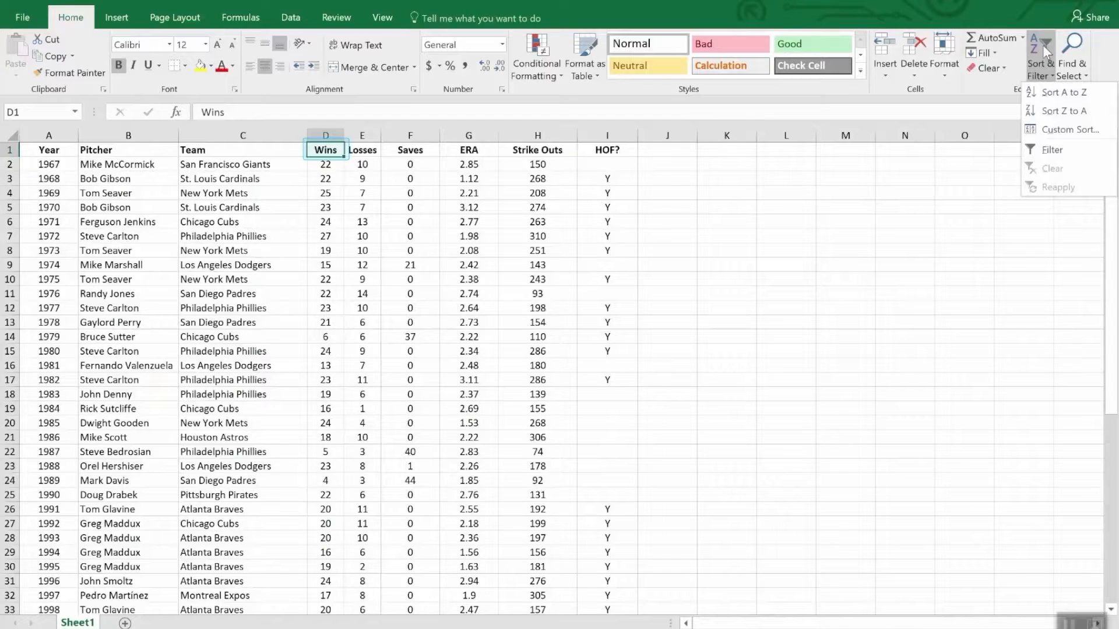
click(1053, 113)
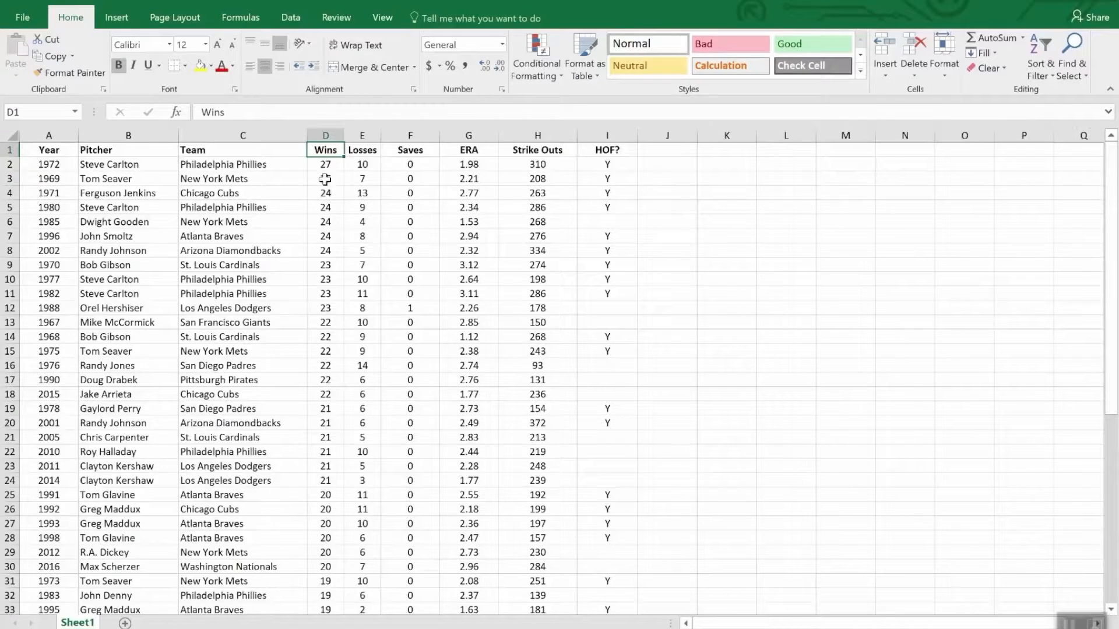
scroll(325, 184, down, 8)
scroll(325, 185, up, 8)
Apply a custom sort by Wins, largest to smallest, with ERA as a second level, smallest to largest
click(1042, 50)
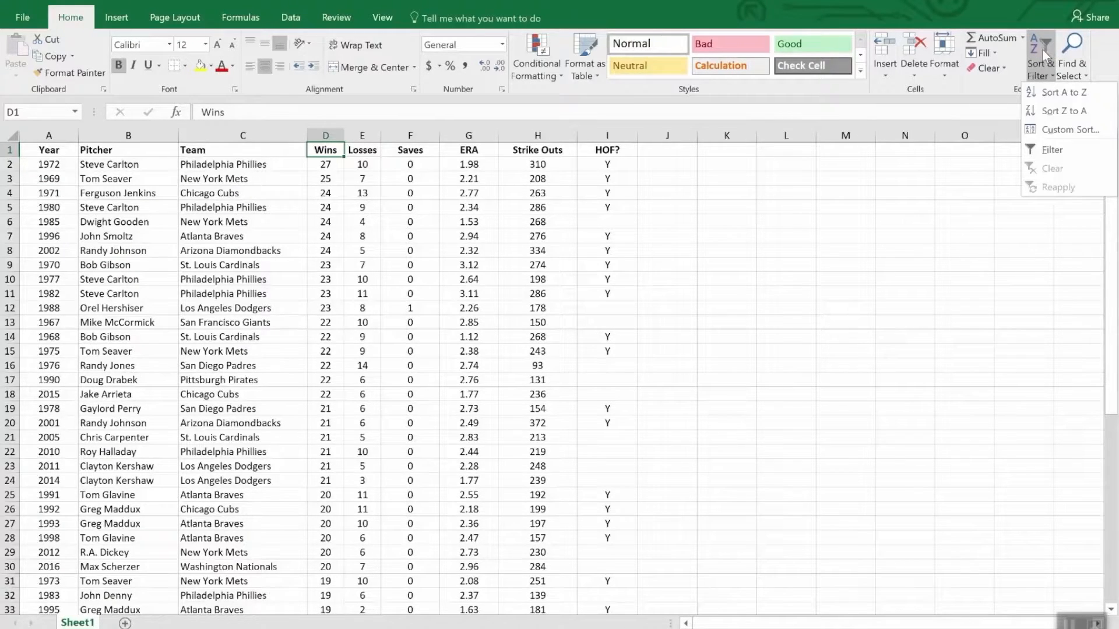
click(1068, 130)
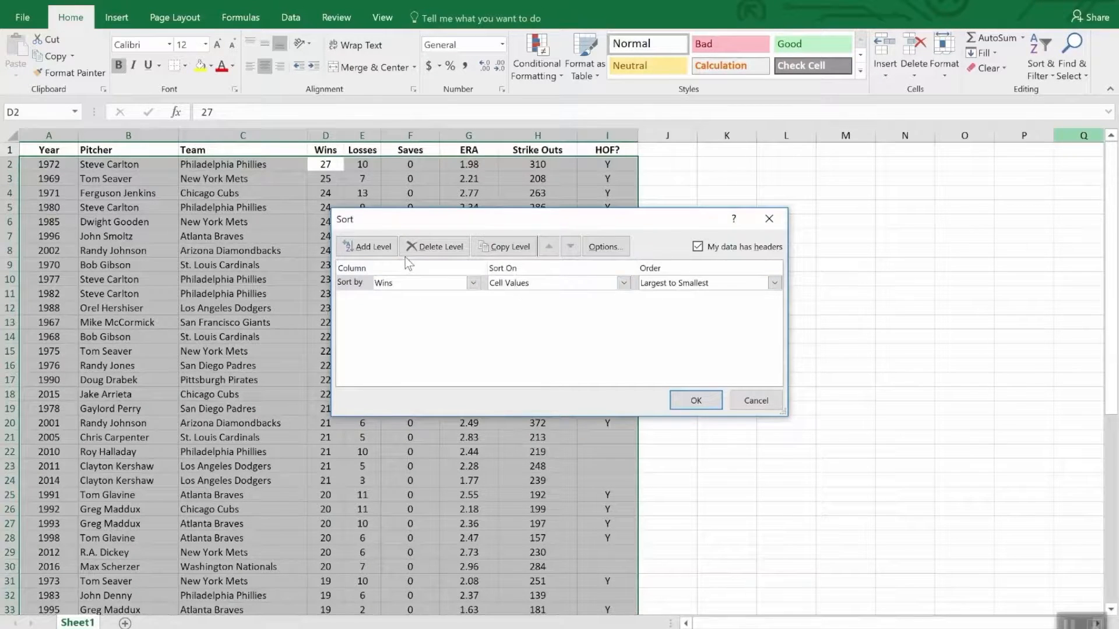
click(368, 247)
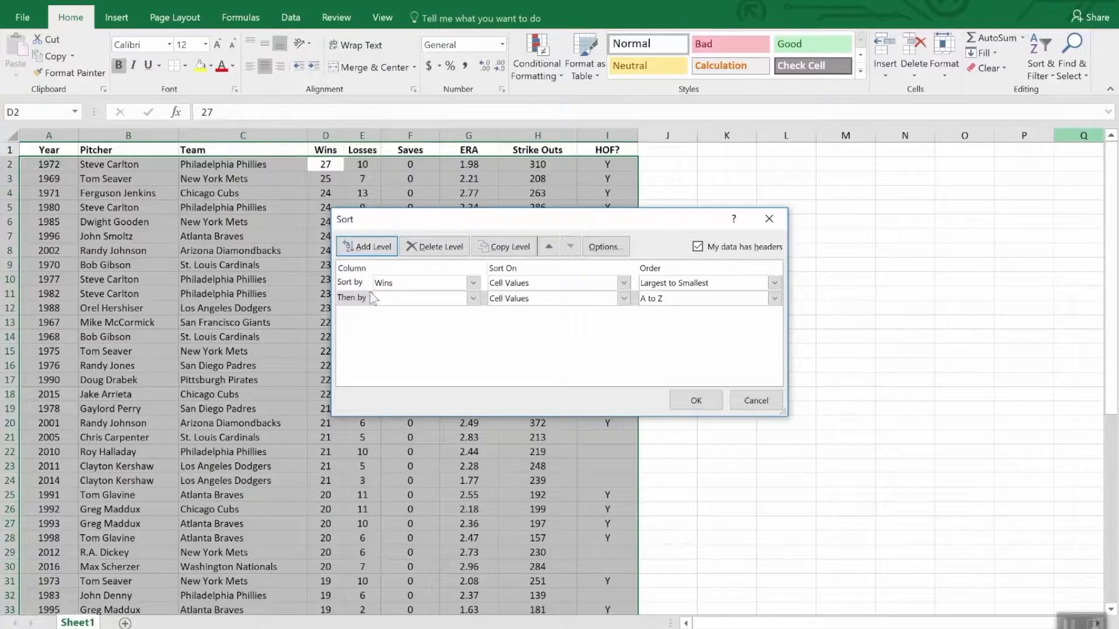
click(473, 299)
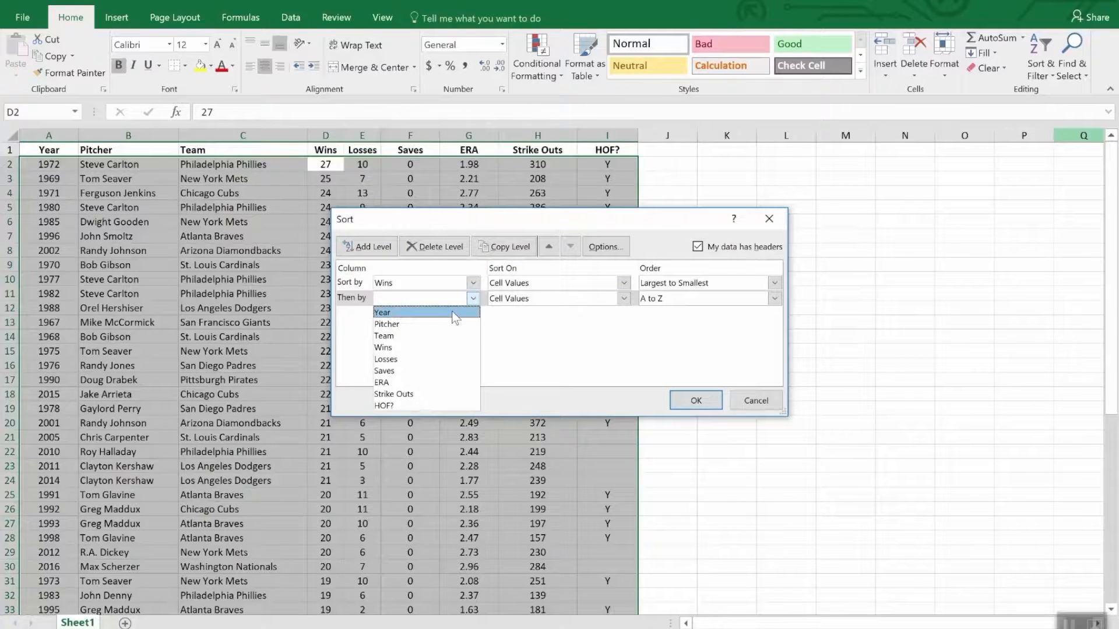
click(442, 383)
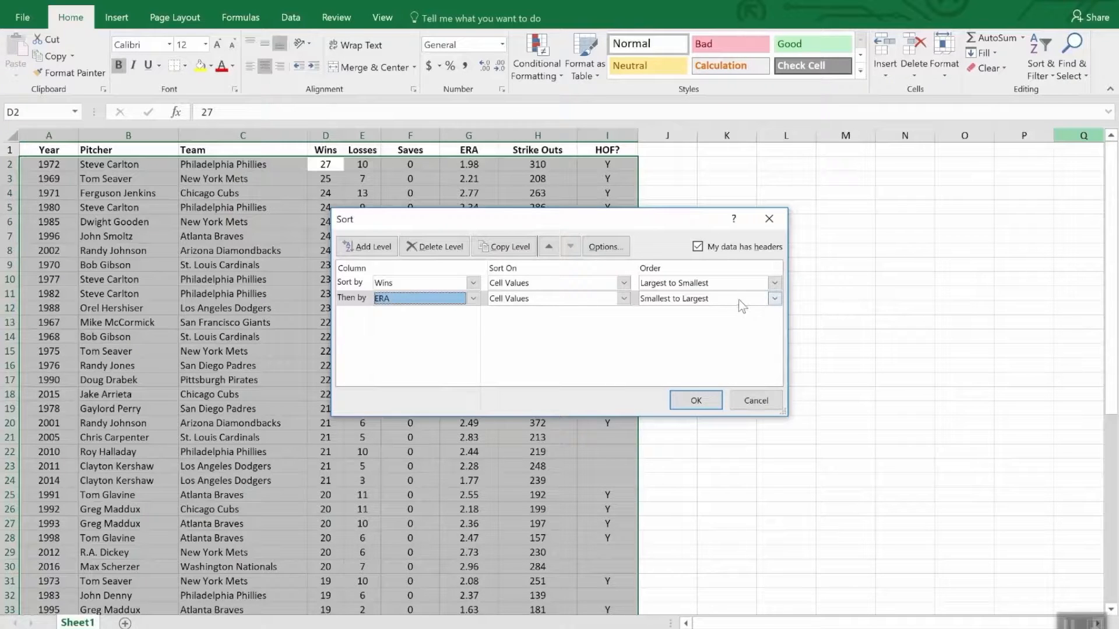
click(695, 401)
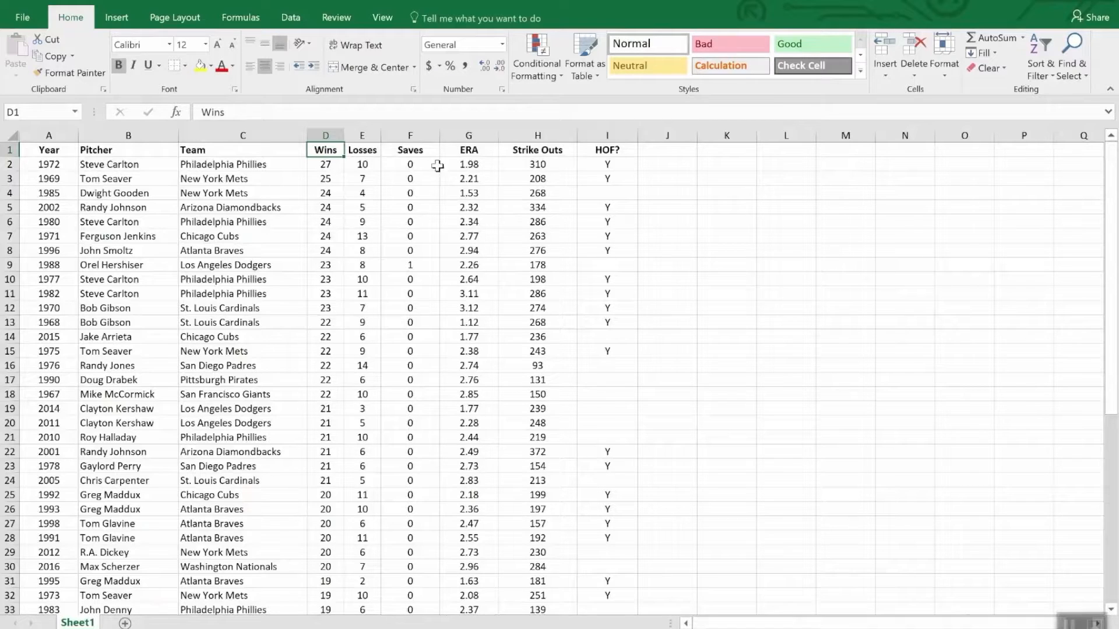
Turn on filtering for the pitcher table and filter the HOF? column to show only rows marked Y
click(419, 153)
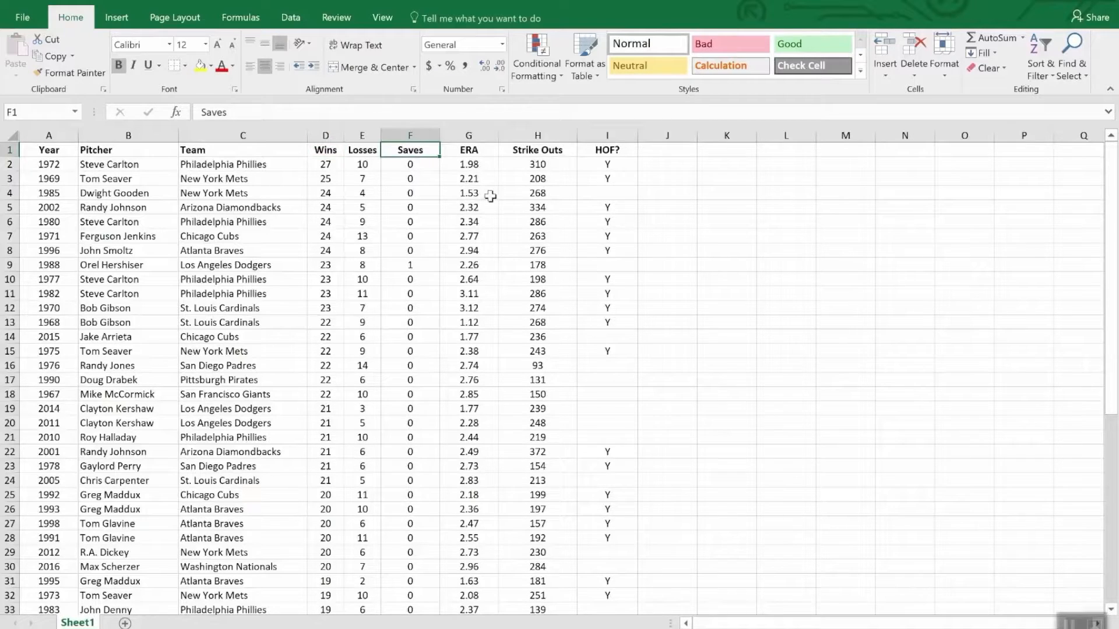
click(1037, 49)
click(1052, 152)
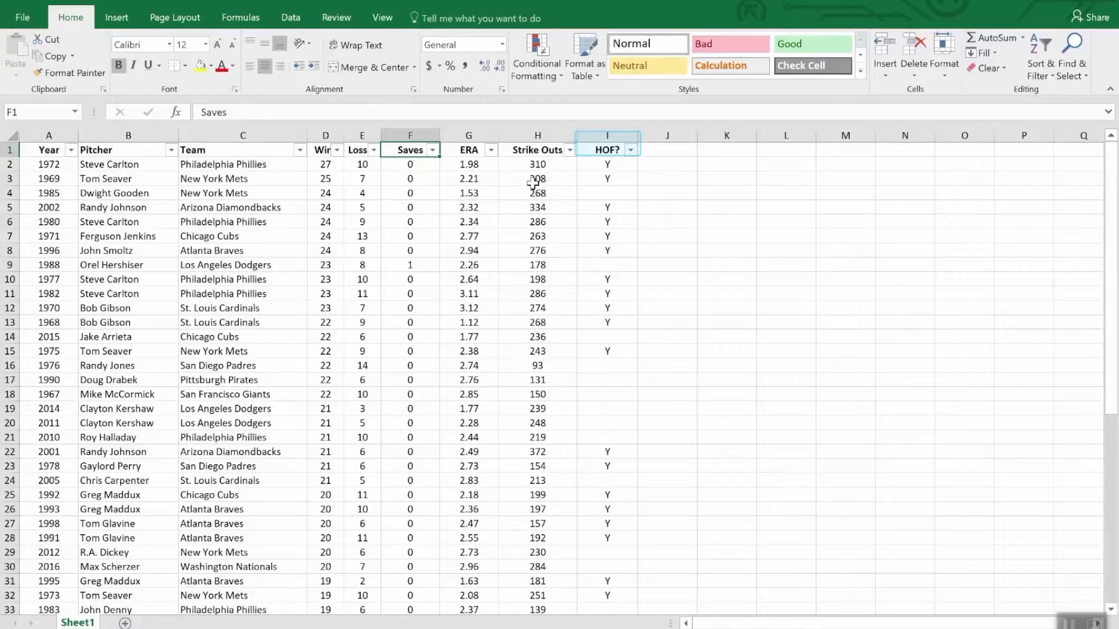
click(630, 150)
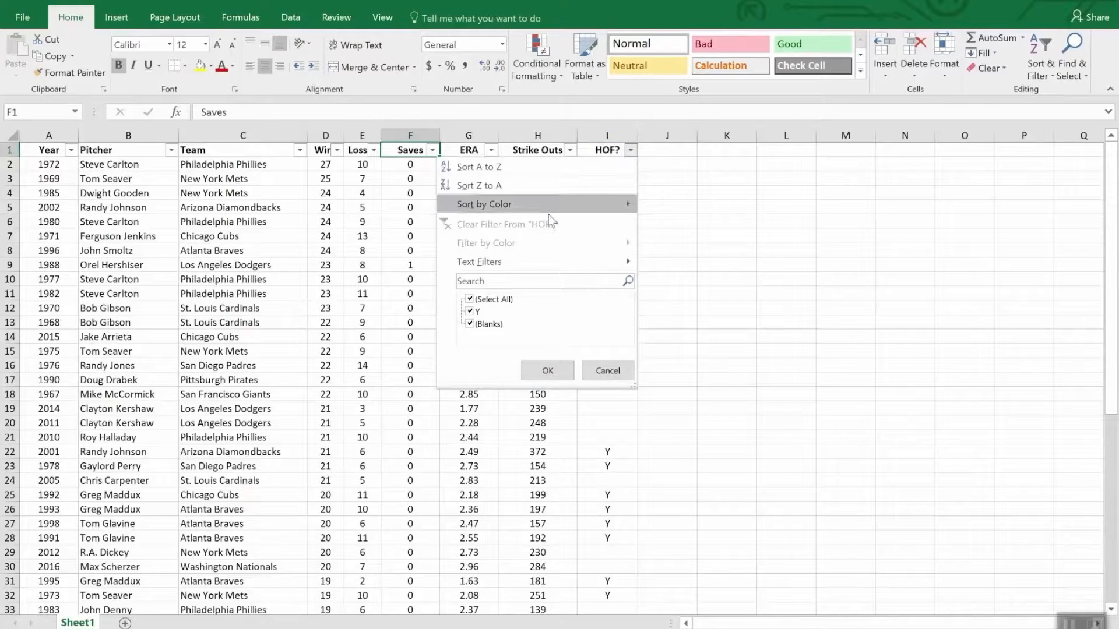
click(470, 301)
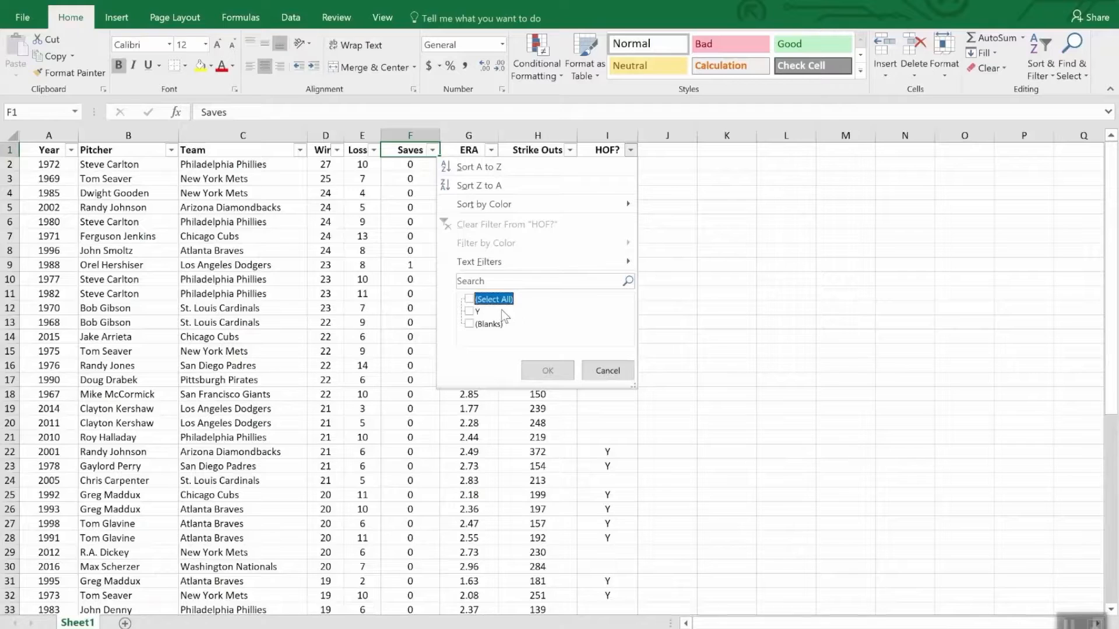
click(473, 312)
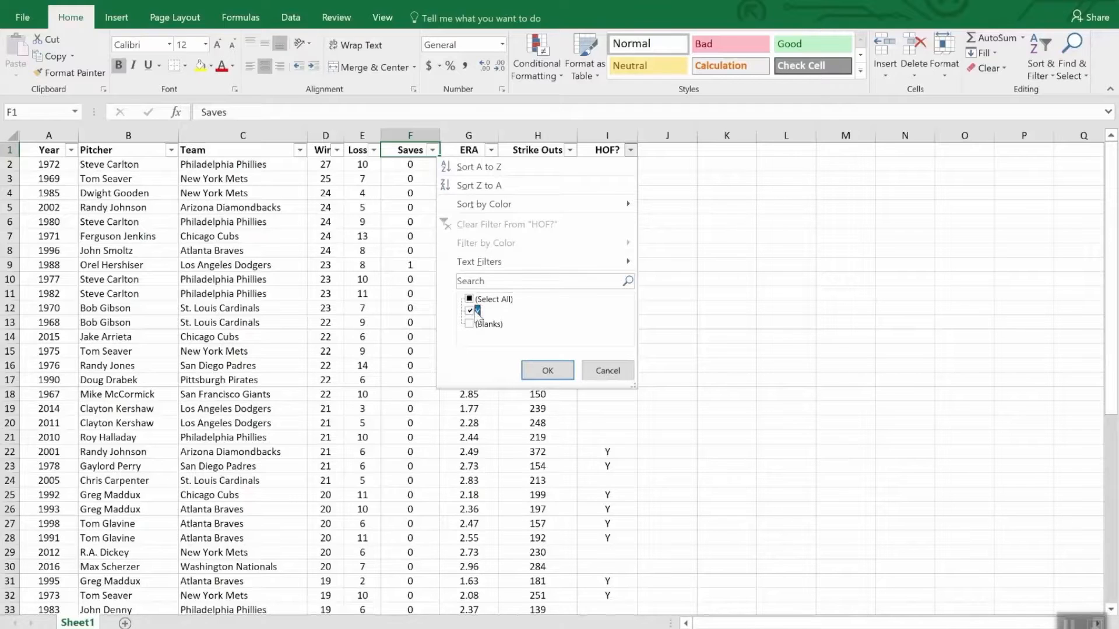
click(548, 371)
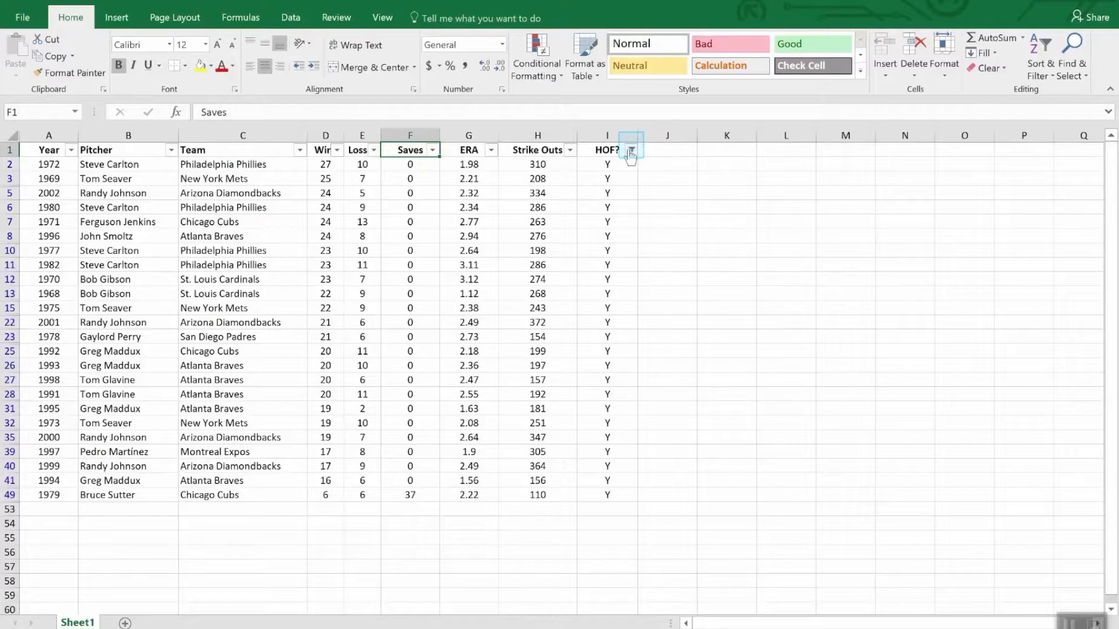
mouse_move(631, 156)
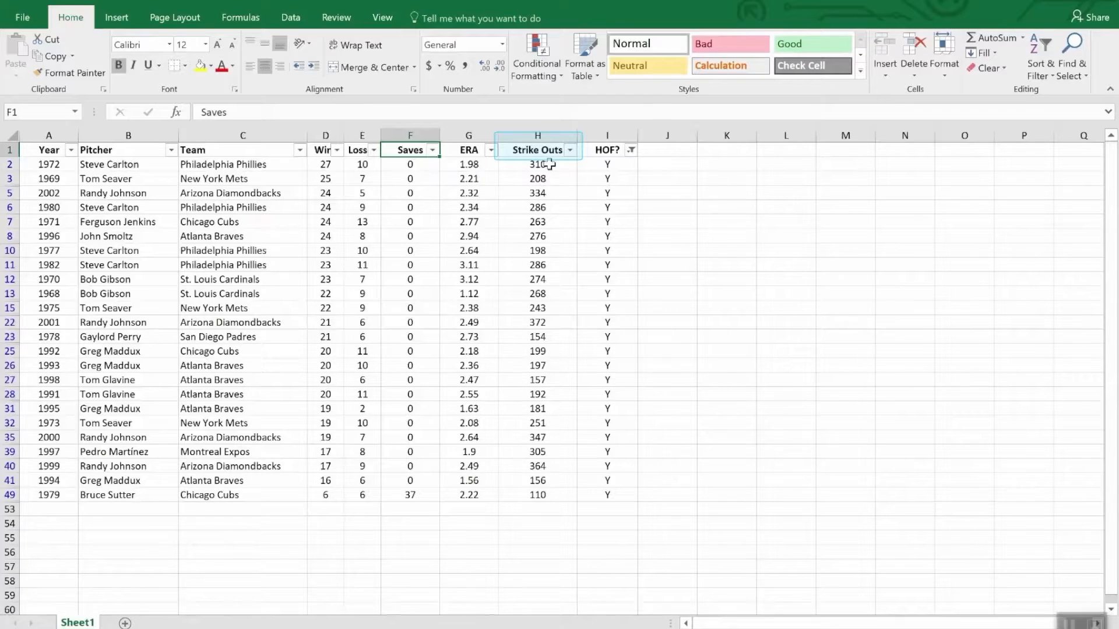
Sort the filtered table by Strike Outs, largest to smallest, and filter Wins to values less than 20
click(570, 151)
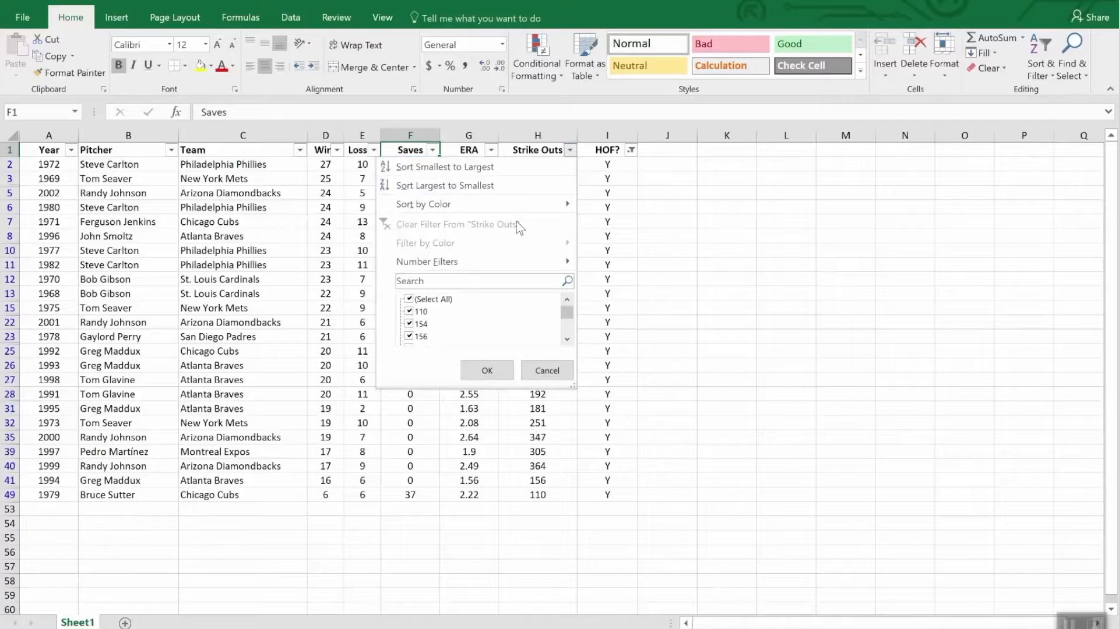
click(505, 188)
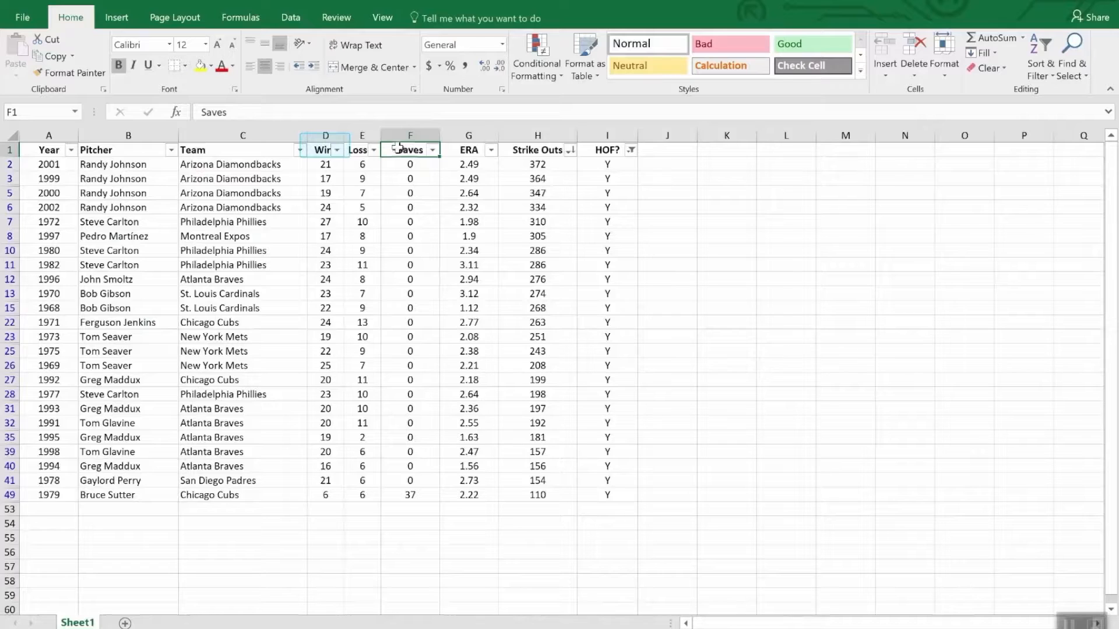
click(337, 150)
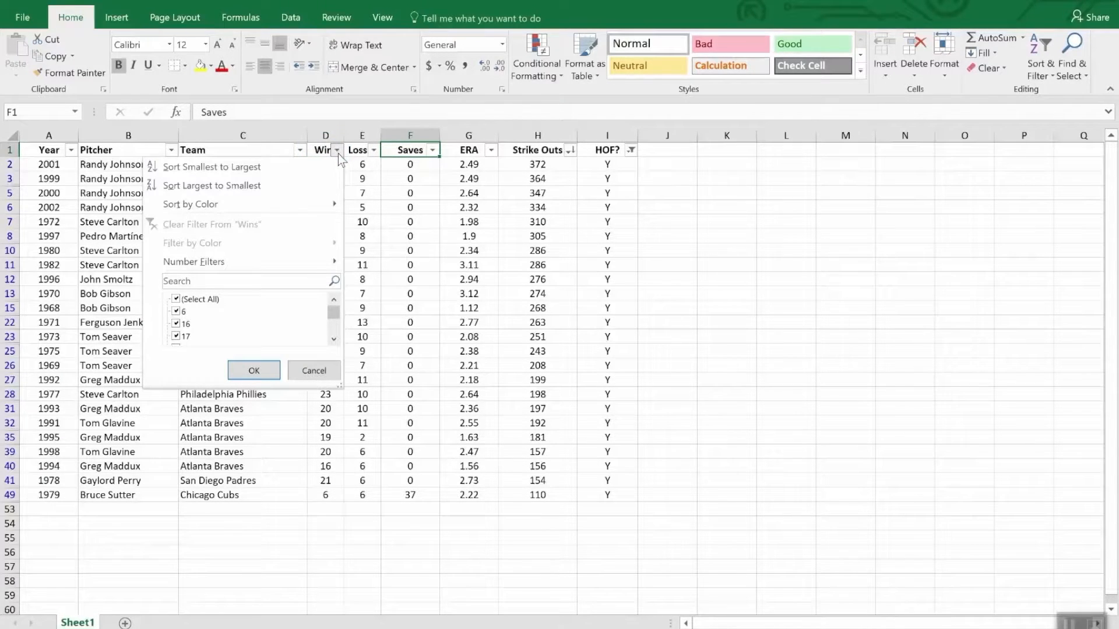
mouse_move(299, 261)
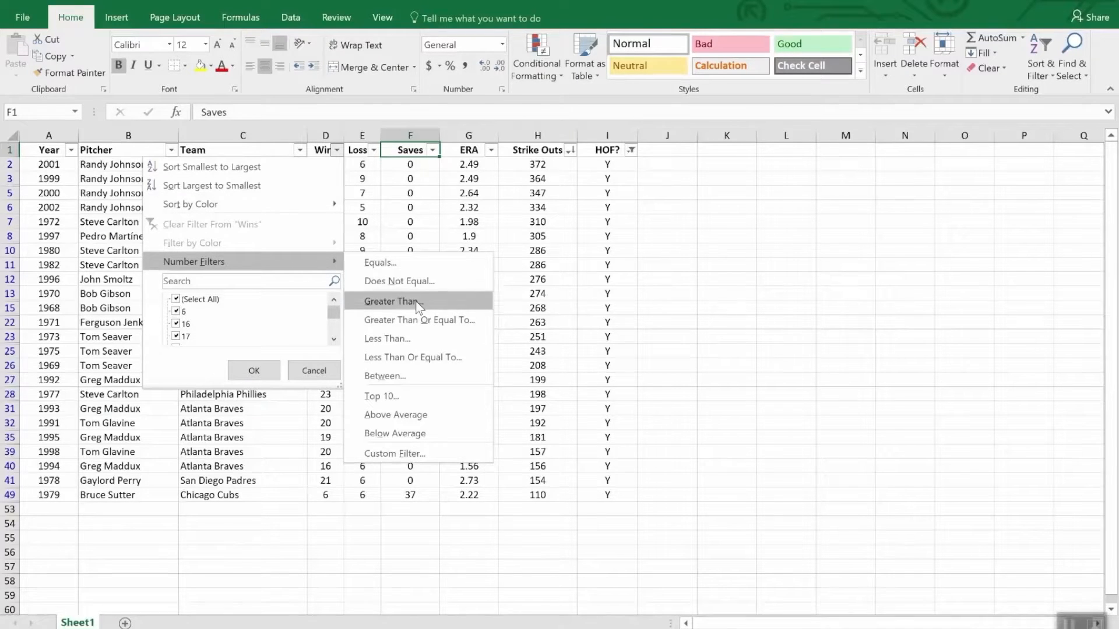
click(419, 344)
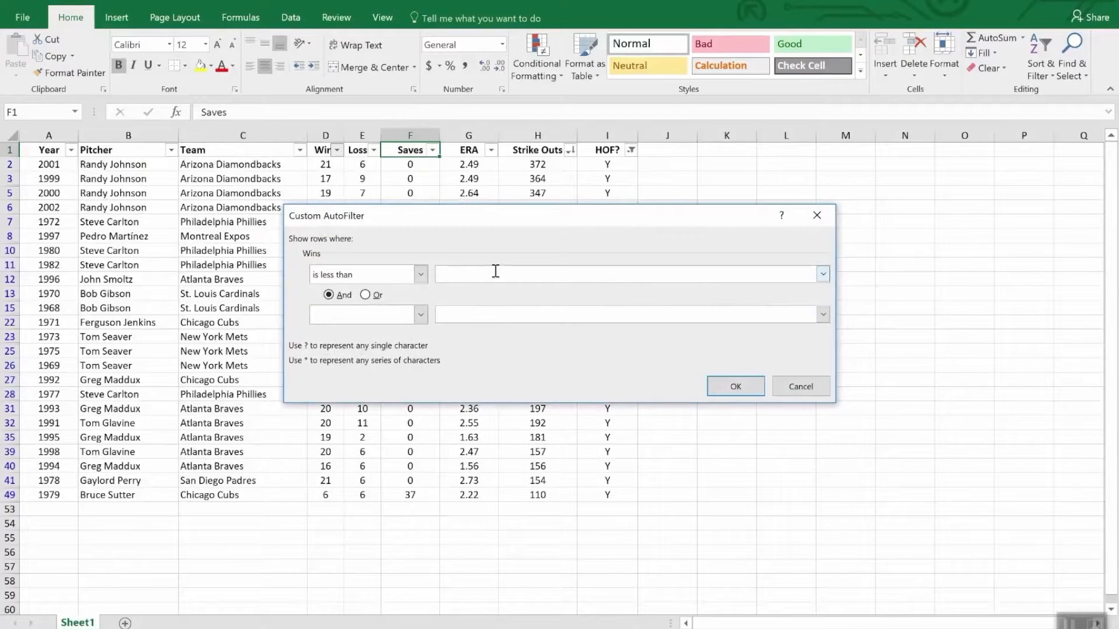
text(20)
click(719, 386)
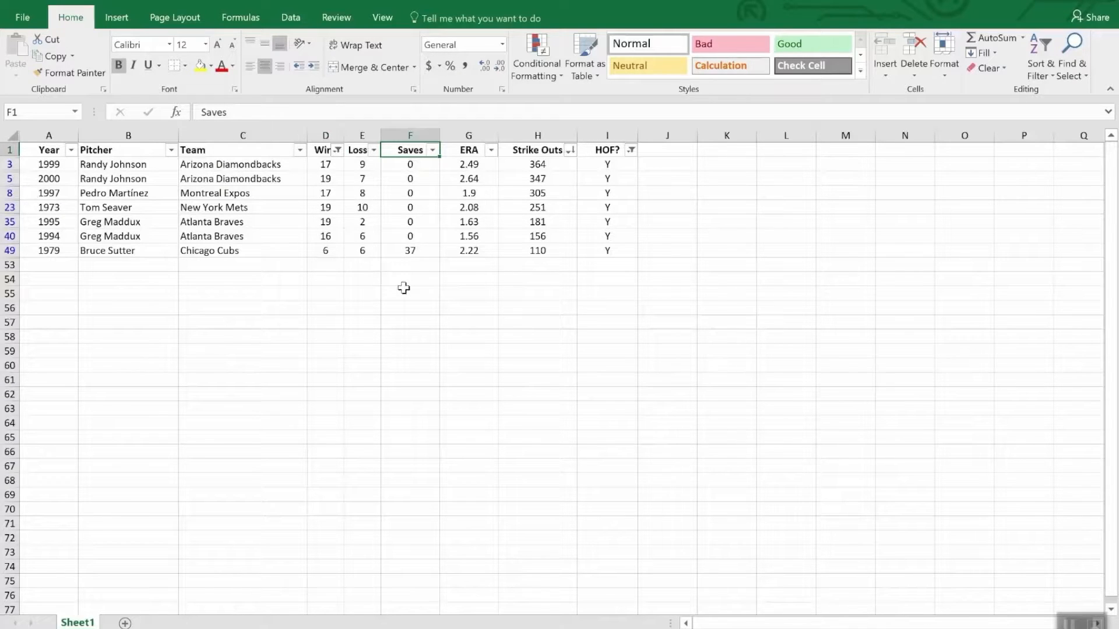
Add an AutoSum subtotal of the Strike Outs column, H2:H52, in cell H53 below the filtered rows
click(532, 265)
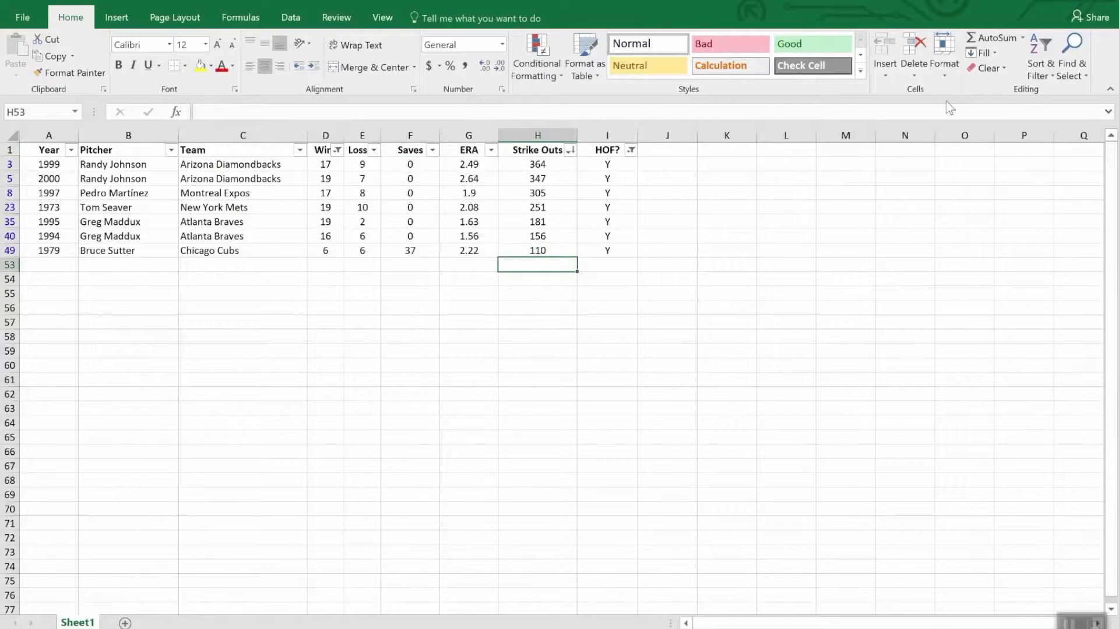
click(995, 38)
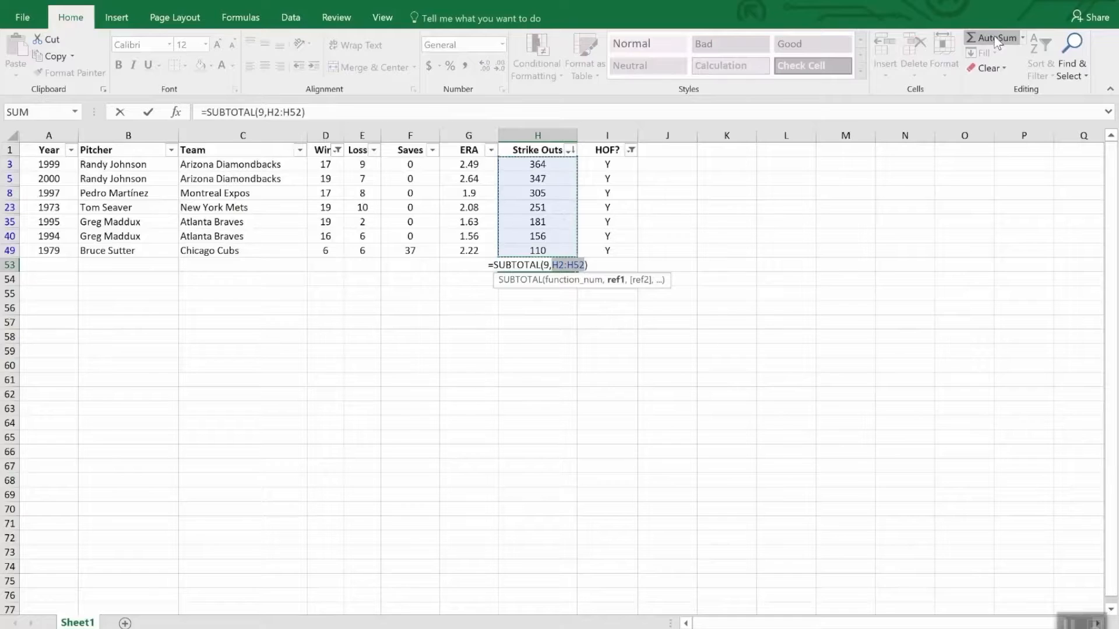
key(Return)
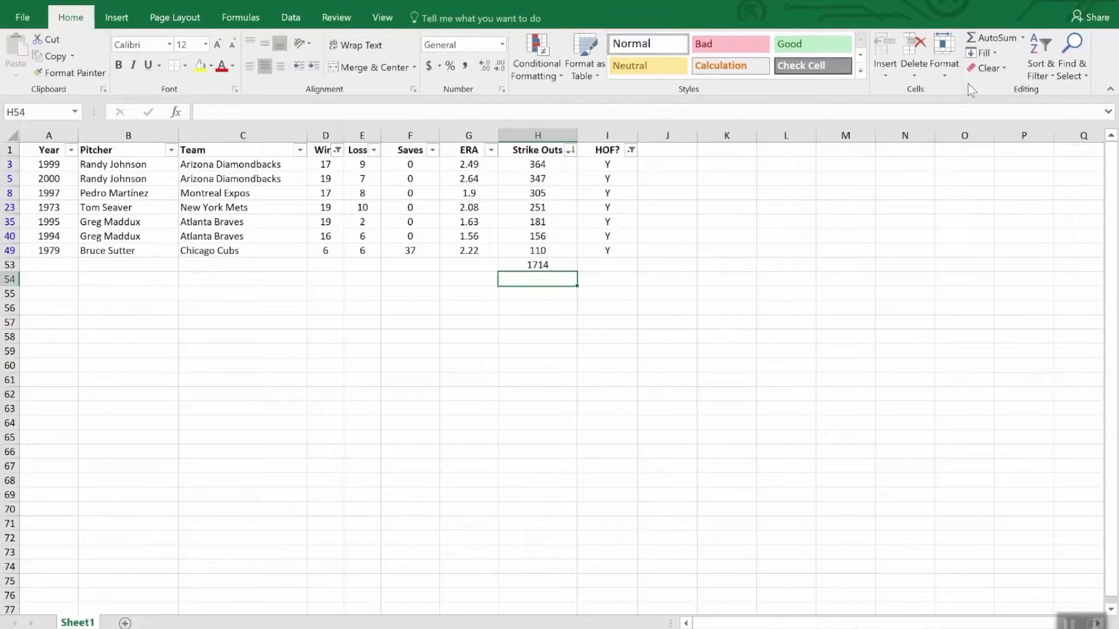
Clear the filters from the HOF? and Wins columns and check the Strike Outs total's formula in H53
click(631, 149)
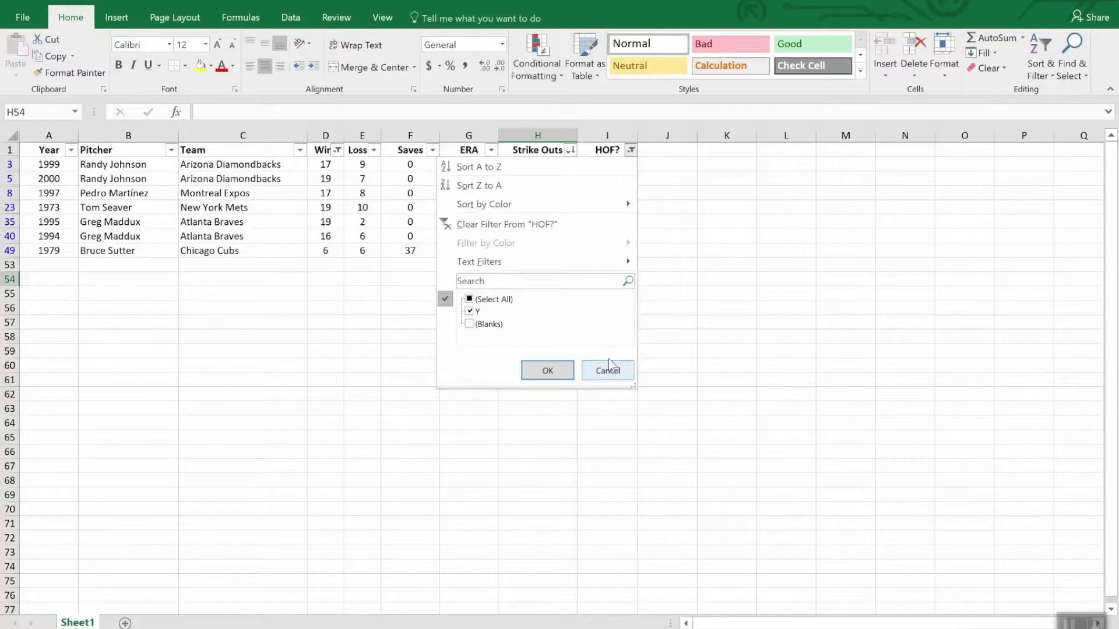
click(535, 222)
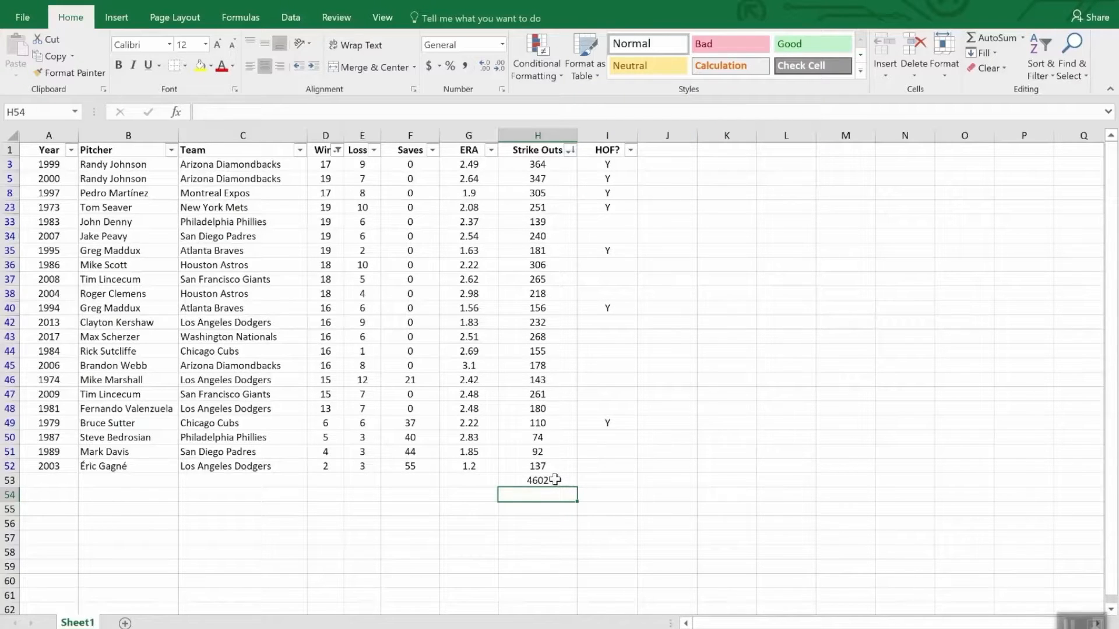
click(338, 150)
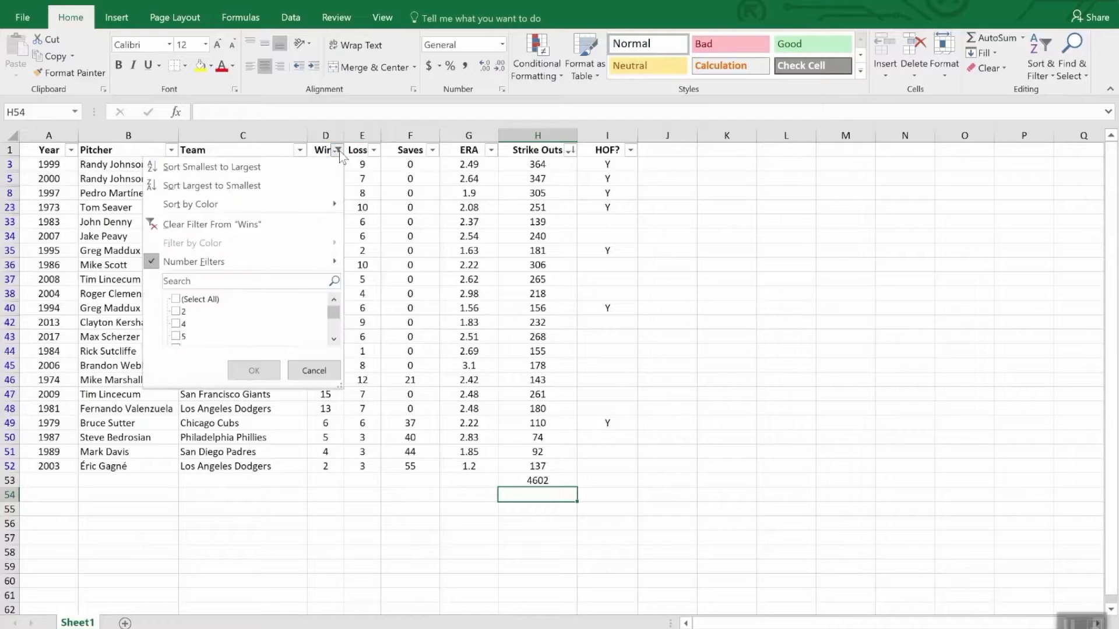
click(238, 226)
scroll(575, 420, down, 3)
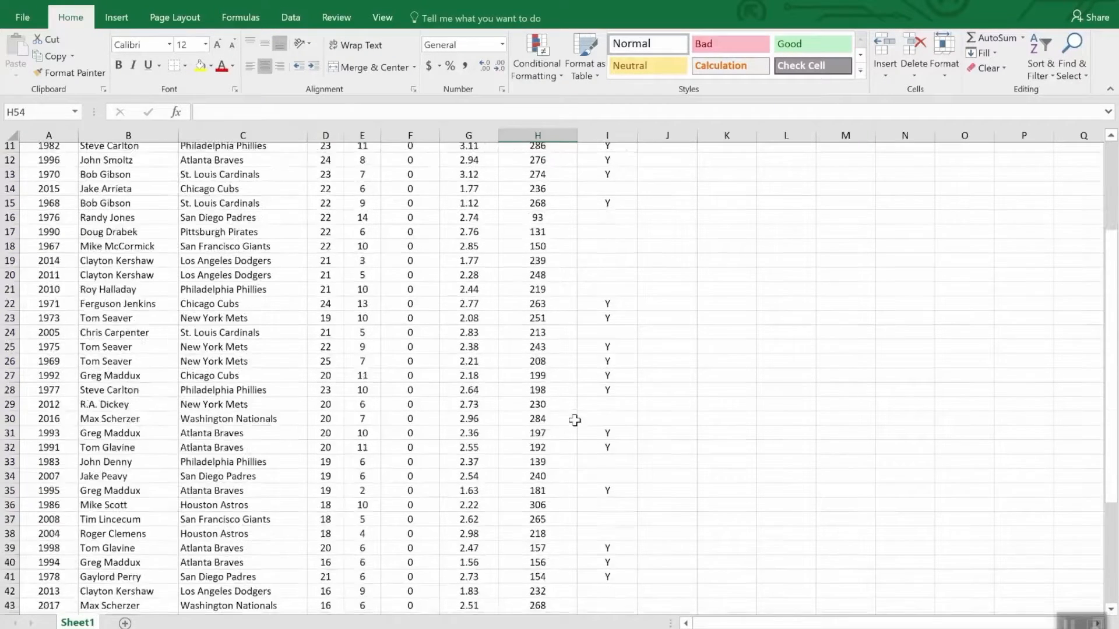
scroll(574, 420, down, 9)
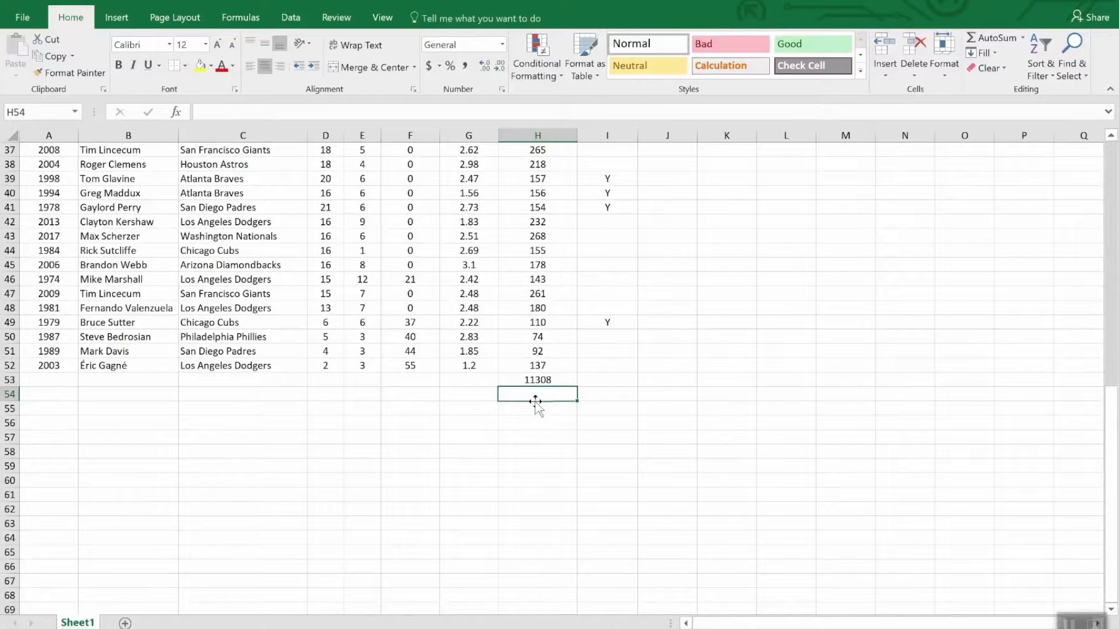
click(564, 380)
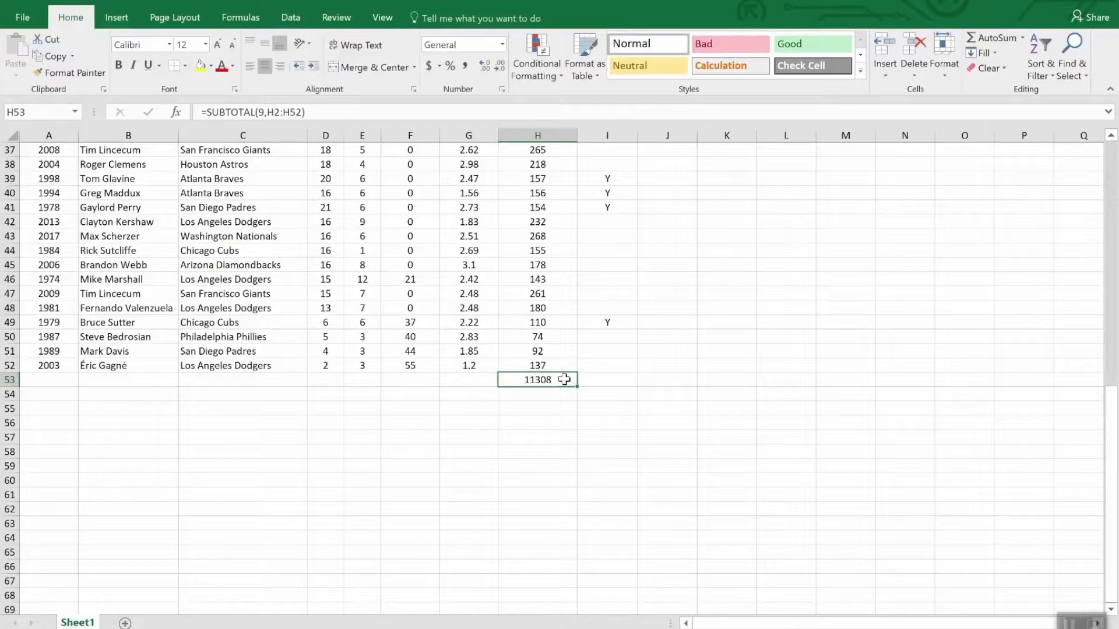
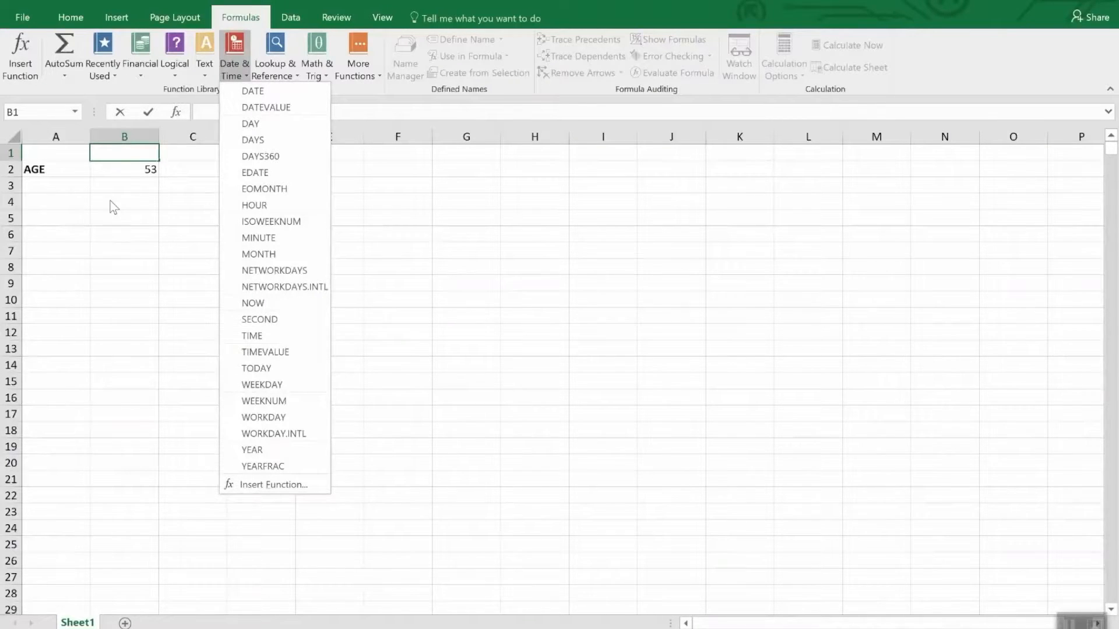
Examine the AGE formula in B2 and browse the available Date and Time number formats for the cell
click(114, 166)
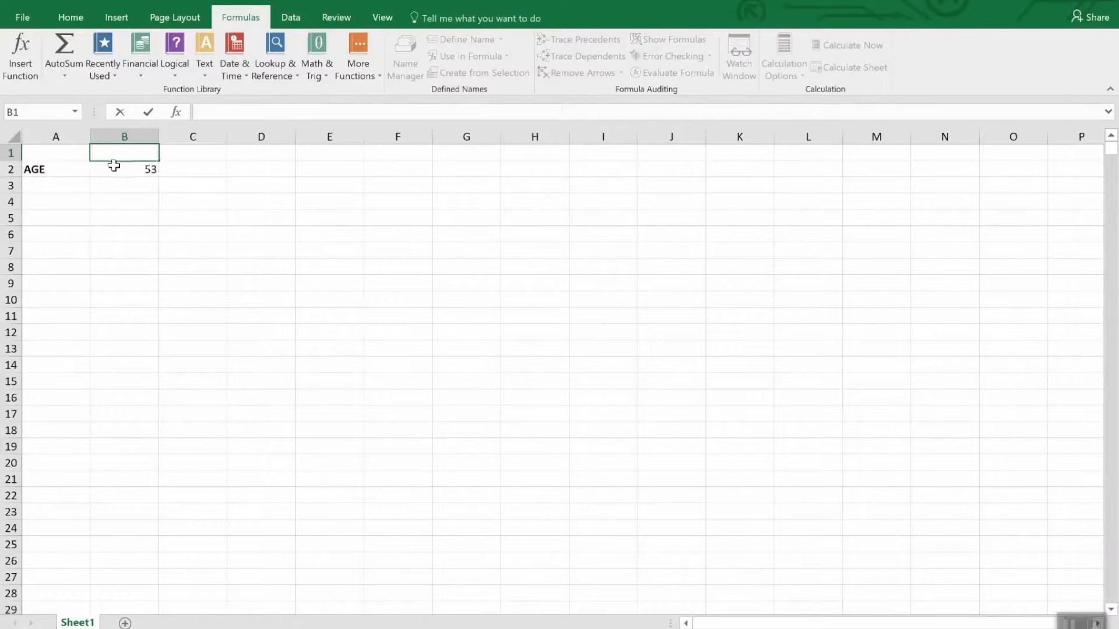
click(115, 169)
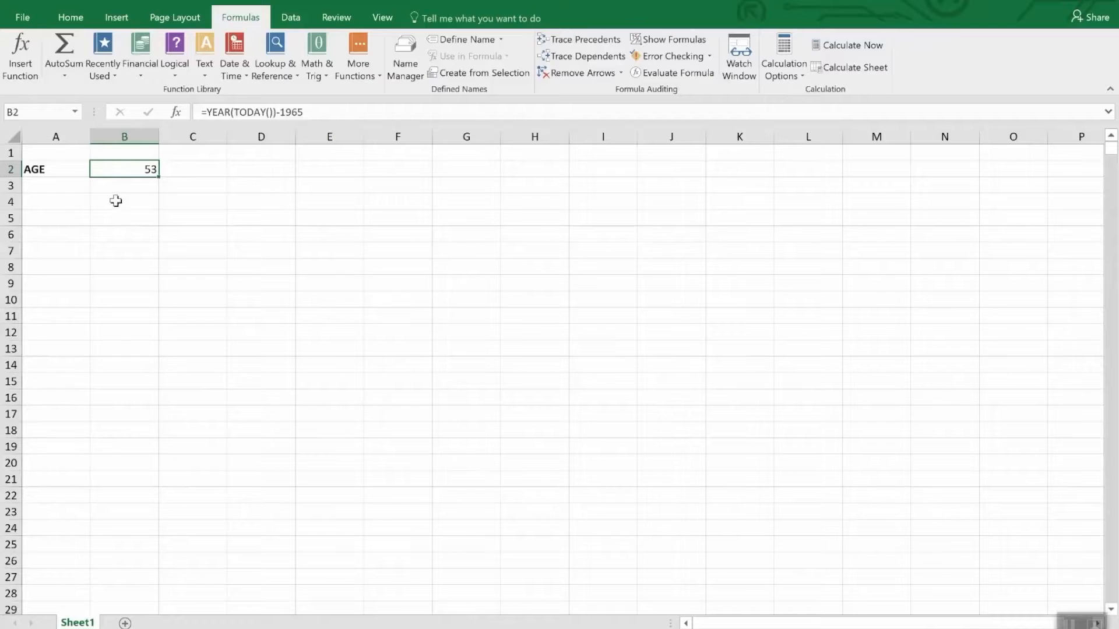
click(69, 22)
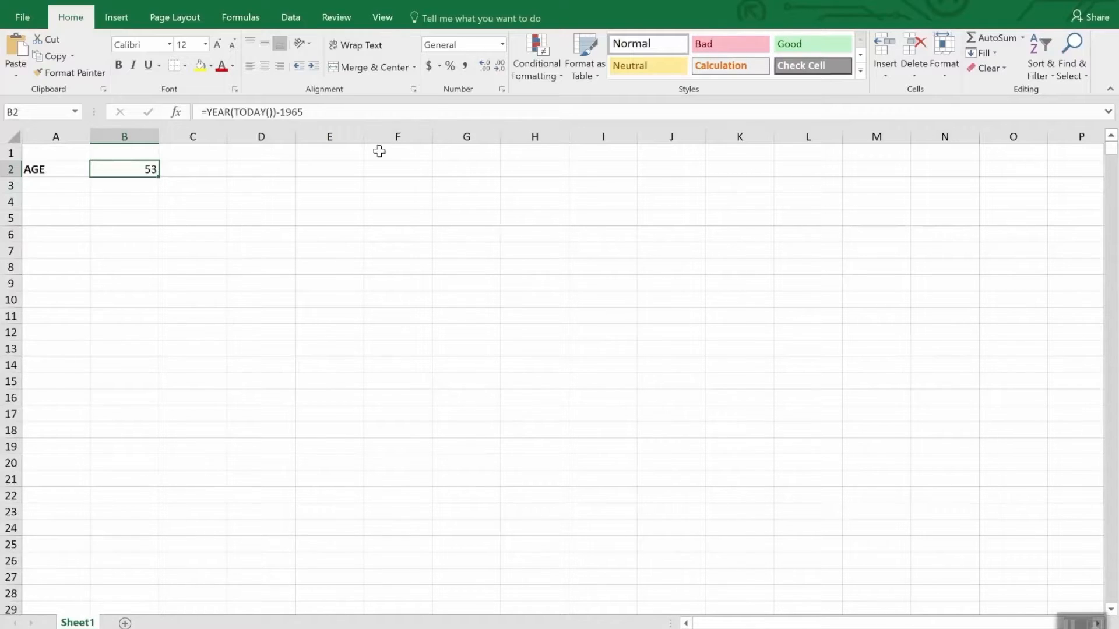
click(502, 45)
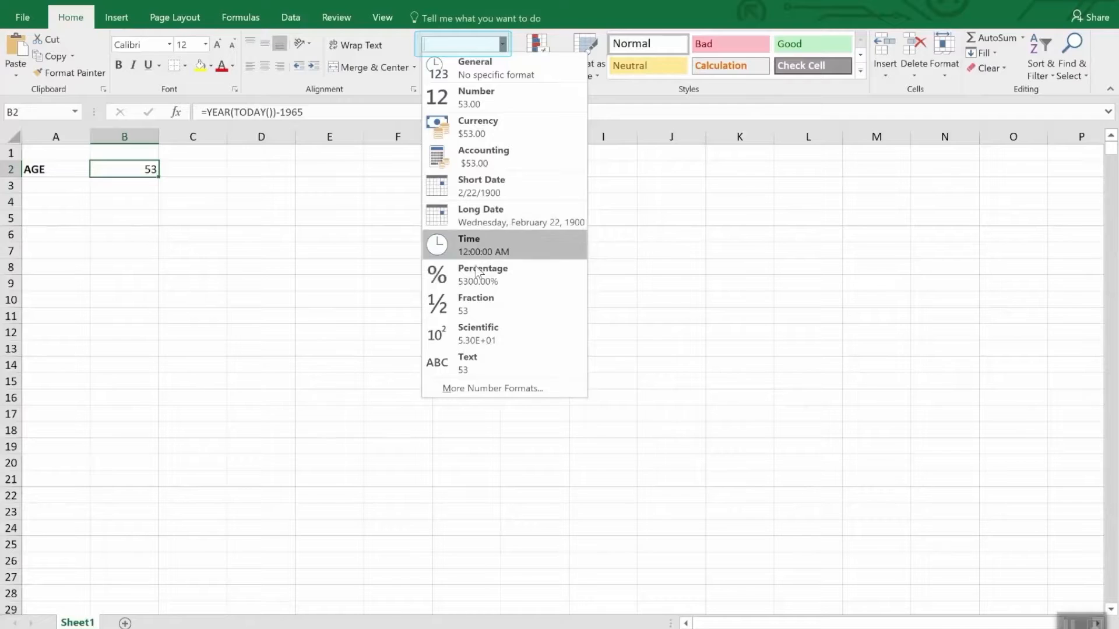
click(477, 389)
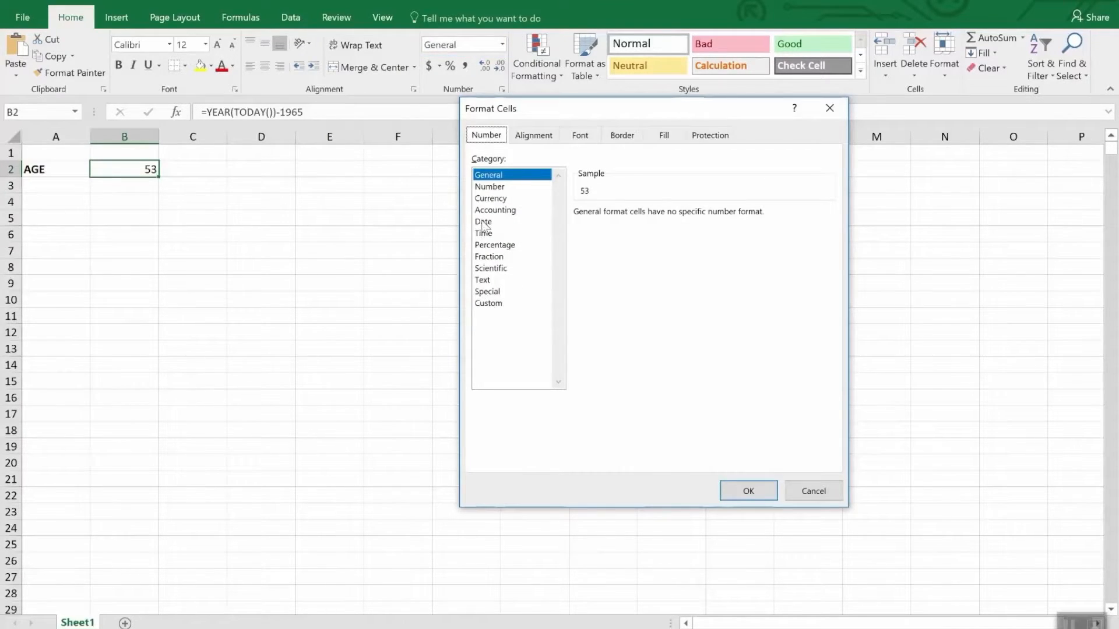
click(483, 222)
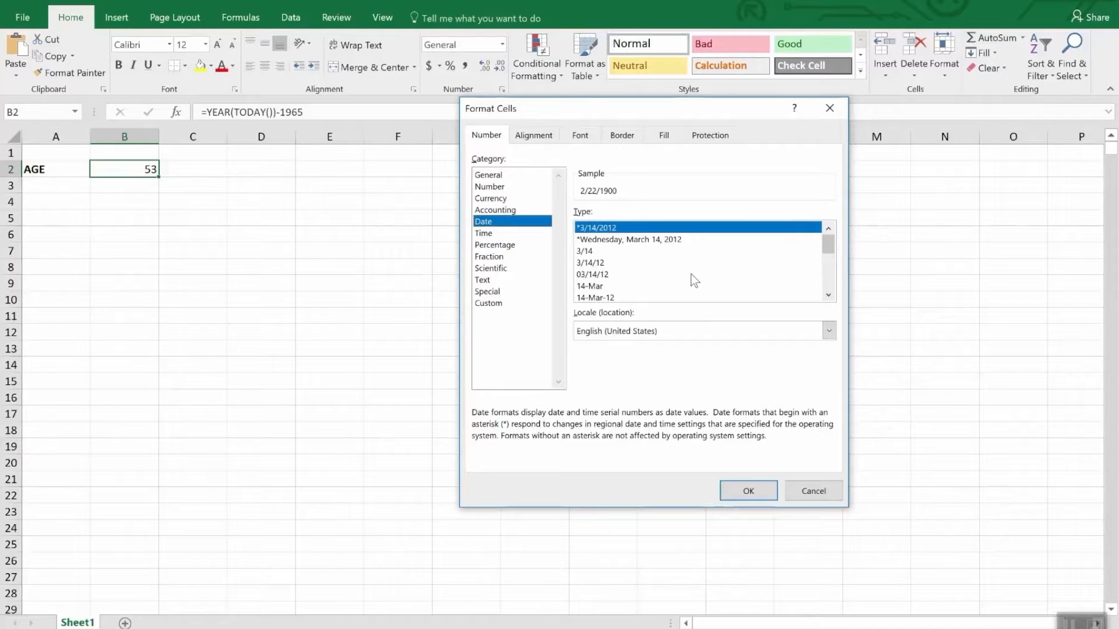
mouse_move(829, 243)
mouse_down()
mouse_move(842, 285)
mouse_move(835, 260)
mouse_up()
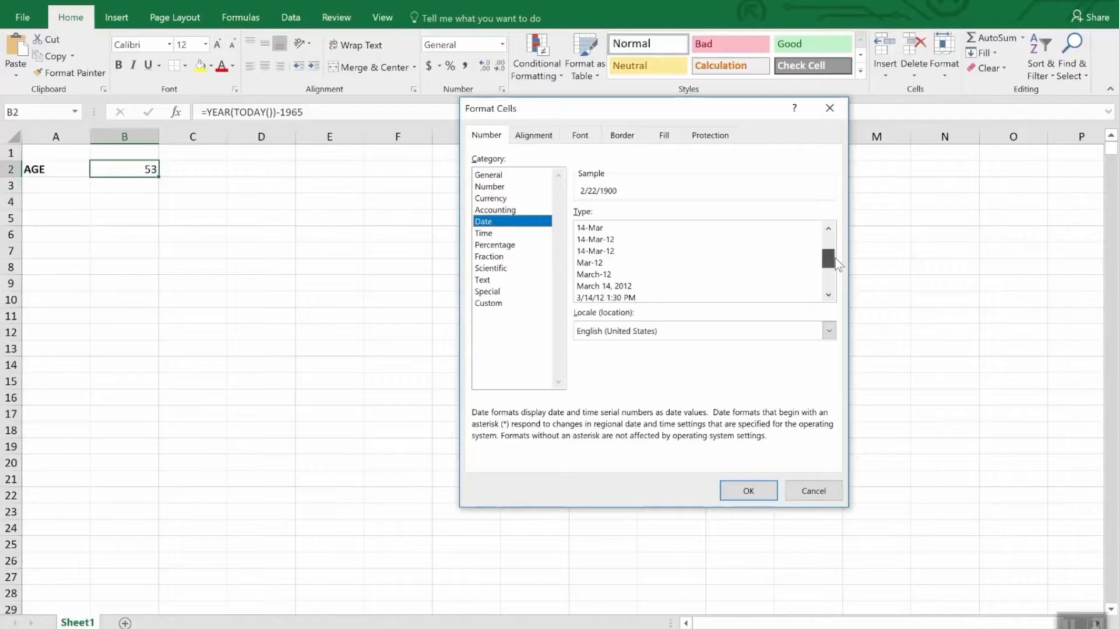
drag(836, 261, 837, 273)
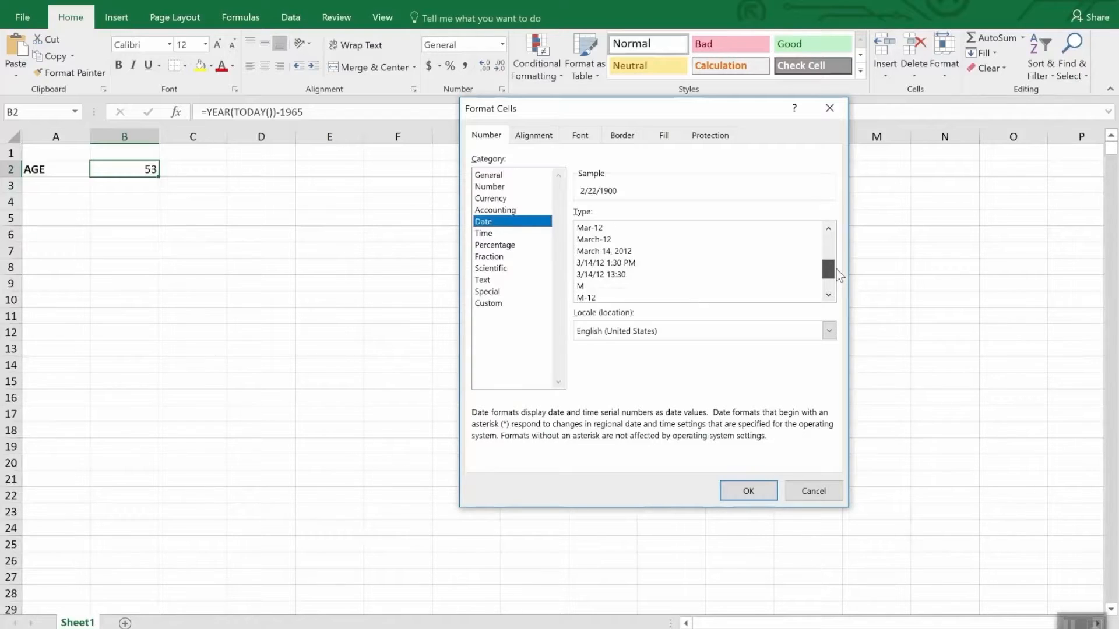
click(491, 234)
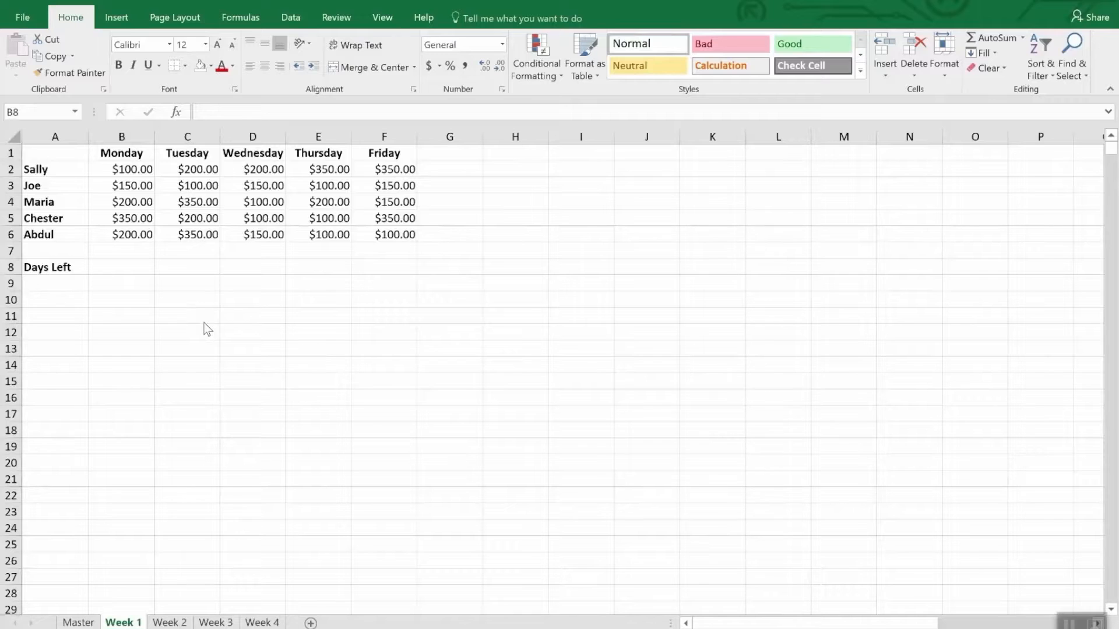
Replace the Monday heading in B1 of the Week 1 sheet with the date 4/2/2018
click(133, 154)
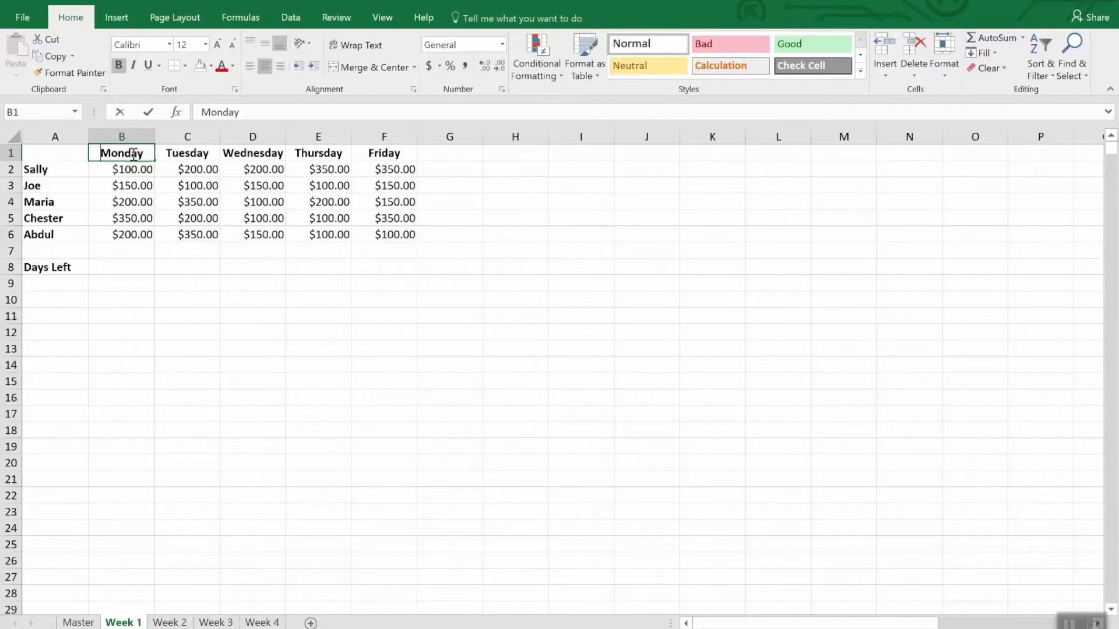
text(4/2/)
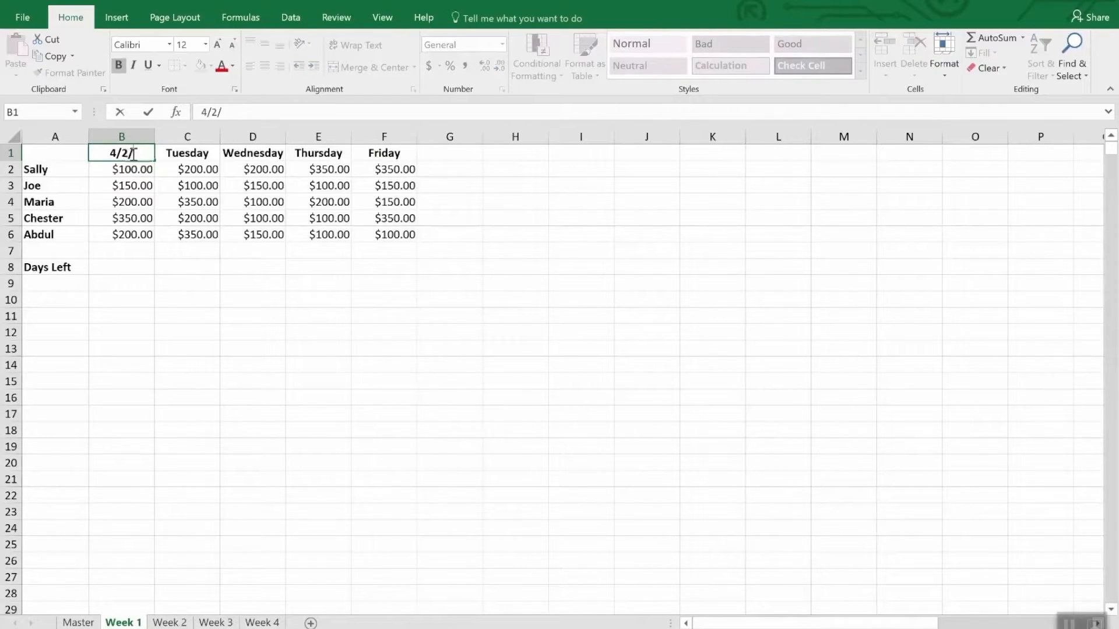
text(2018)
key(Return)
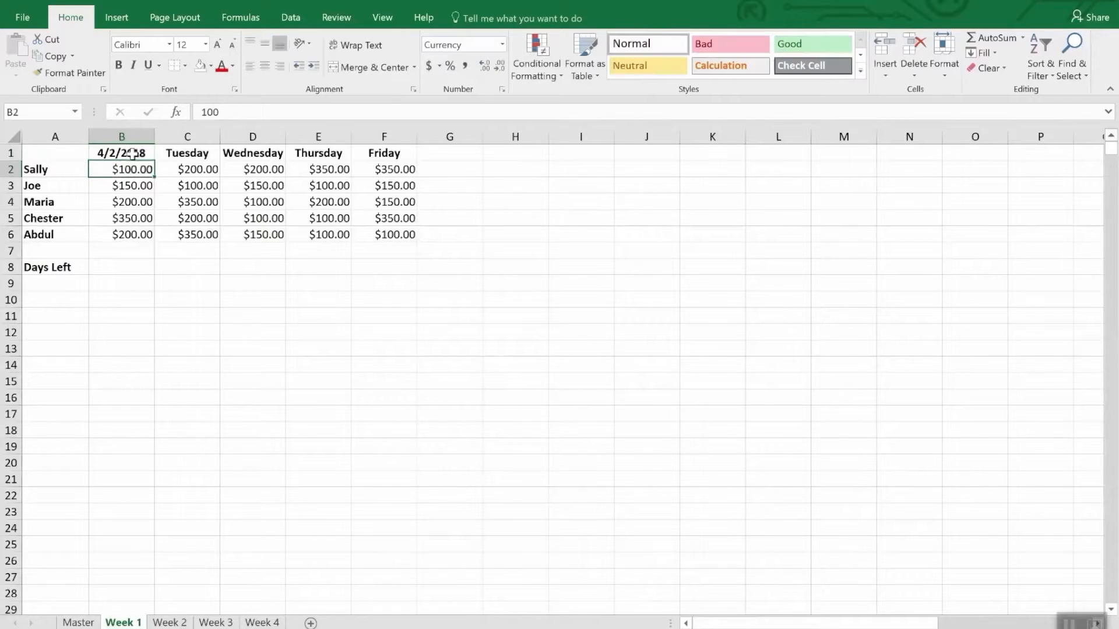
Replace the Tuesday heading in C1 with the formula =B1+1 to produce the following day's date
key(Up)
key(Right)
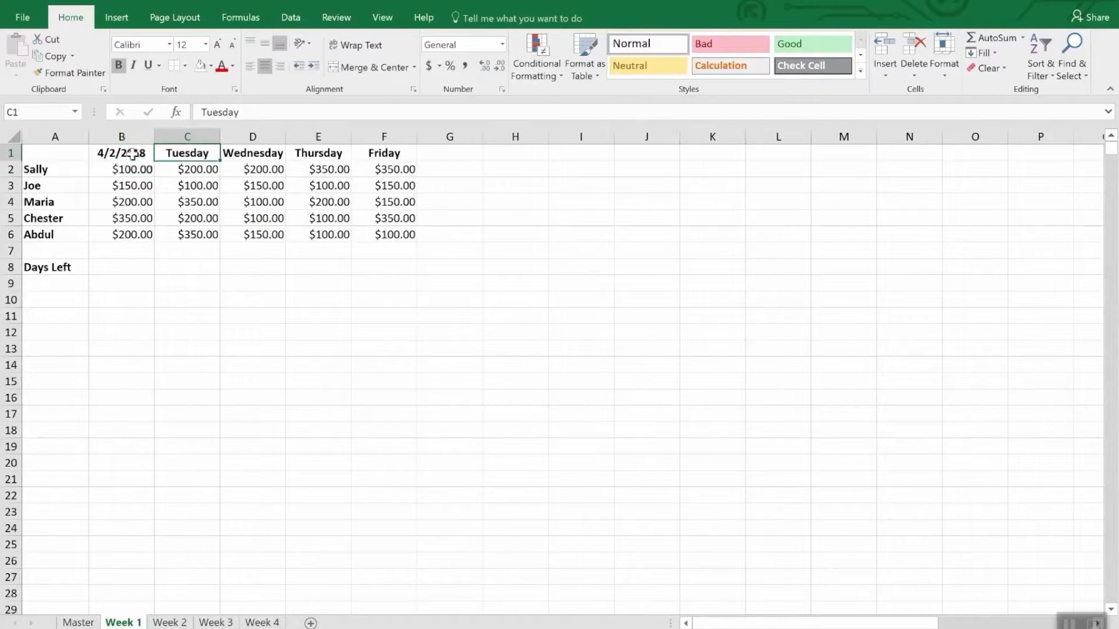
text(=b)
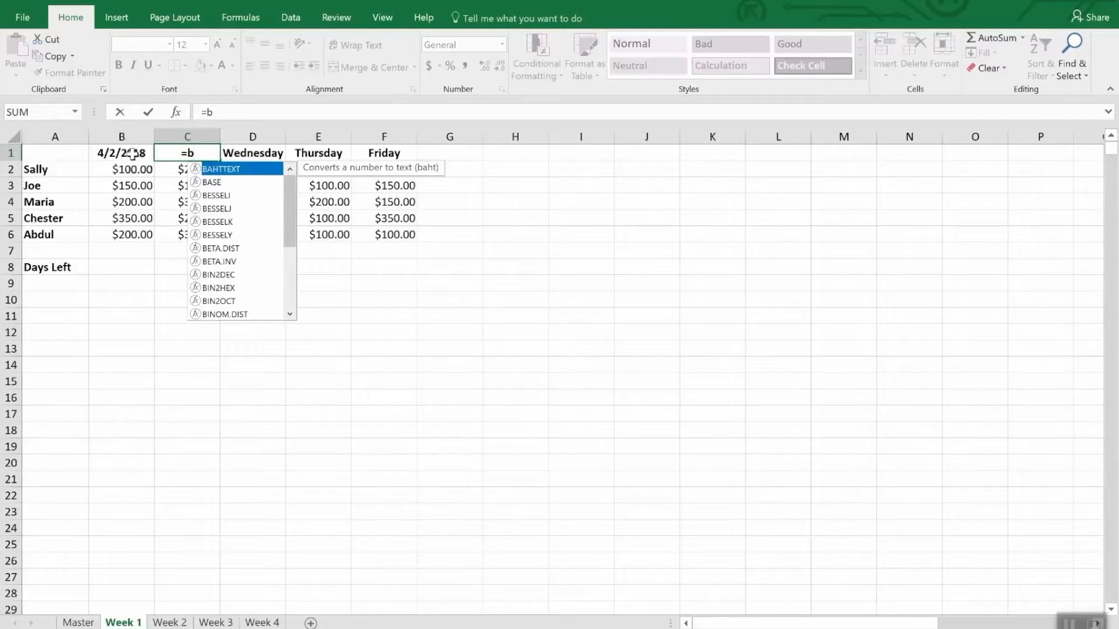
text(2)
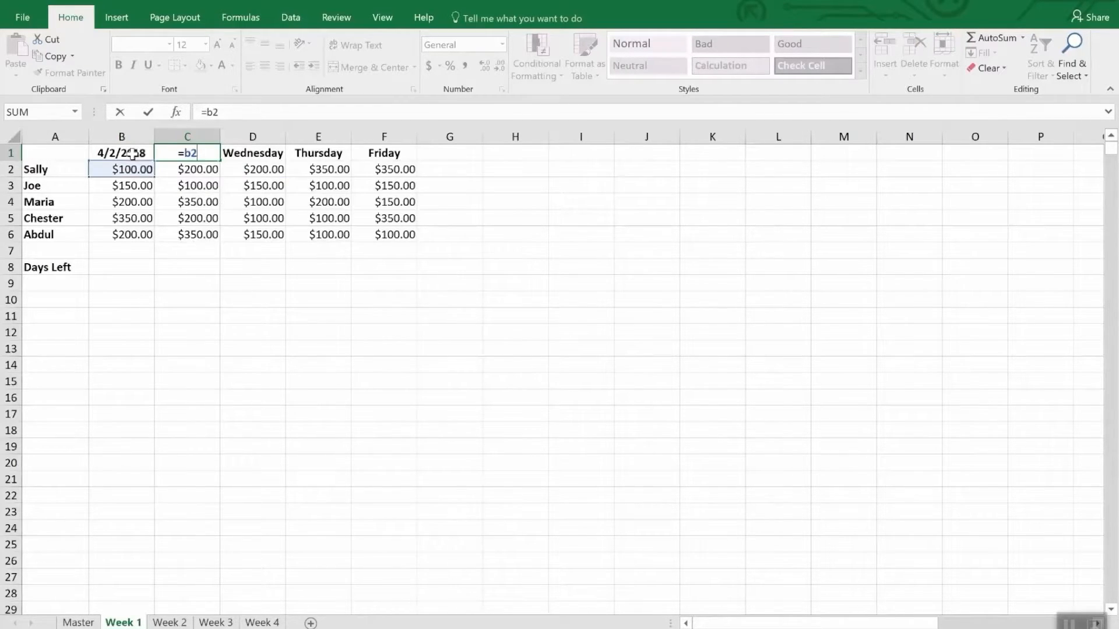
key(BackSpace)
text(1)
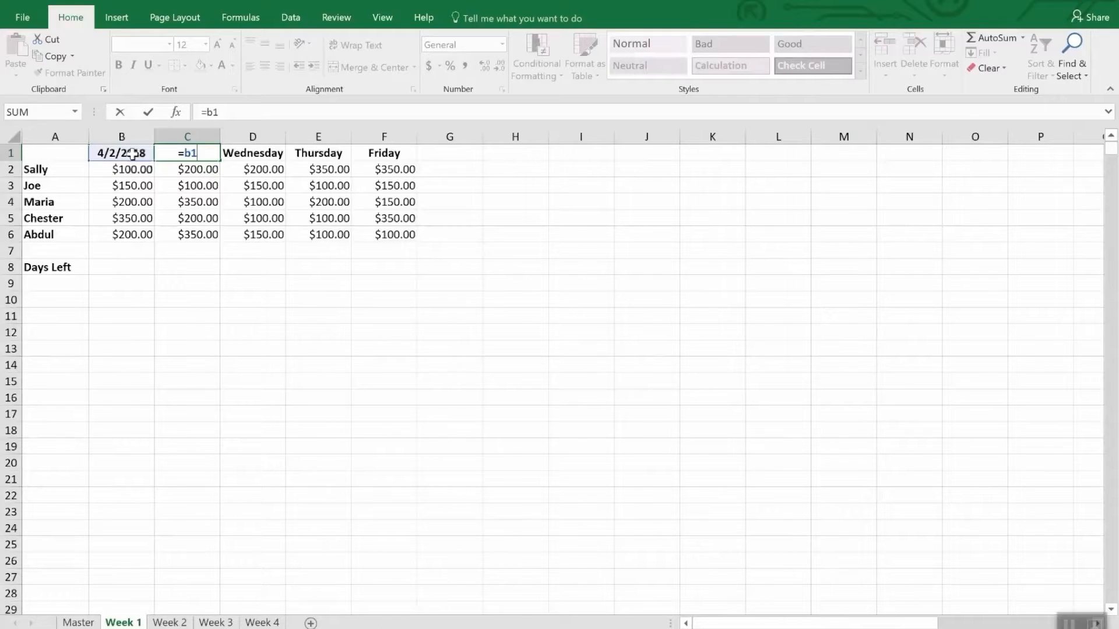
text(+1)
key(Return)
key(Up)
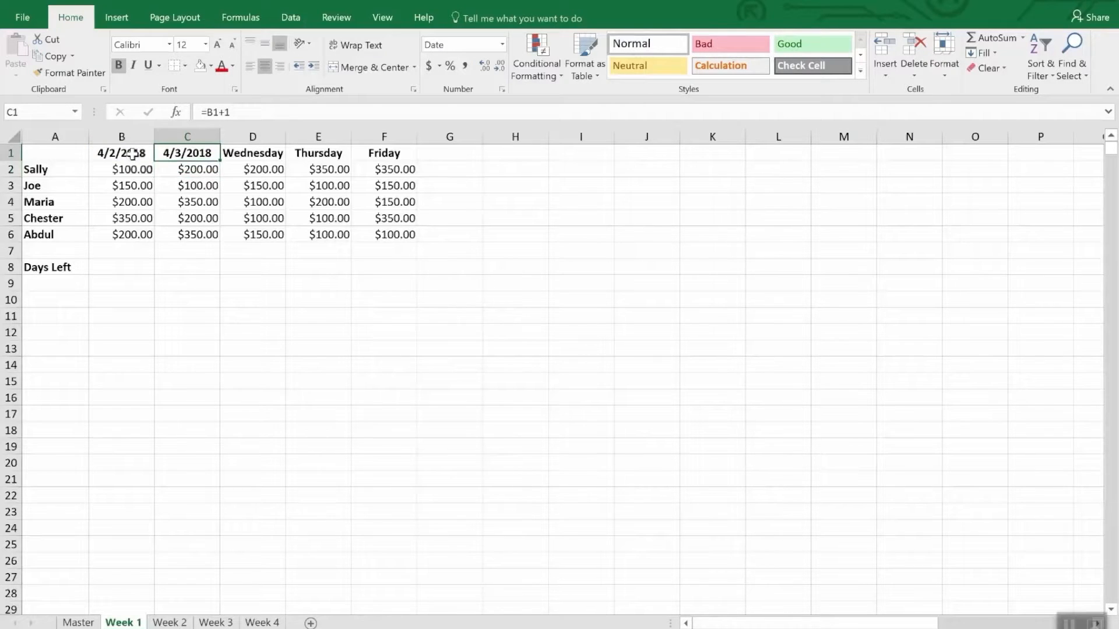
Copy the date formula from C1 into D1, E1 and F1, replacing the Wednesday to Friday headings
key(ctrl+c)
key(Right)
key(ctrl+v)
key(Right)
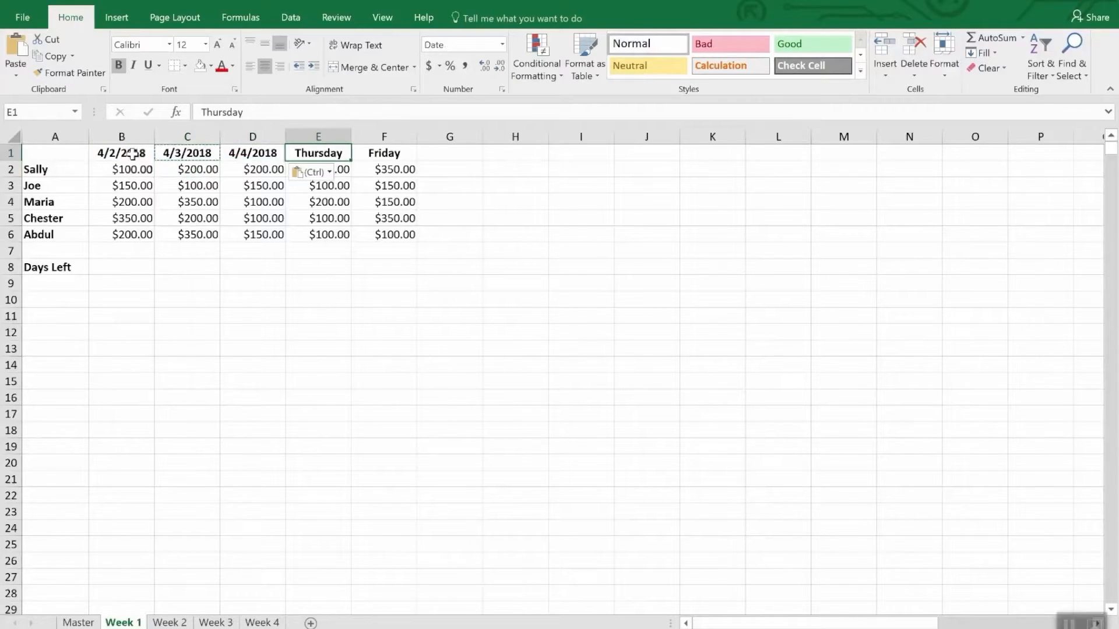
key(ctrl+v)
key(Right)
key(ctrl+v)
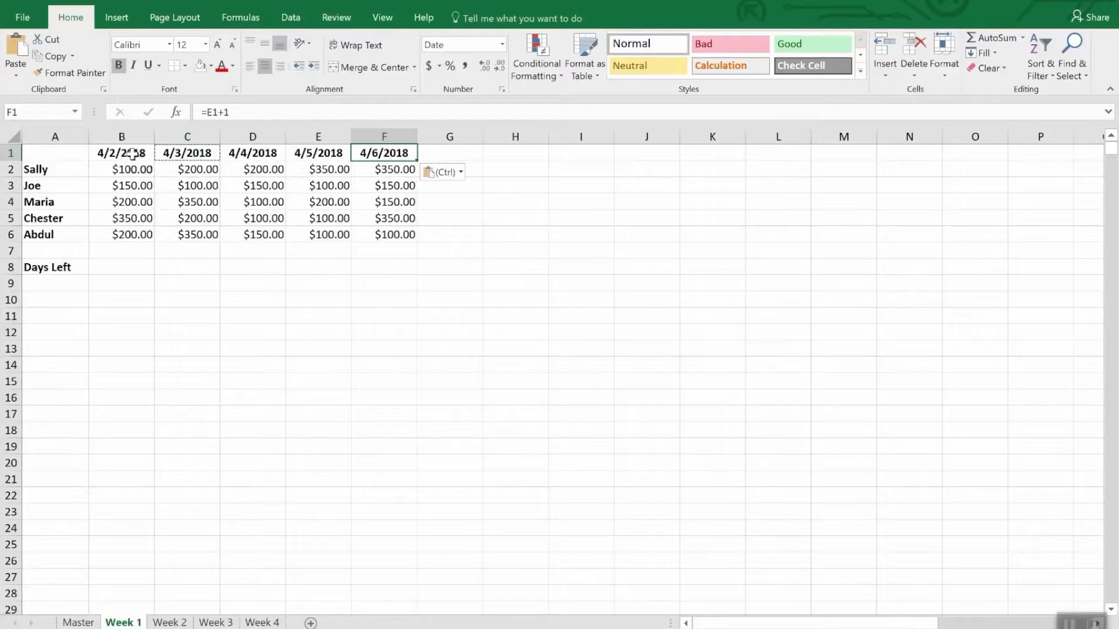
Paste the copied date formula over the weekday headings in B1:F1 of the Week 2 sheet
drag(99, 153, 379, 152)
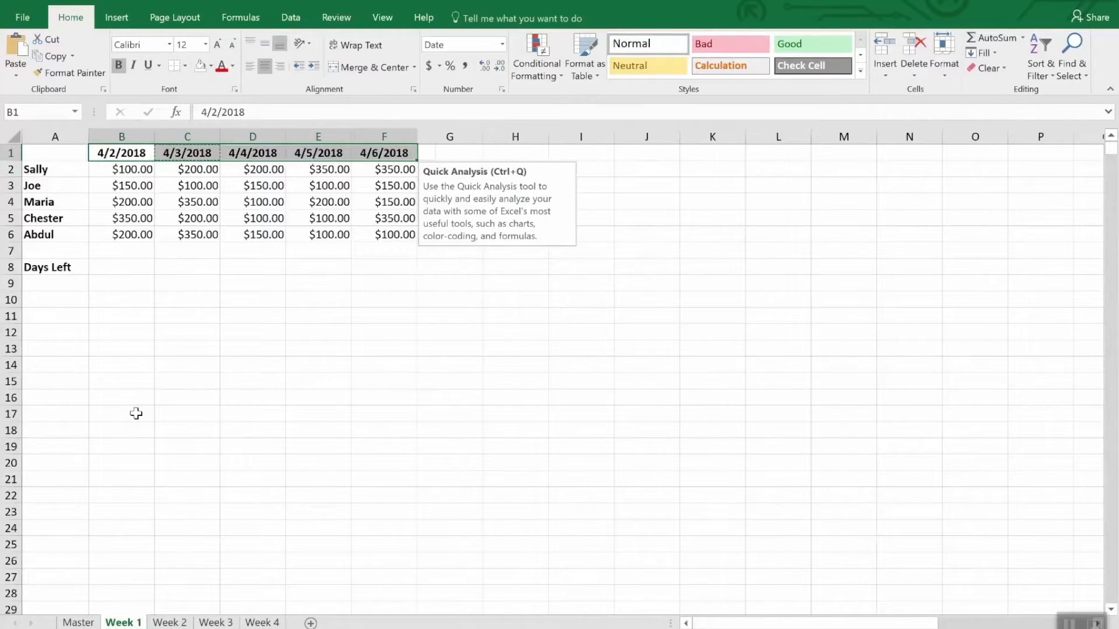
click(169, 622)
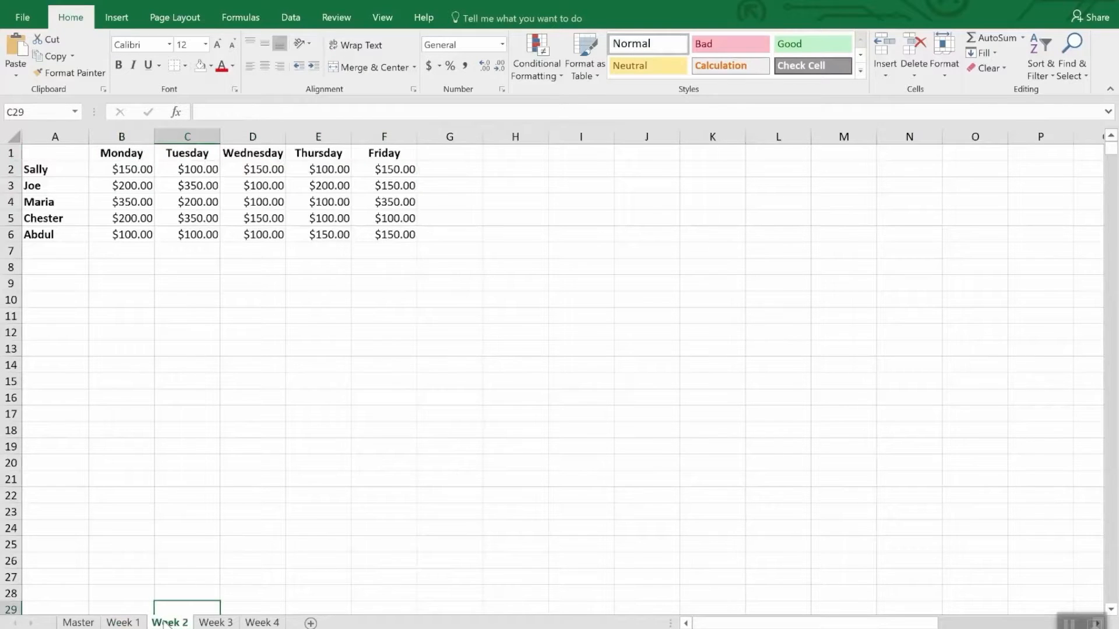
drag(111, 153, 369, 154)
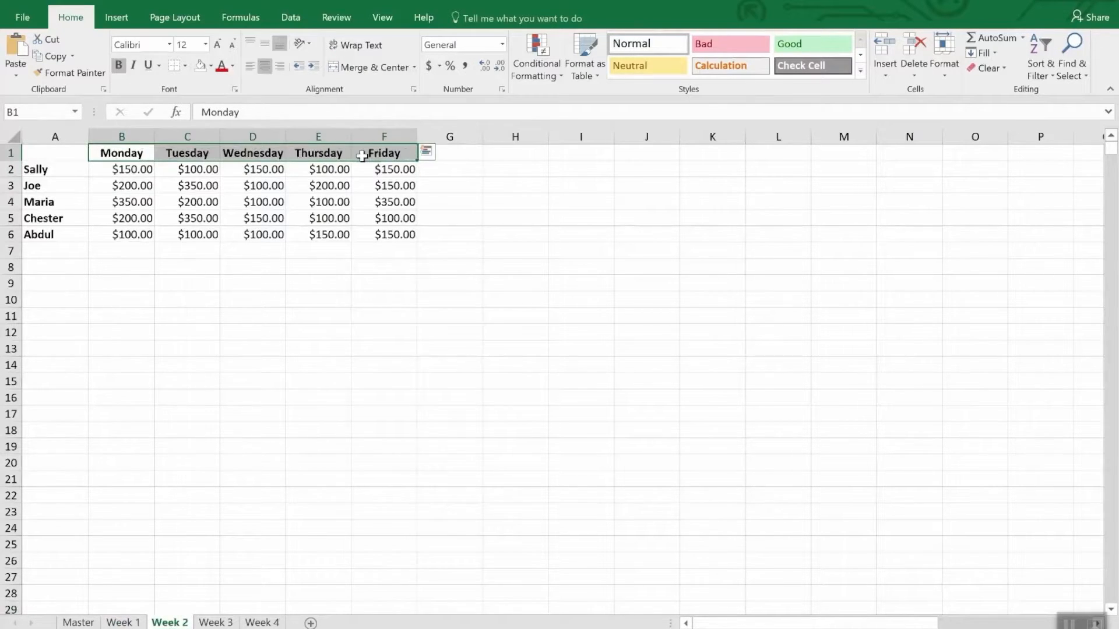
key(ctrl+v)
Set the first date heading, B1, on the Week 2 sheet to 4/9/2018
click(123, 154)
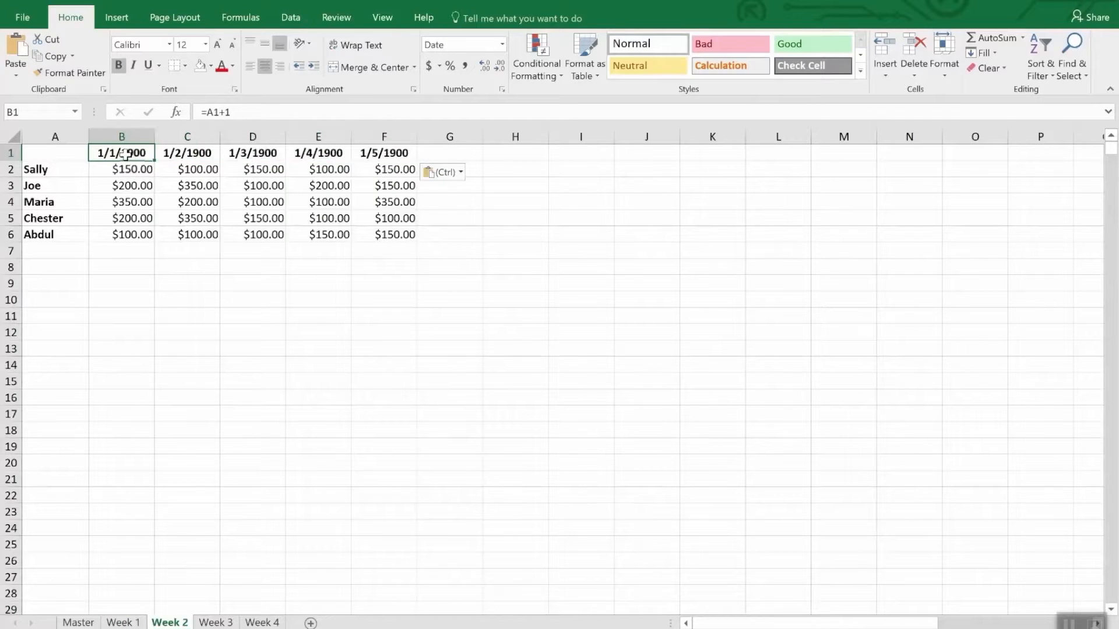
text(4/)
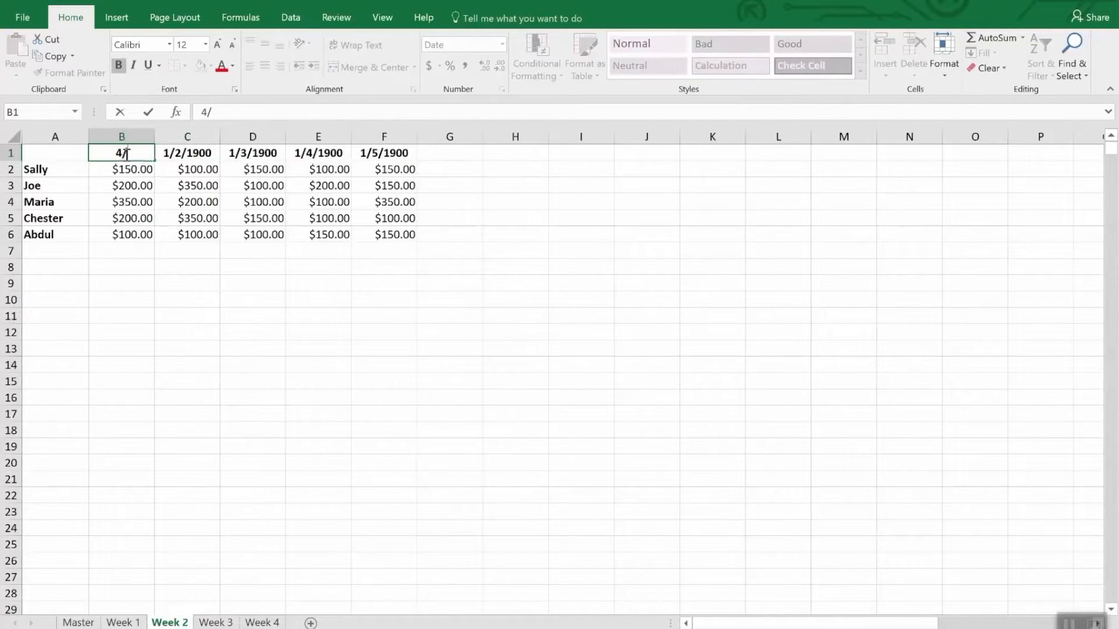
text(9/20)
text(18)
key(Return)
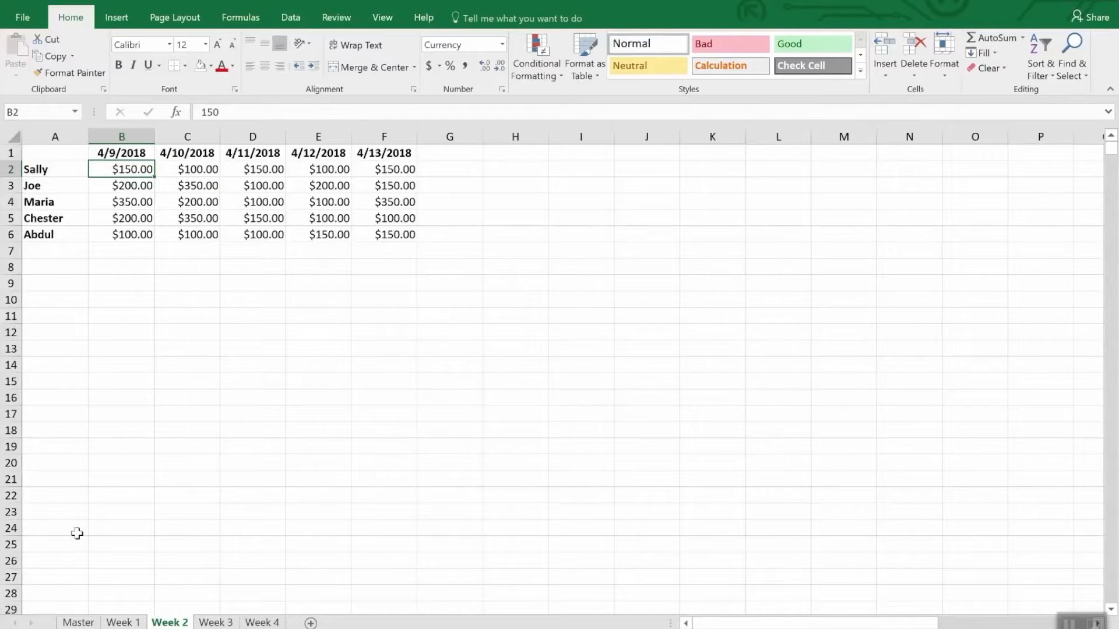
Enter the formula =DATE(2018,4,30)-TODAY() in B8 beside Days Left on the Week 1 sheet
click(118, 622)
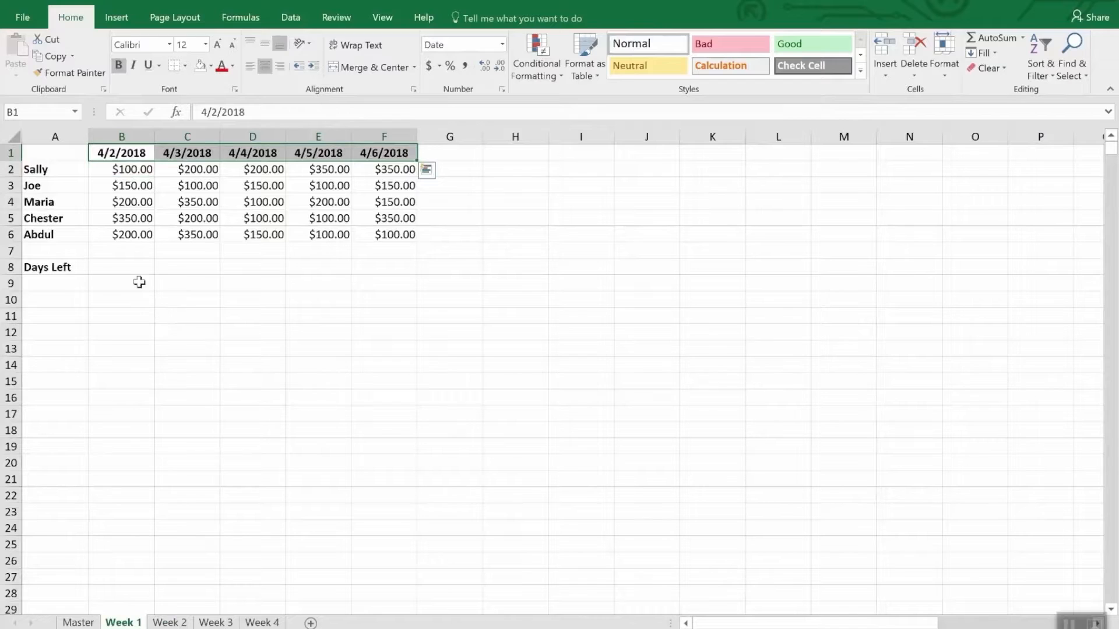
click(119, 268)
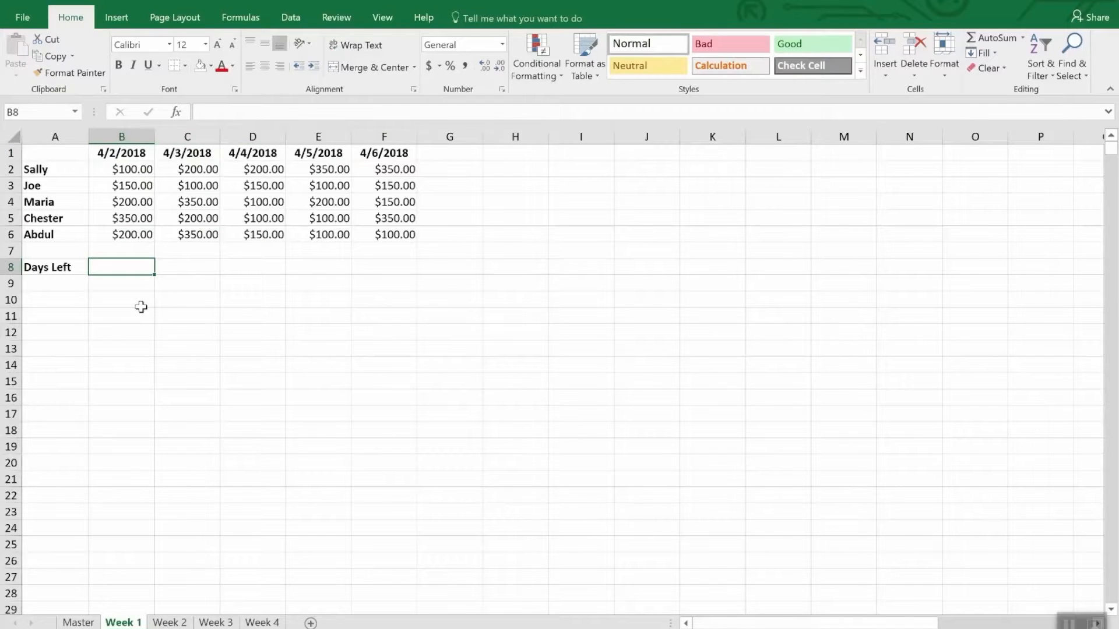
text(=)
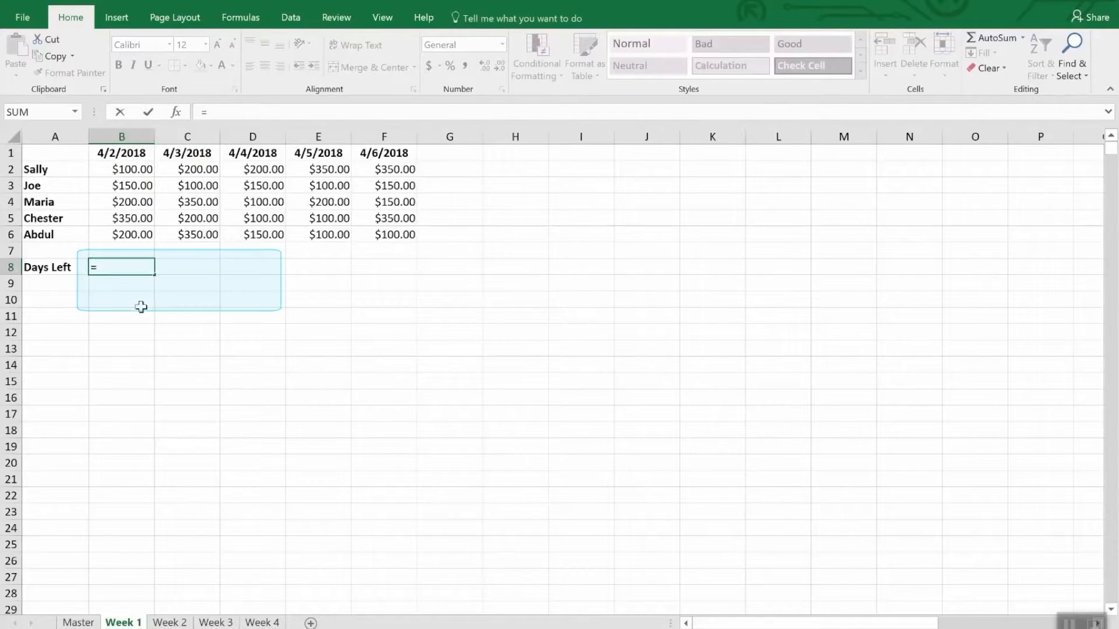
text(Dat)
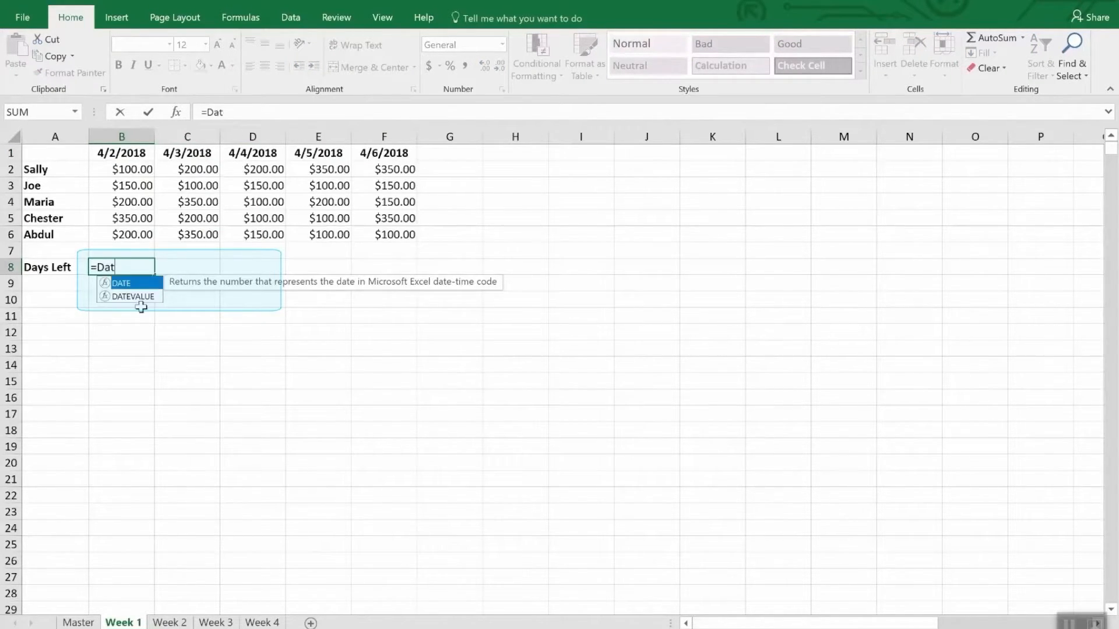
text(e()
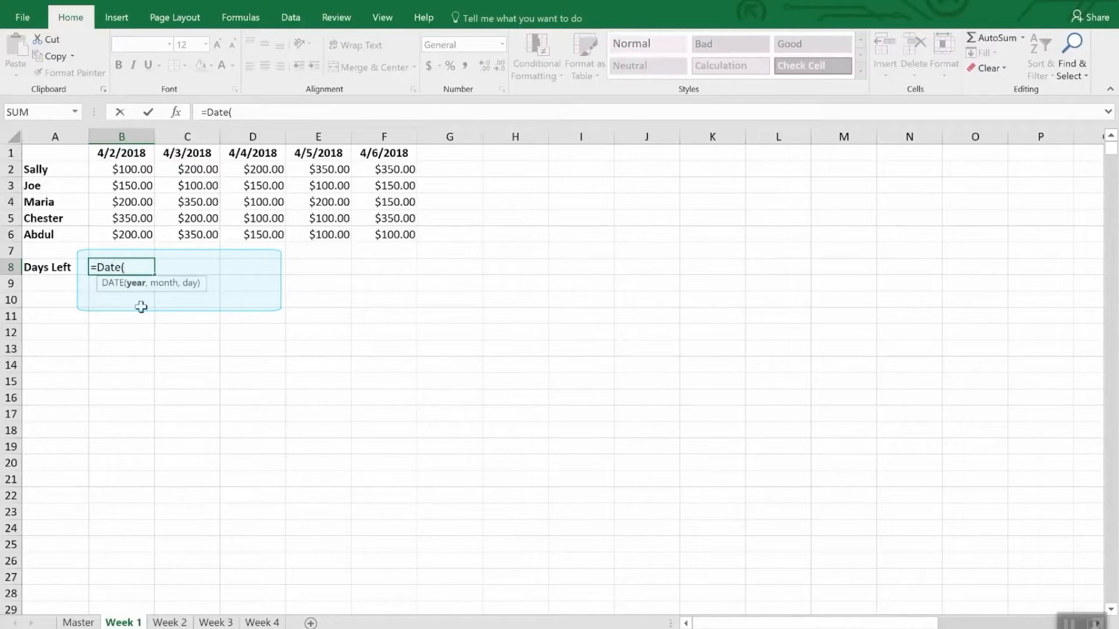
text(2018,4,)
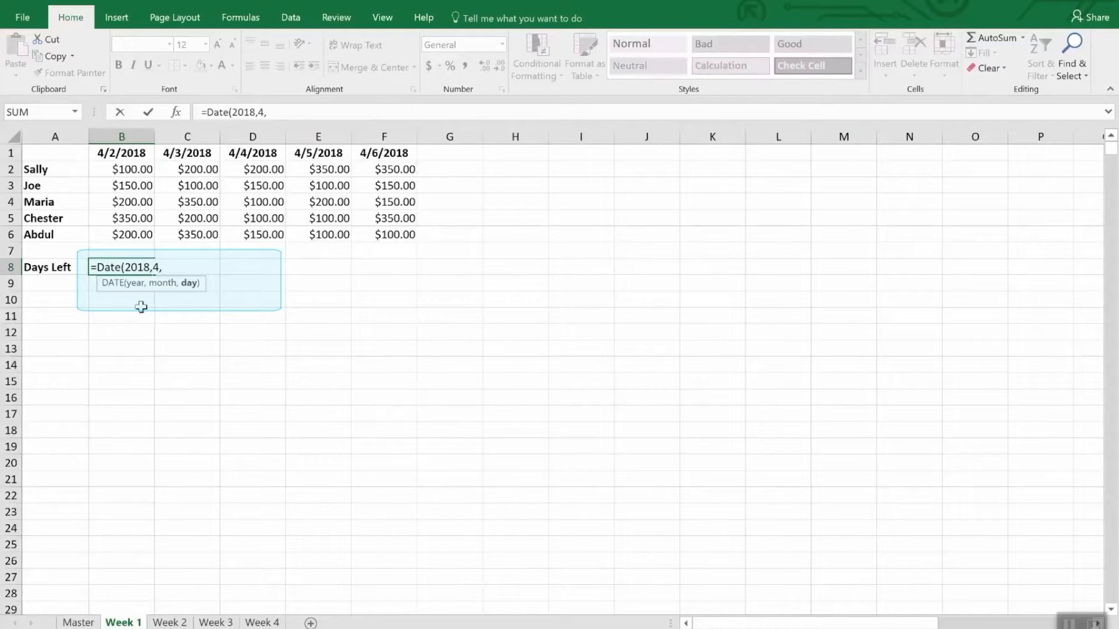
text(30))
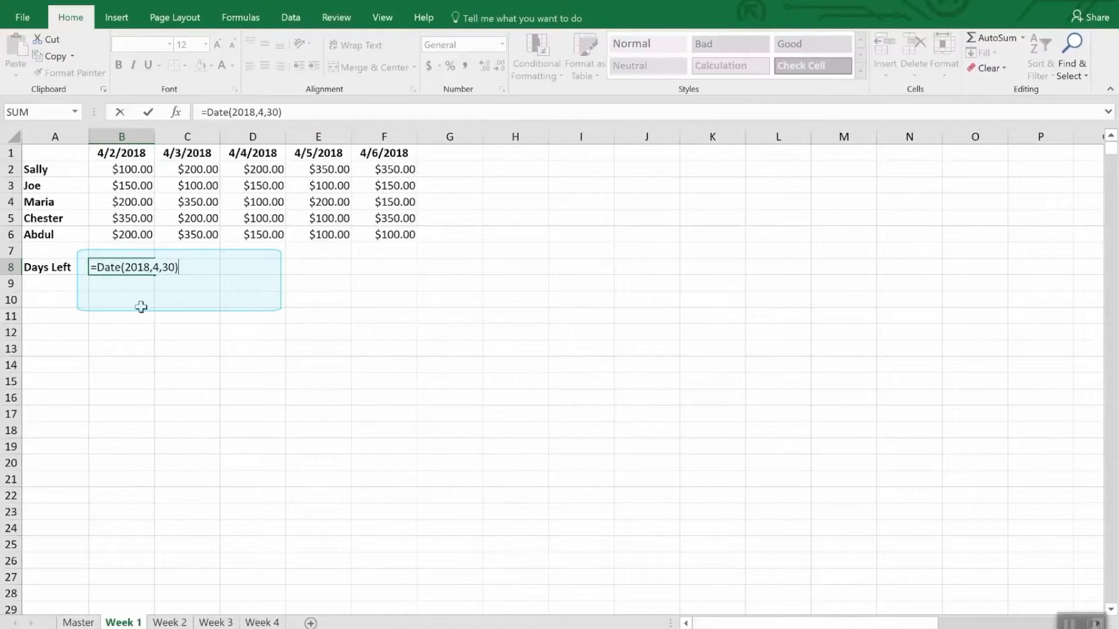
text(-tod)
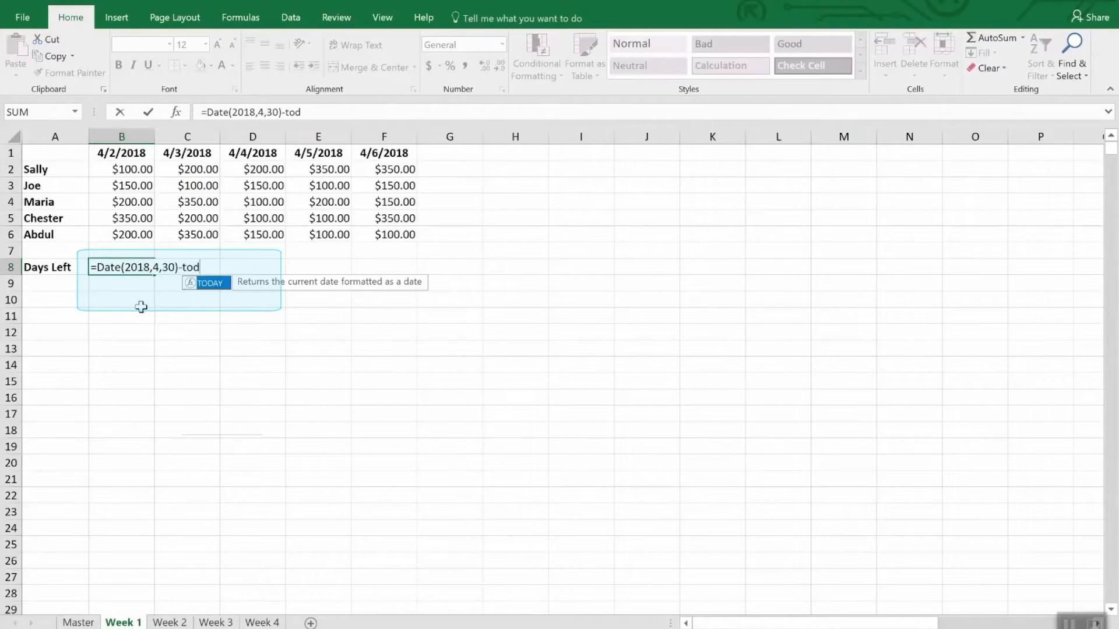
text(ay())
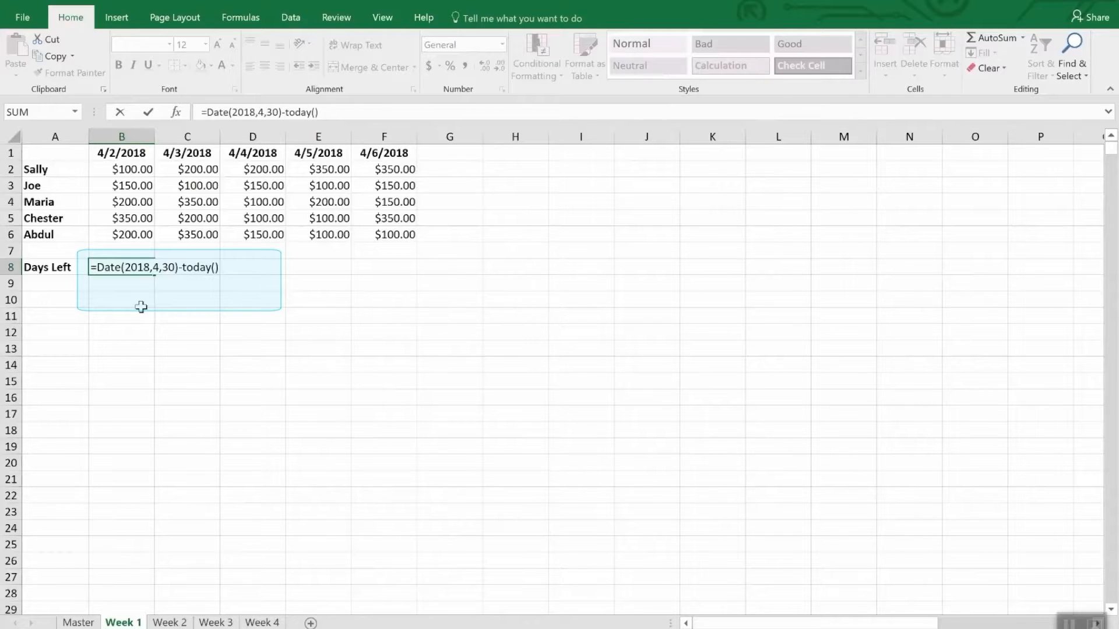
key(Return)
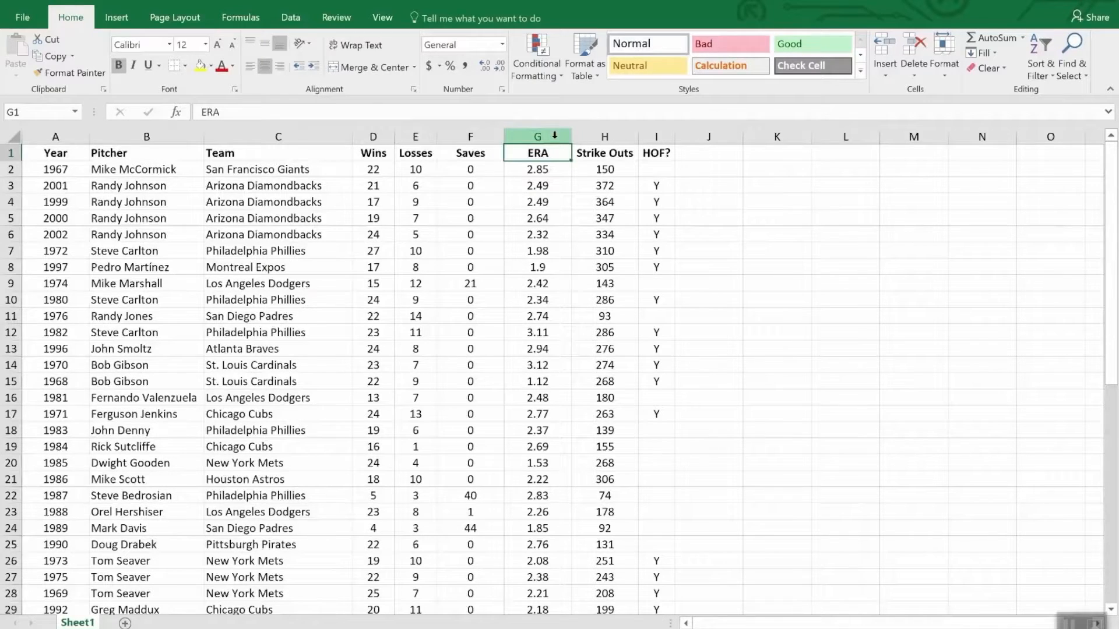
Add a Less Than conditional formatting rule to the ERA column, giving values under 2.00 a light red fill with dark red text
click(533, 136)
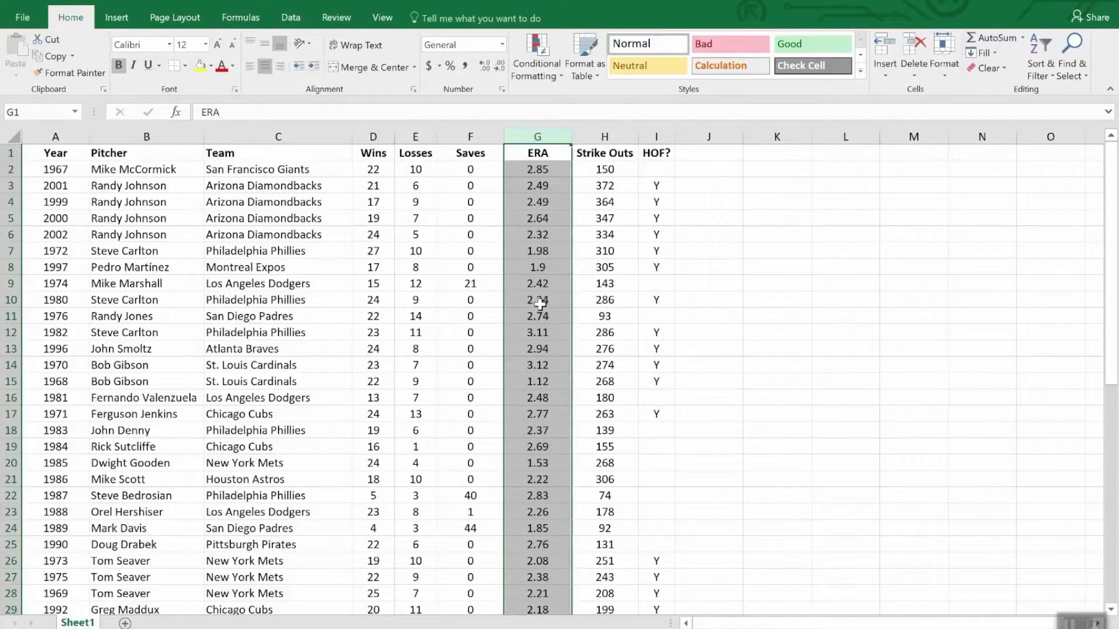
click(535, 45)
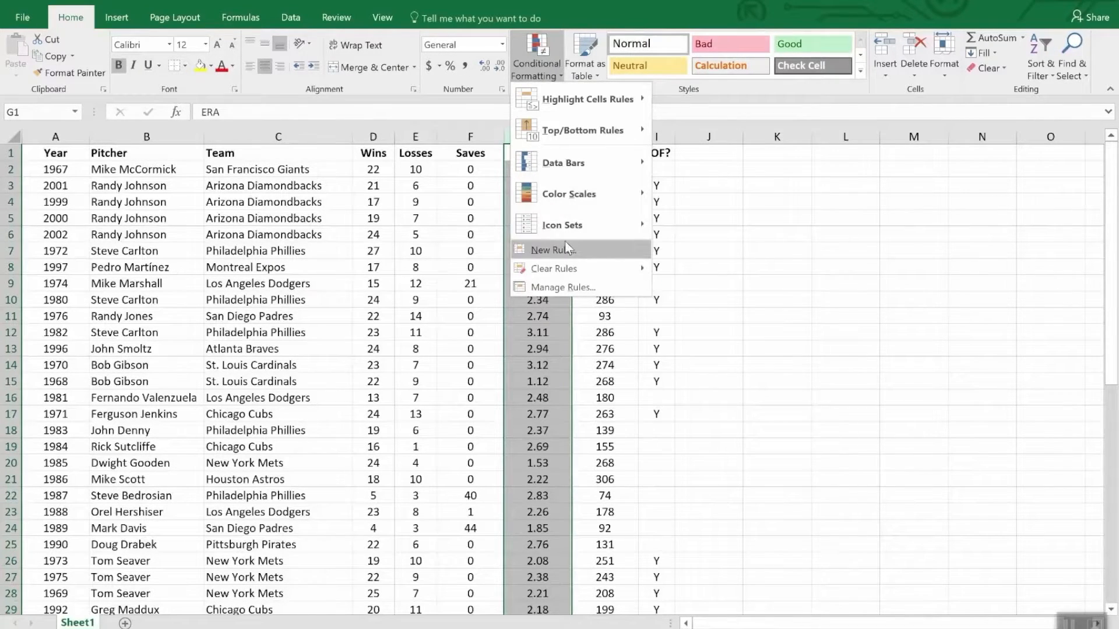
mouse_move(562, 164)
mouse_move(565, 101)
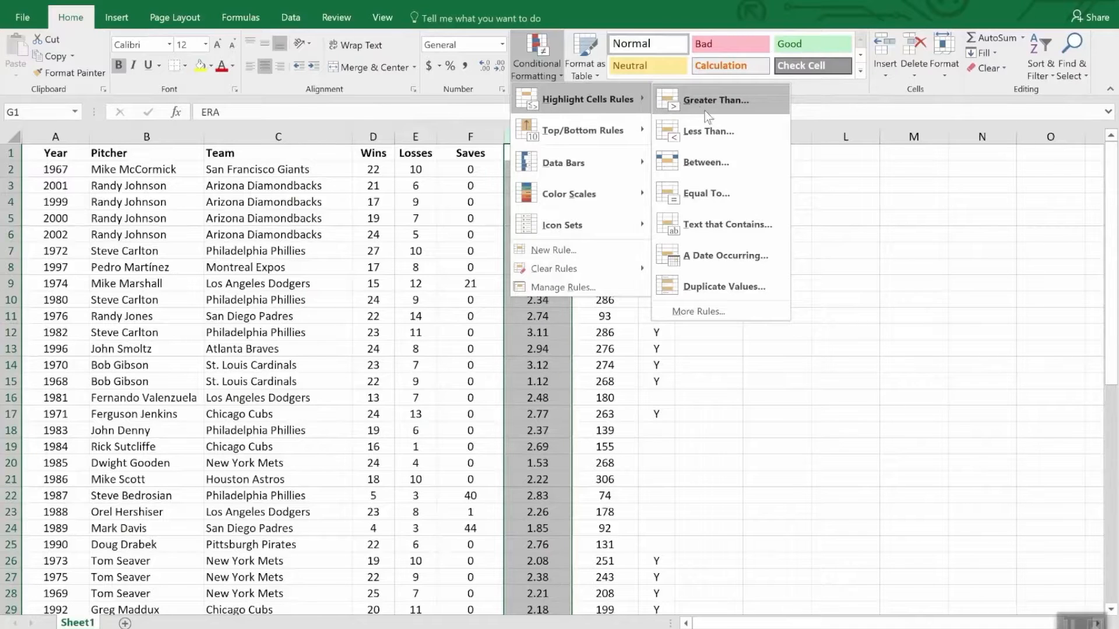
click(723, 142)
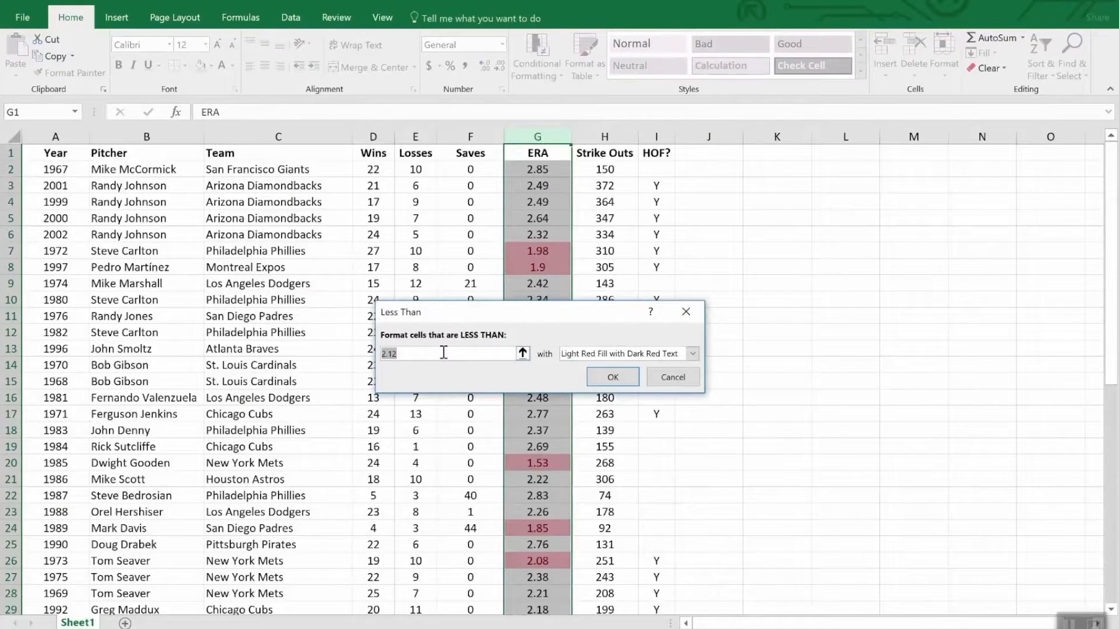
text(2.0)
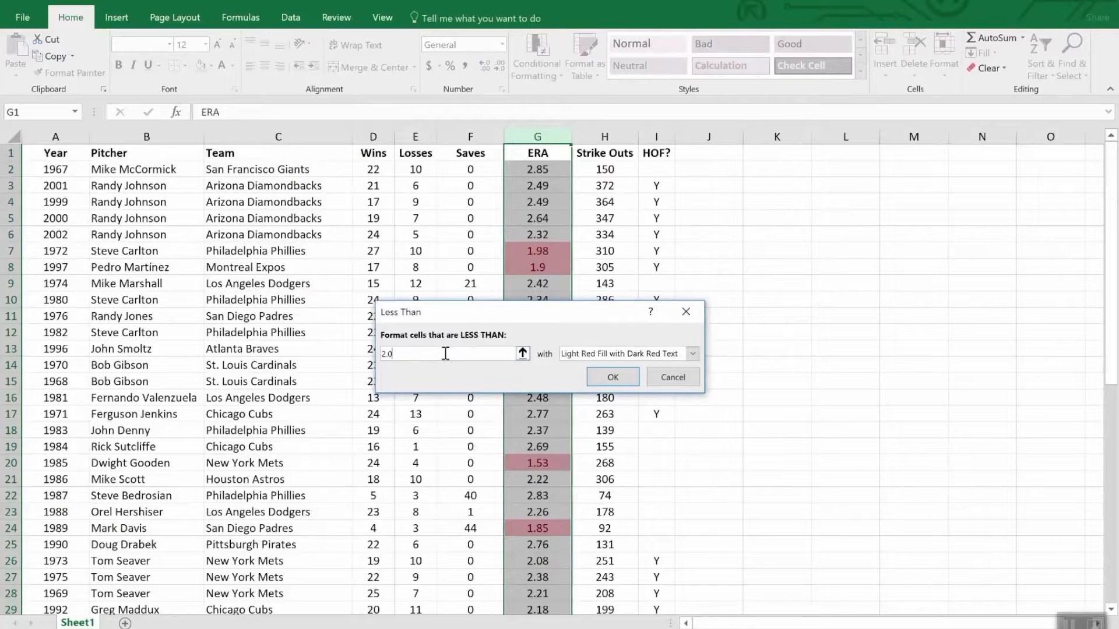
text(0)
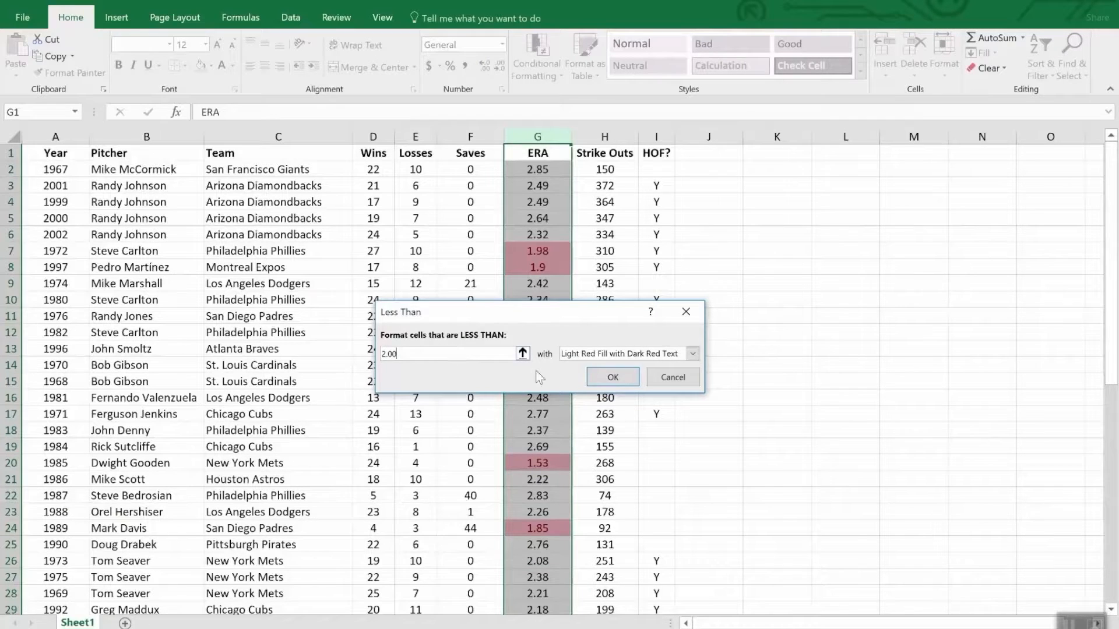
click(613, 379)
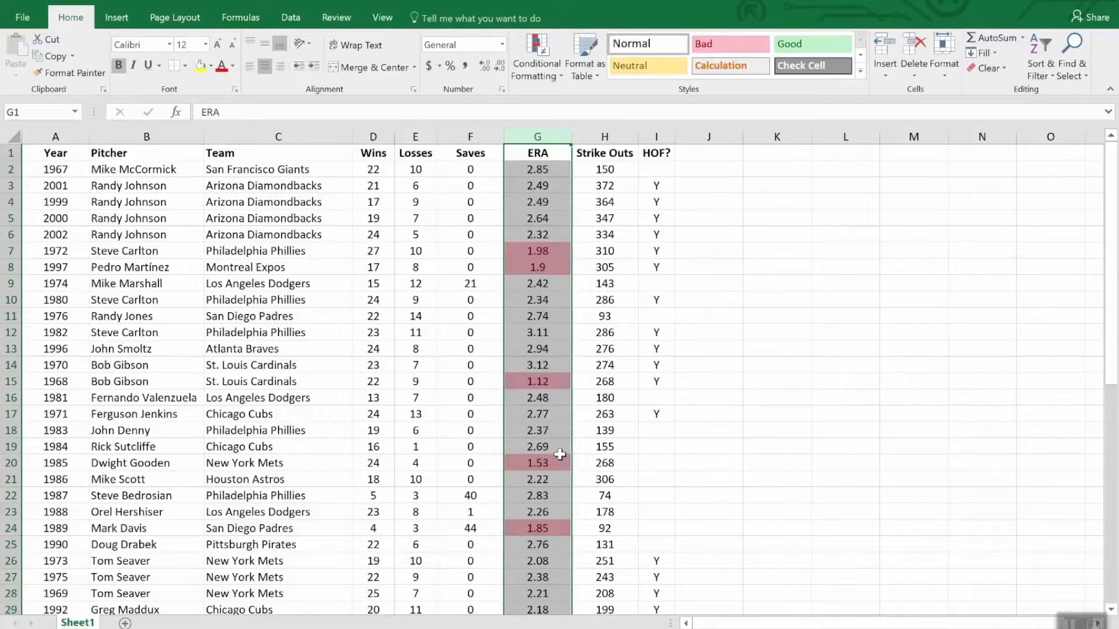
scroll(561, 456, down, 7)
scroll(561, 455, down, 5)
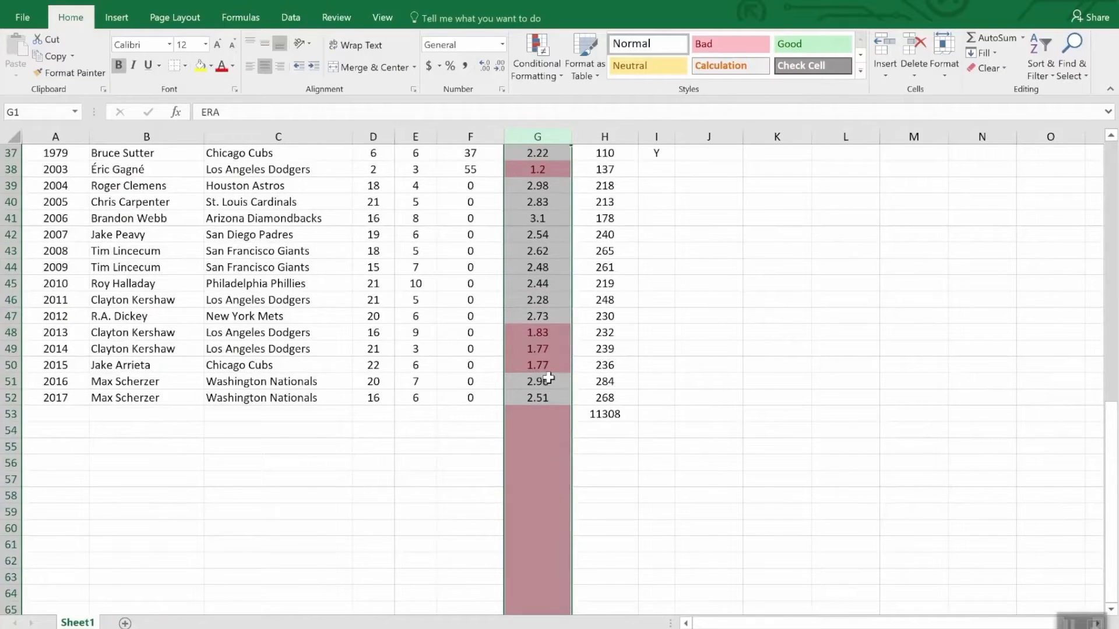
scroll(548, 377, up, 7)
scroll(549, 378, down, 7)
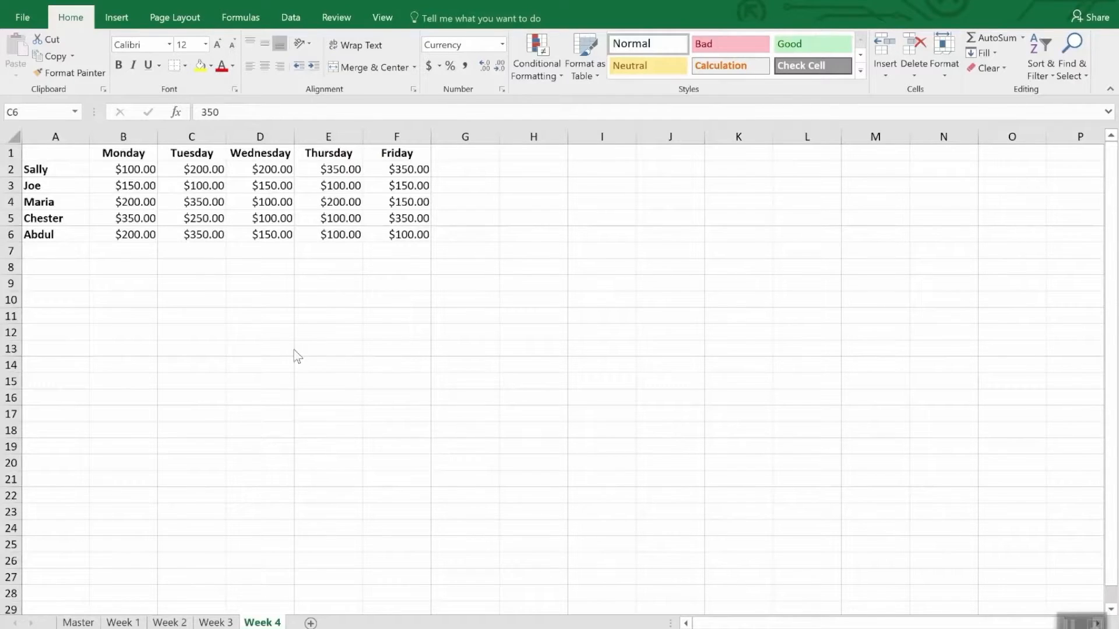
Start a new conditional formatting rule for B2:F6 on the Week 4 sheet using the Icon Sets format style
click(147, 173)
drag(146, 173, 410, 244)
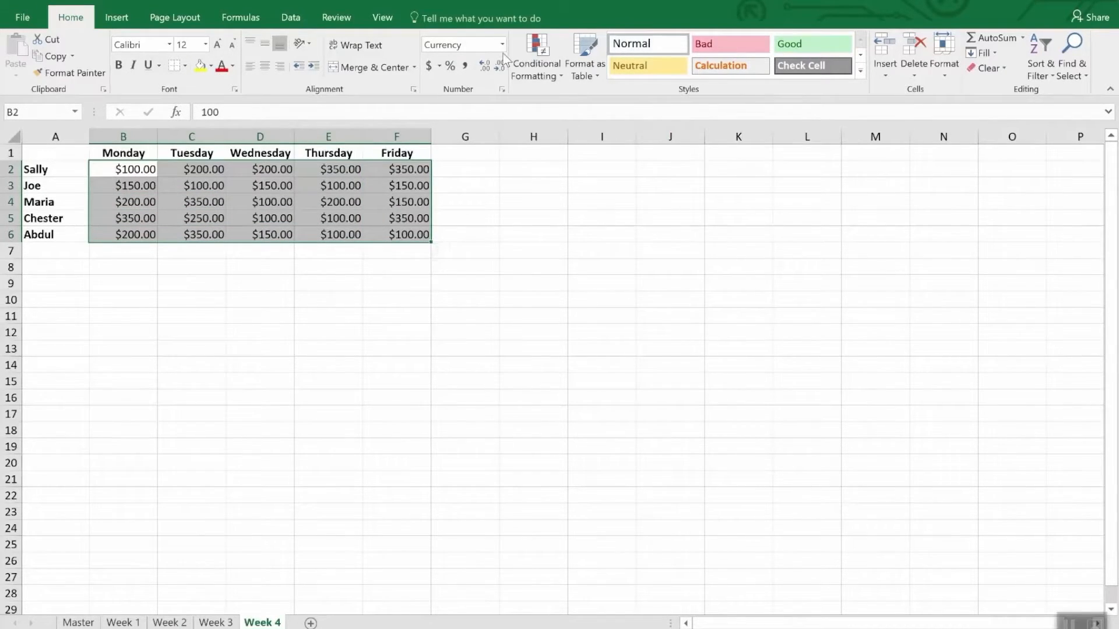
click(552, 48)
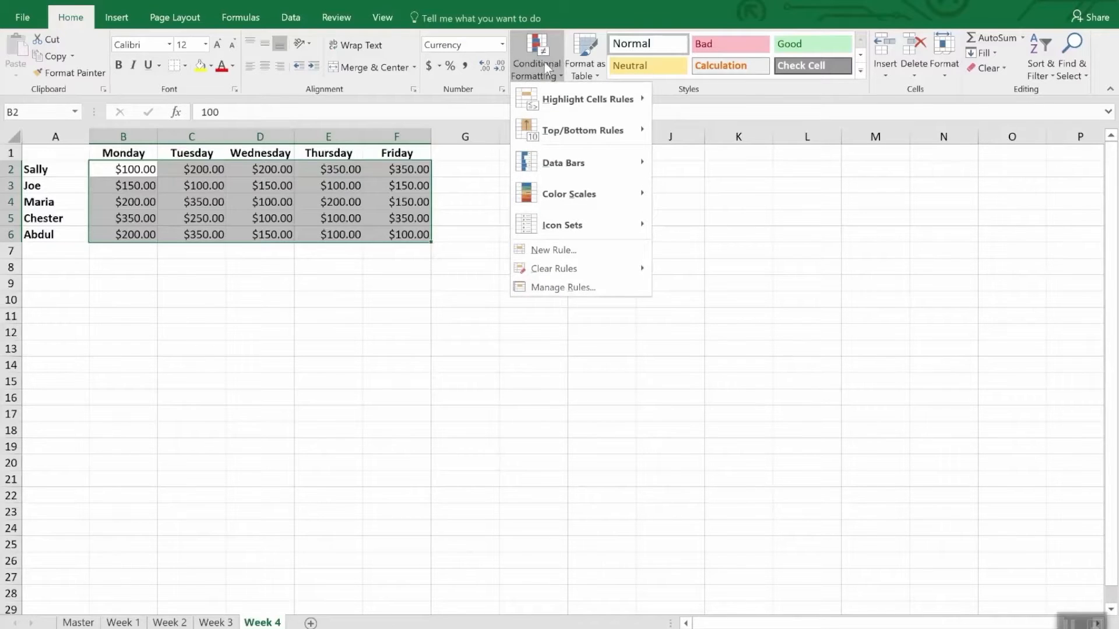
click(570, 257)
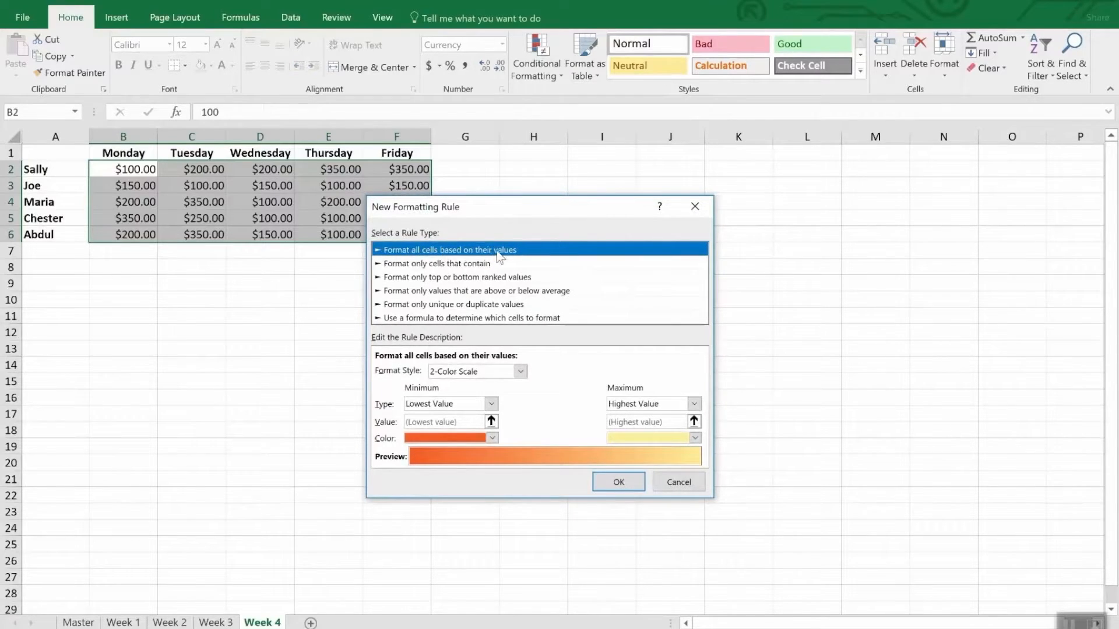
click(519, 371)
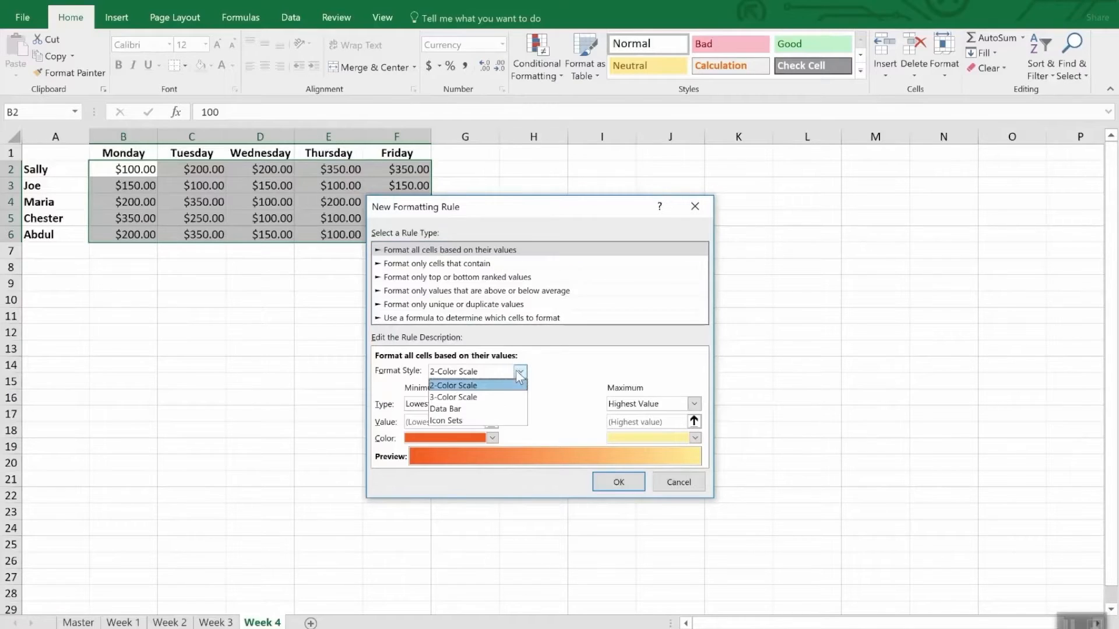
click(490, 419)
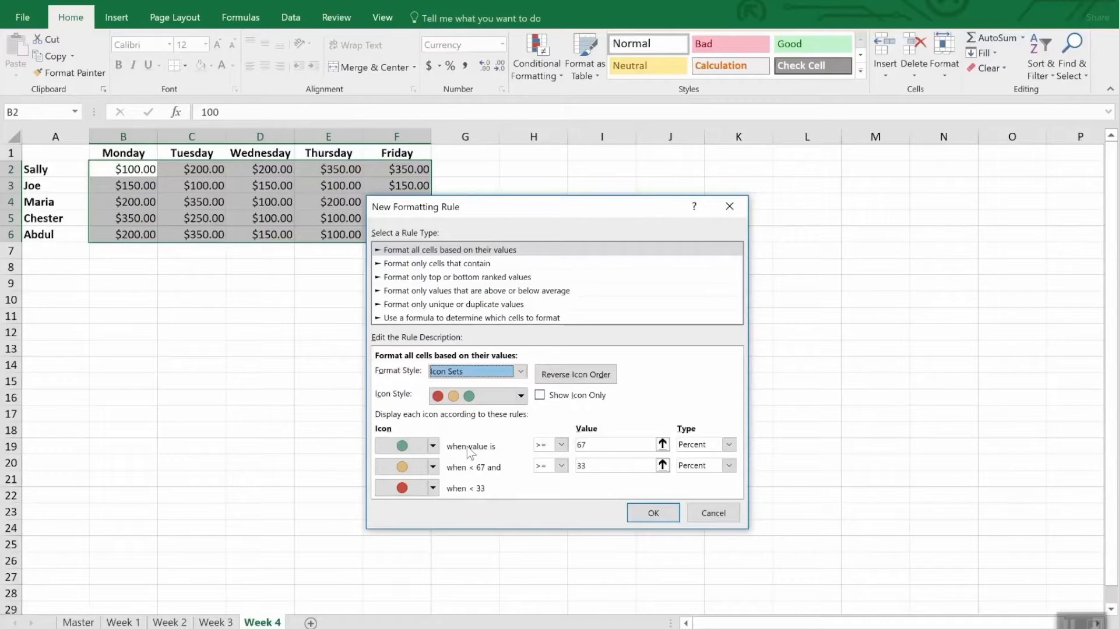
Set the green icon's threshold to values greater than or equal to the number 300
click(729, 446)
click(693, 457)
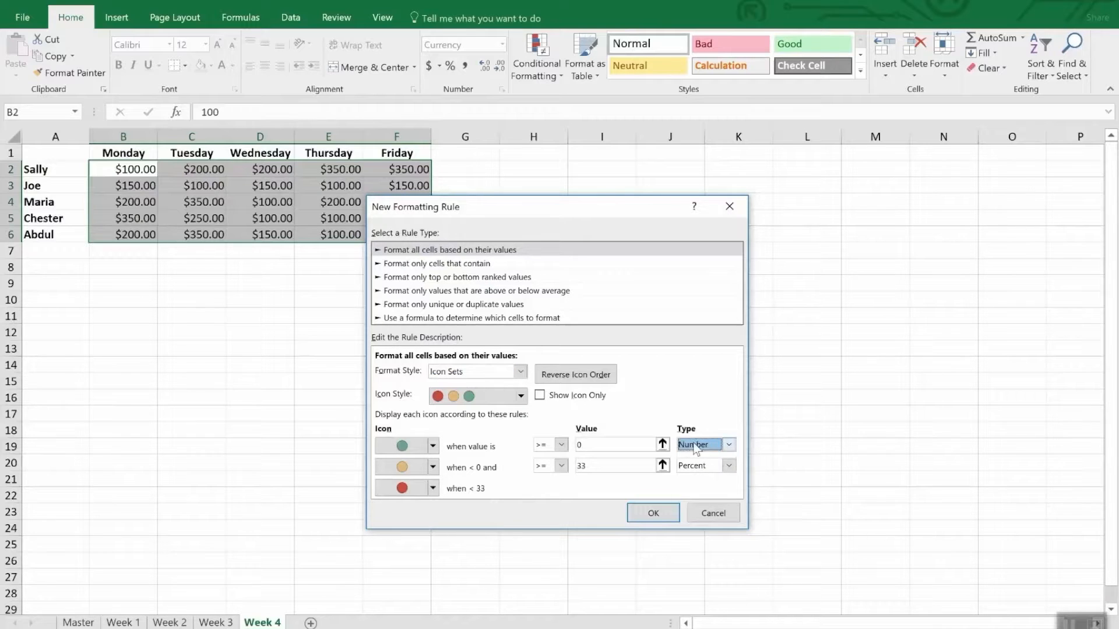
click(590, 444)
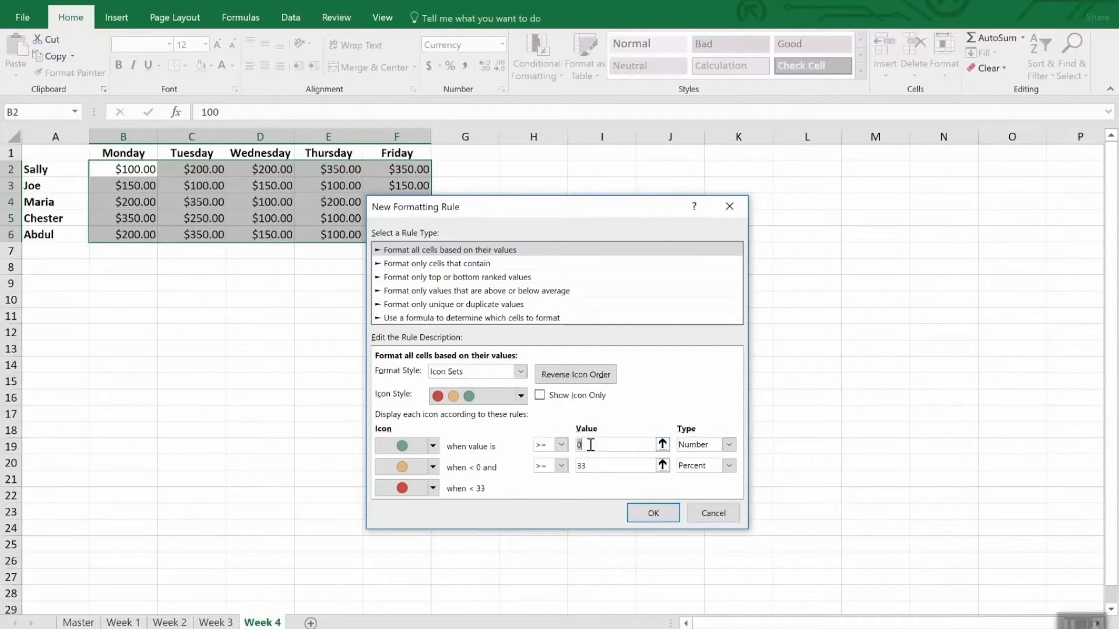
key(BackSpace)
text(300)
Set the yellow icon's threshold to the number 200 and apply the icon set rule to the cells
click(619, 466)
double_click(619, 466)
text(200)
key(Tab)
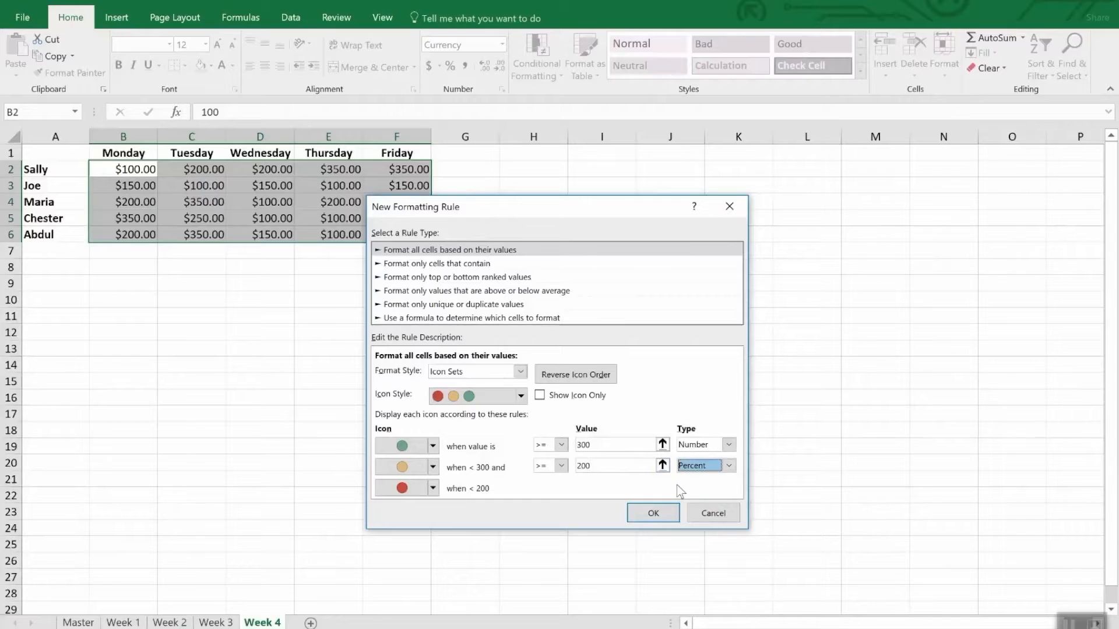
click(728, 466)
click(720, 479)
double_click(620, 466)
text(200)
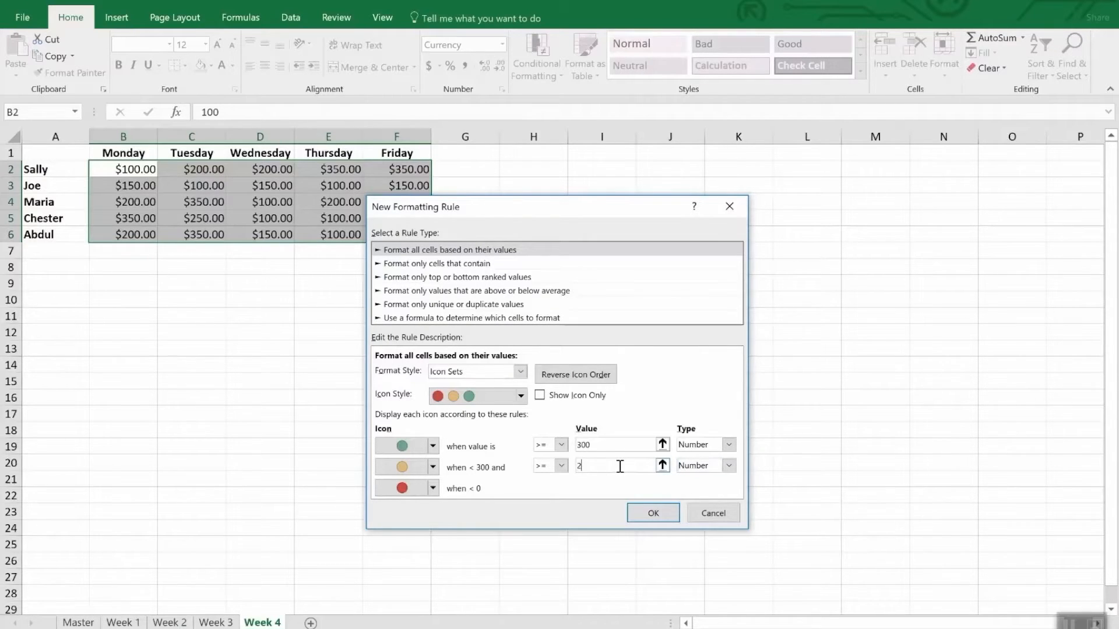
click(656, 513)
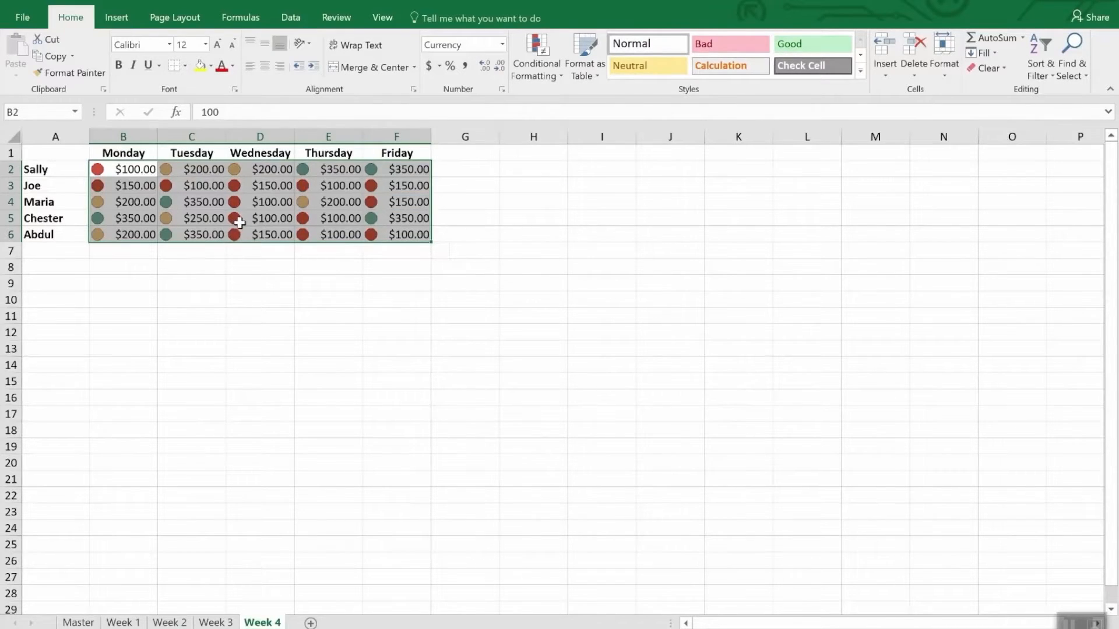
click(271, 272)
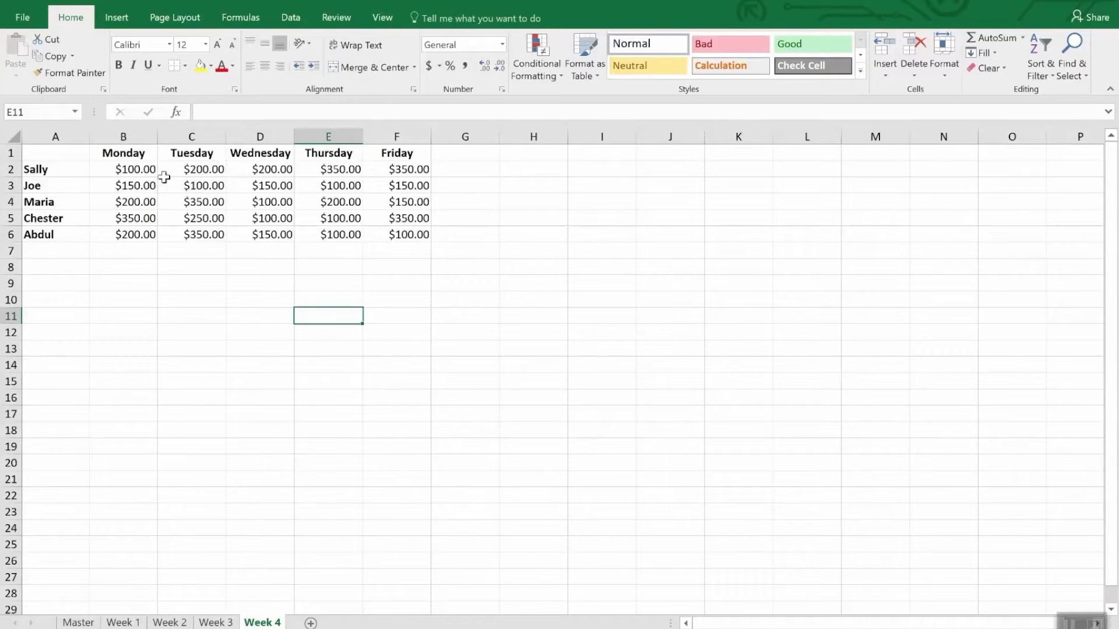
Create a formula-based conditional formatting rule for B2:F6 on the Week 4 sheet with the condition =b2<200
drag(129, 169, 426, 243)
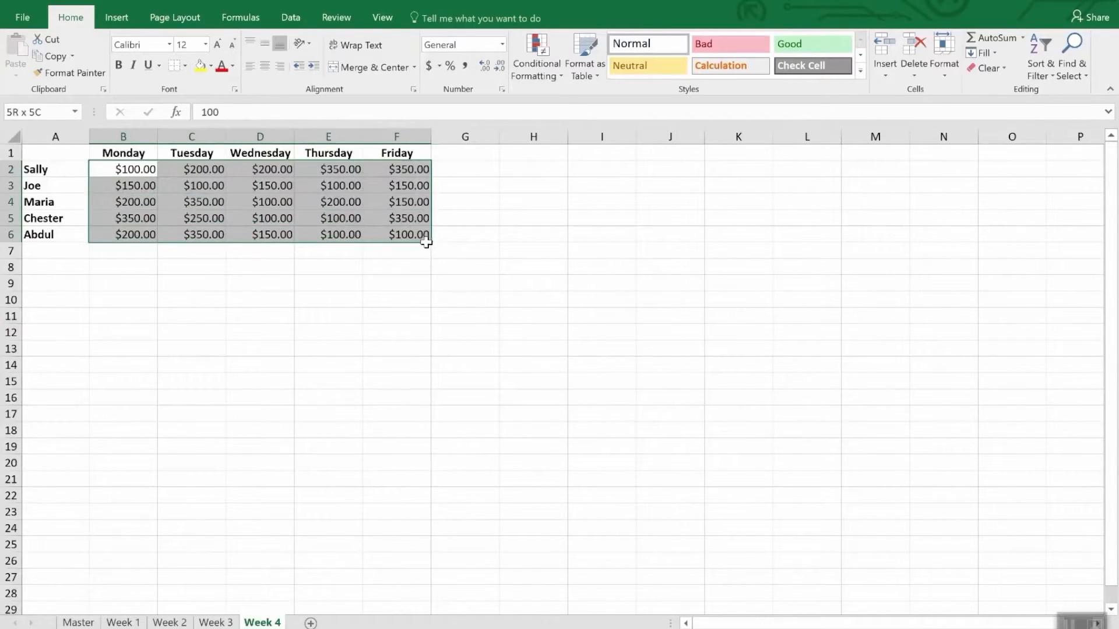
click(530, 52)
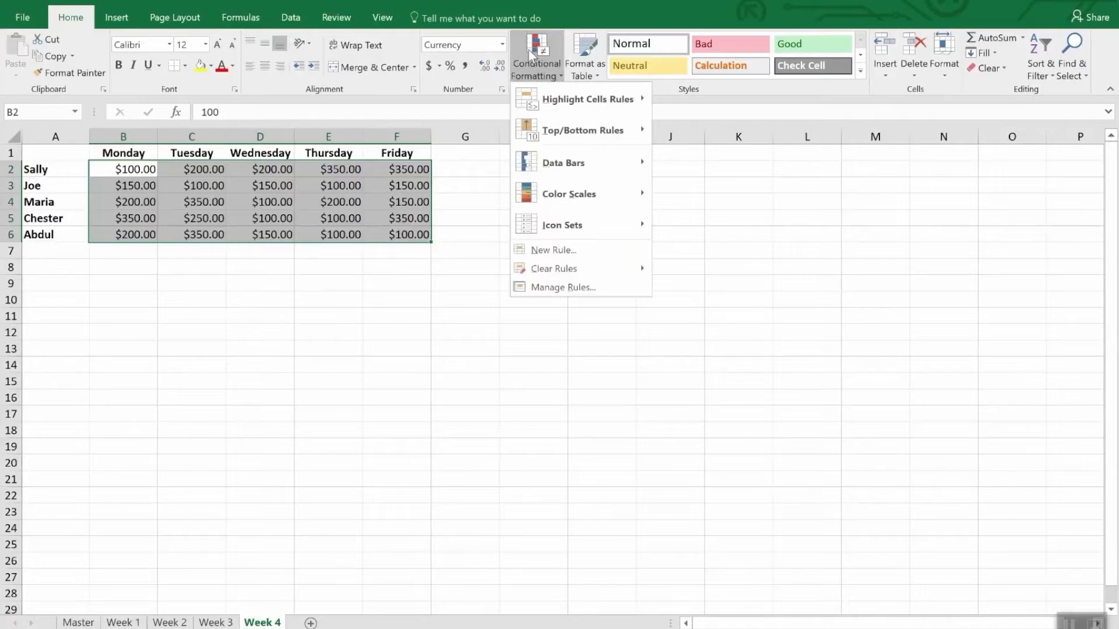
click(579, 254)
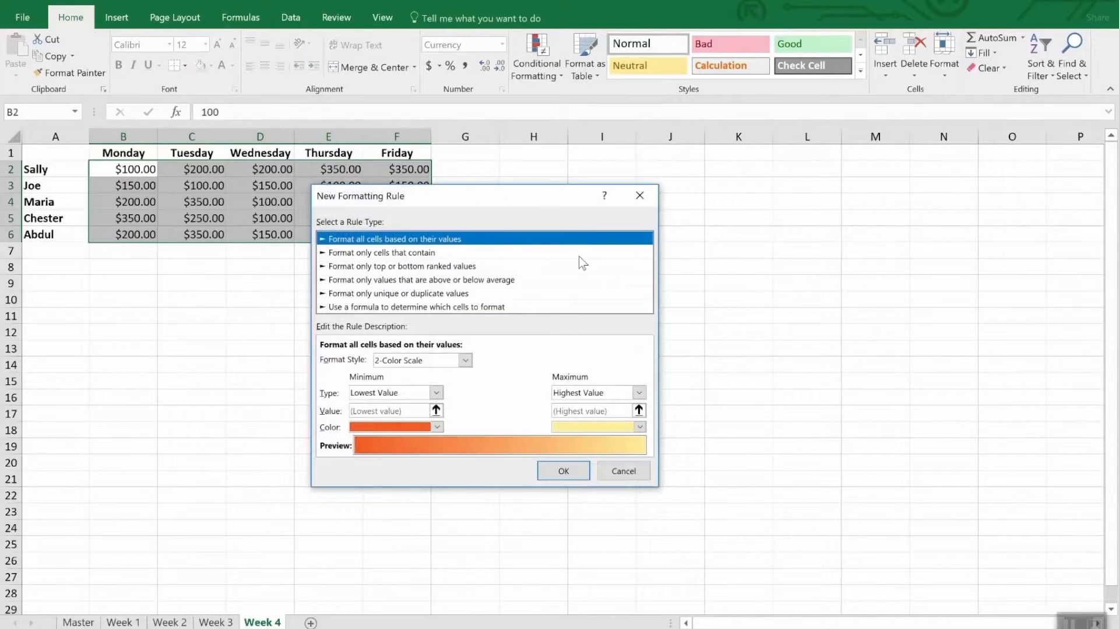
click(373, 308)
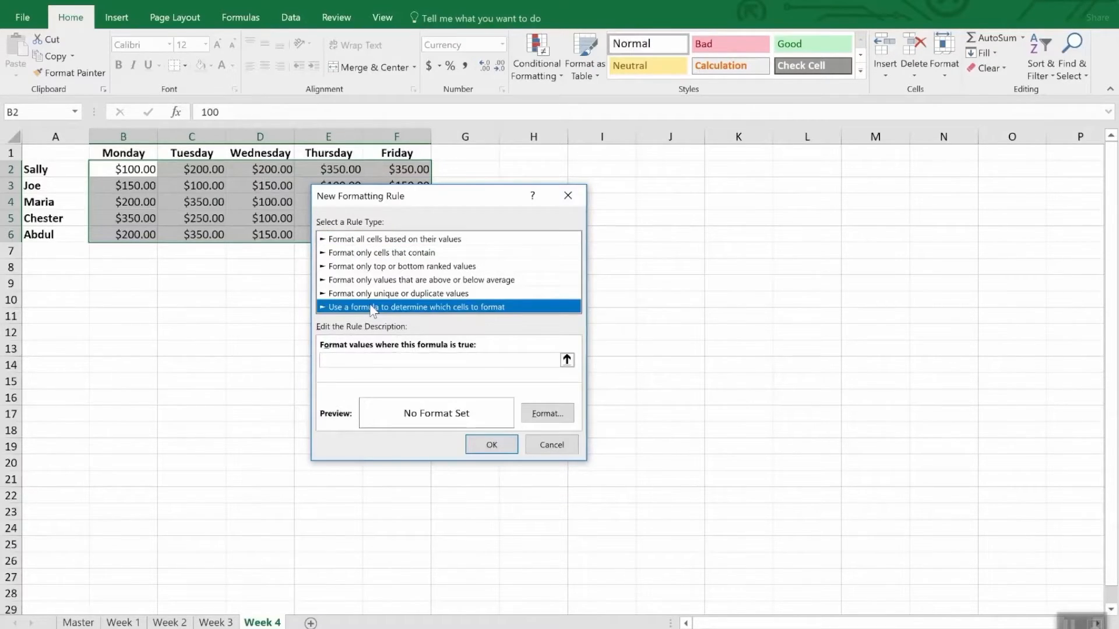
click(370, 360)
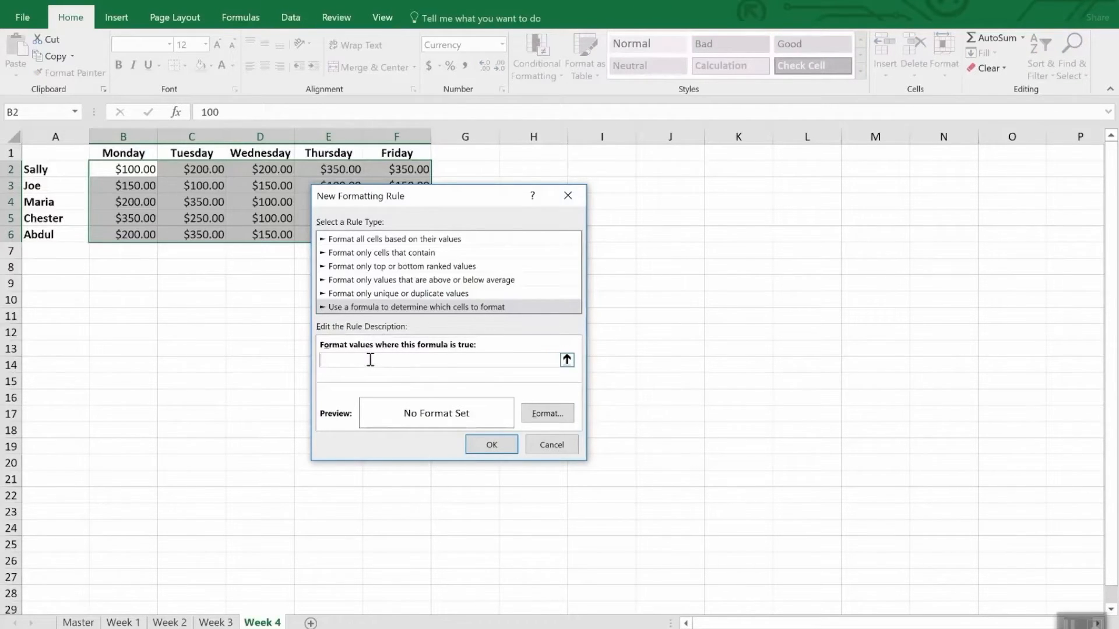
text(=b2<200)
Give the formula rule a bright yellow fill and apply it to the selected range
click(550, 410)
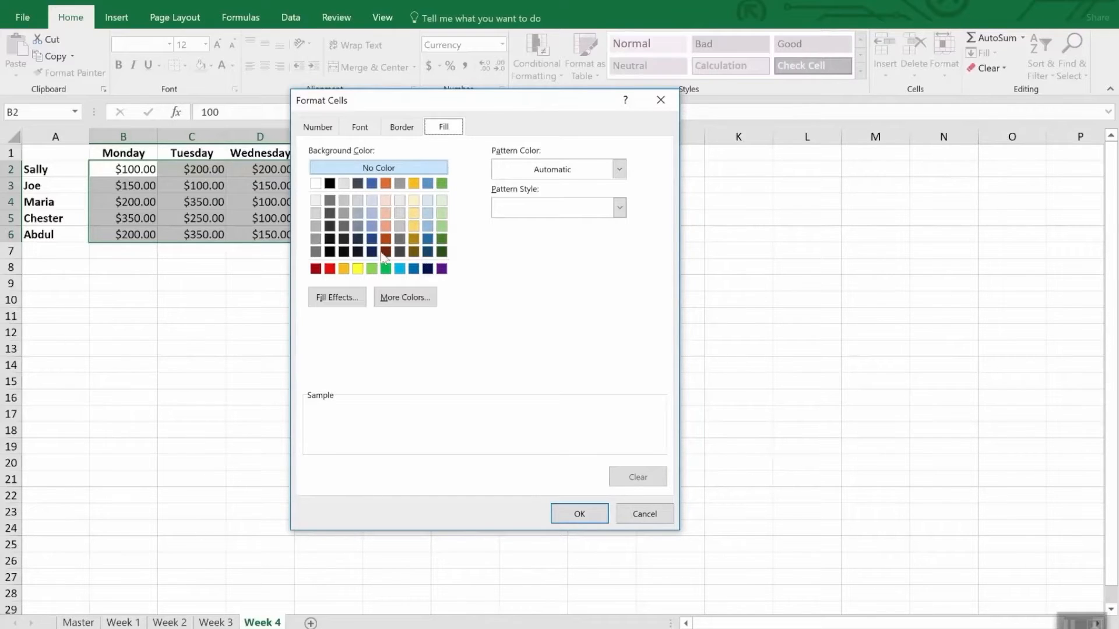
click(357, 268)
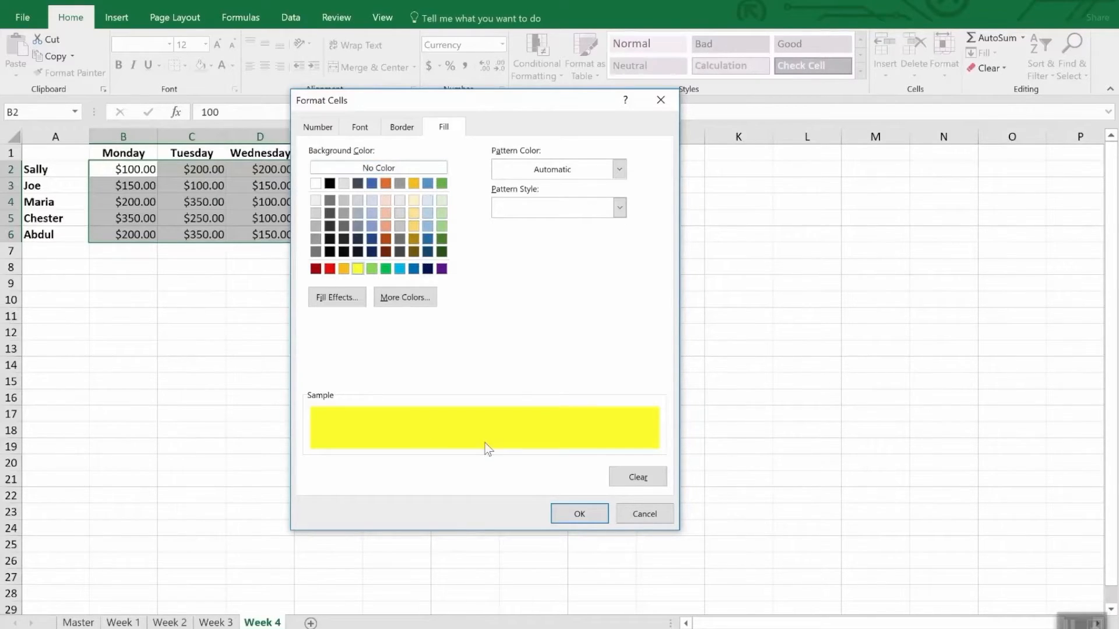
click(584, 516)
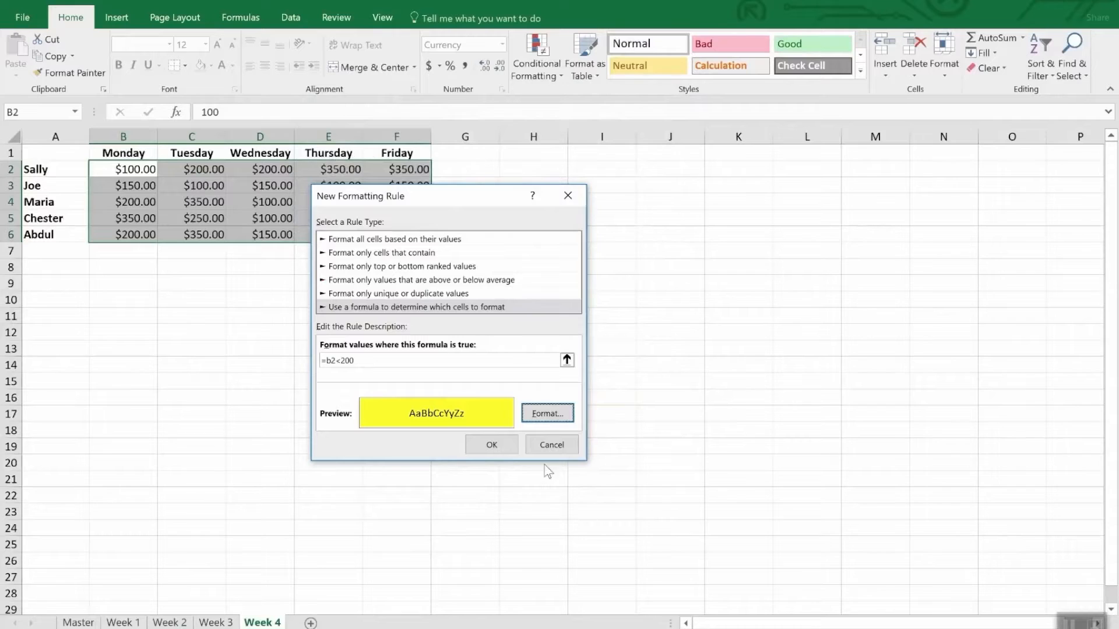
click(494, 444)
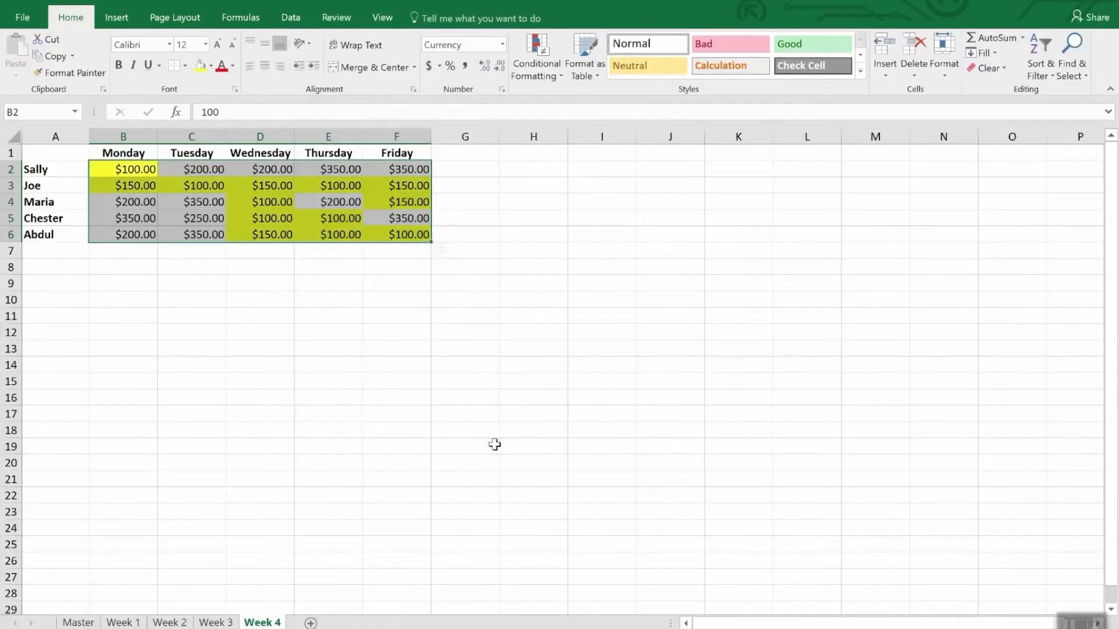
click(307, 364)
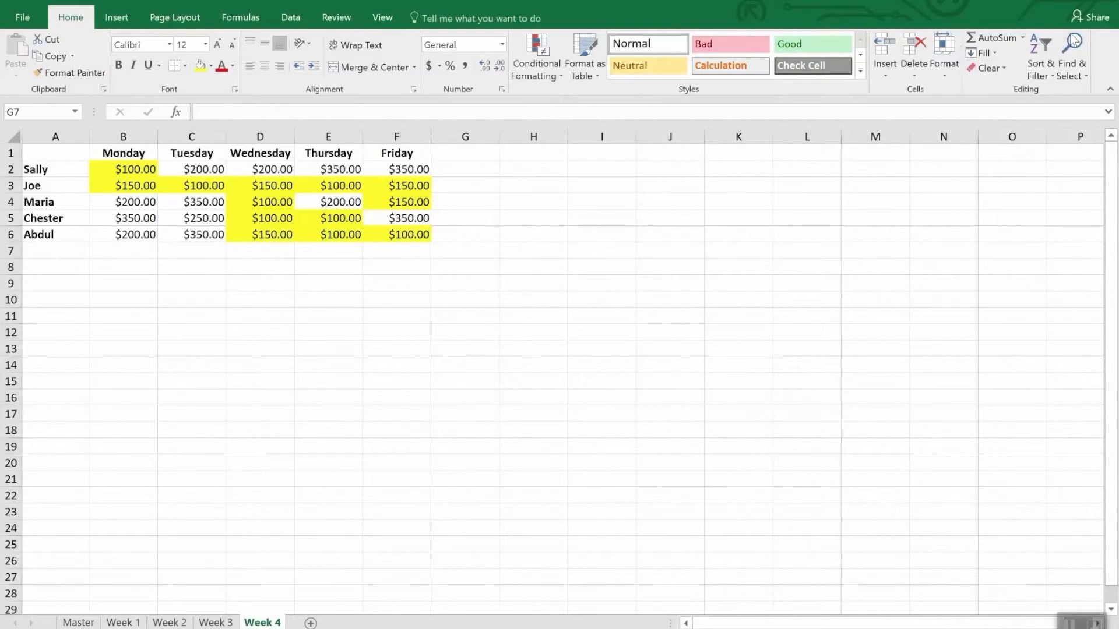
Select every cell on the Week 4 sheet that has conditional formatting
click(1078, 69)
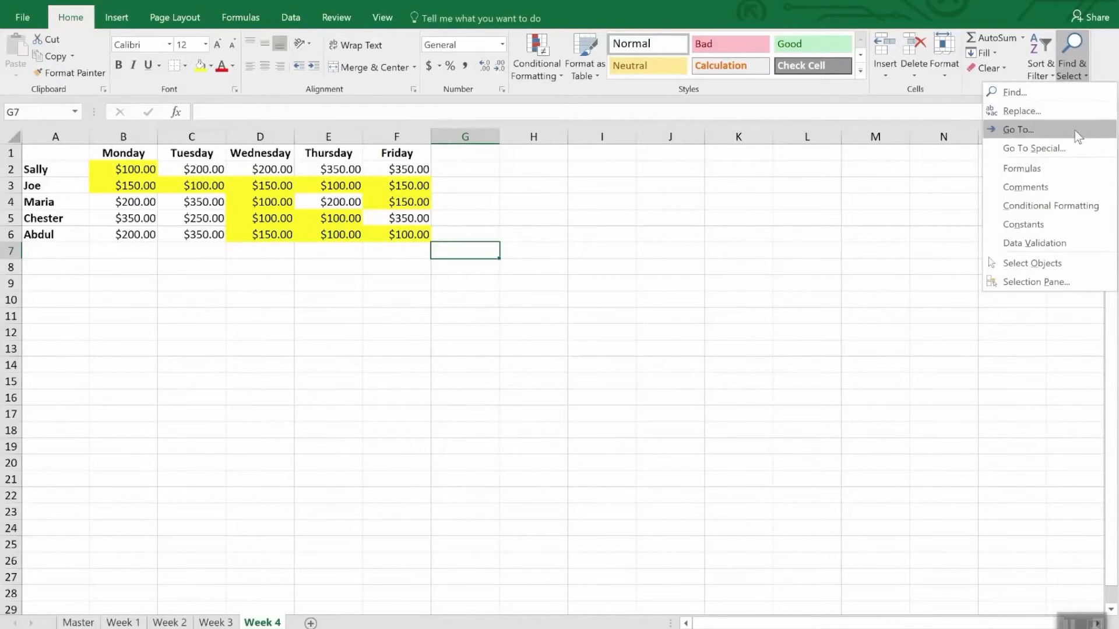
click(1086, 205)
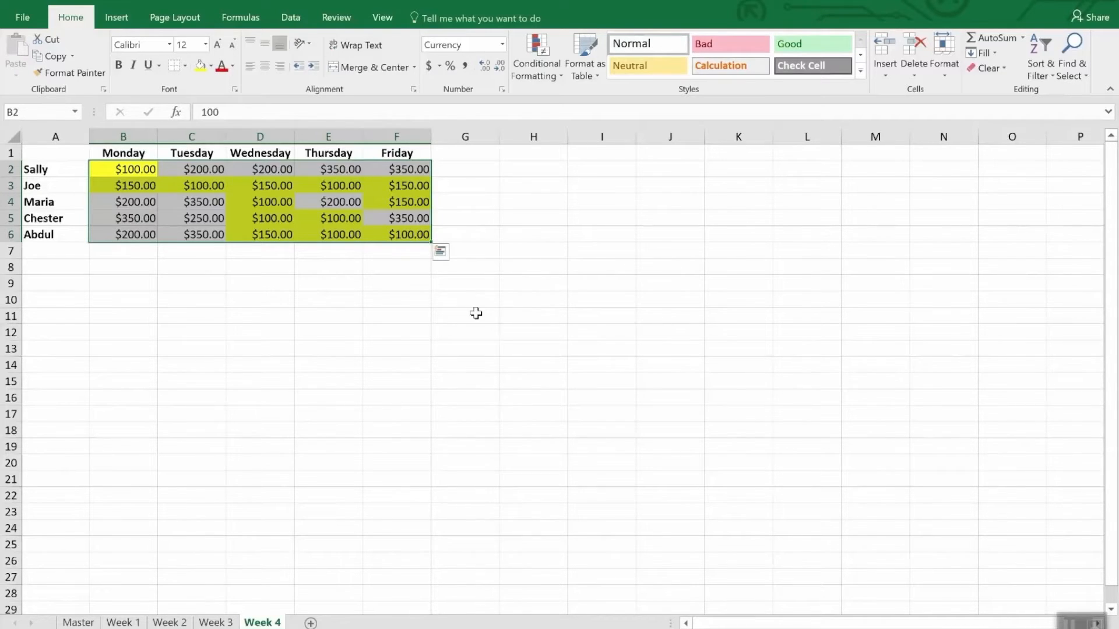
ctrl+click(169, 622)
click(75, 73)
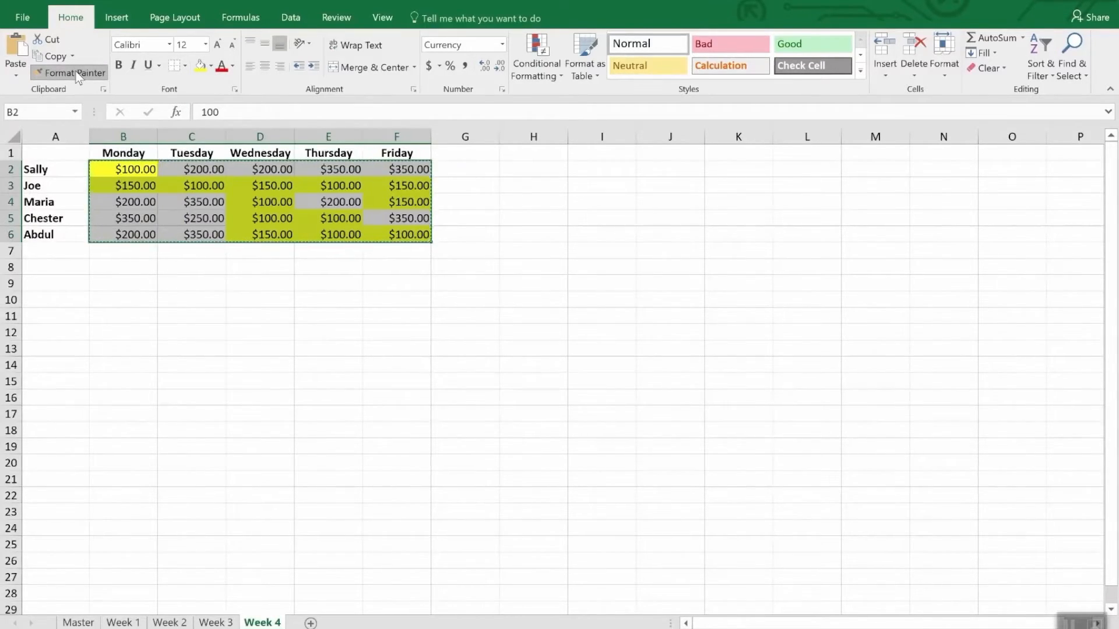
click(76, 74)
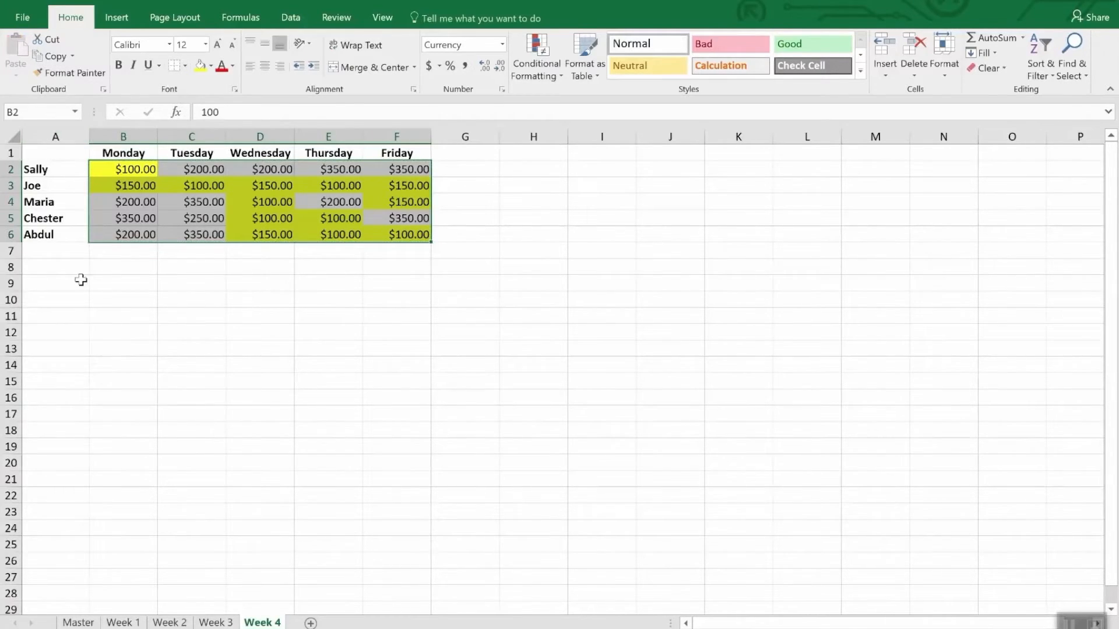
click(225, 623)
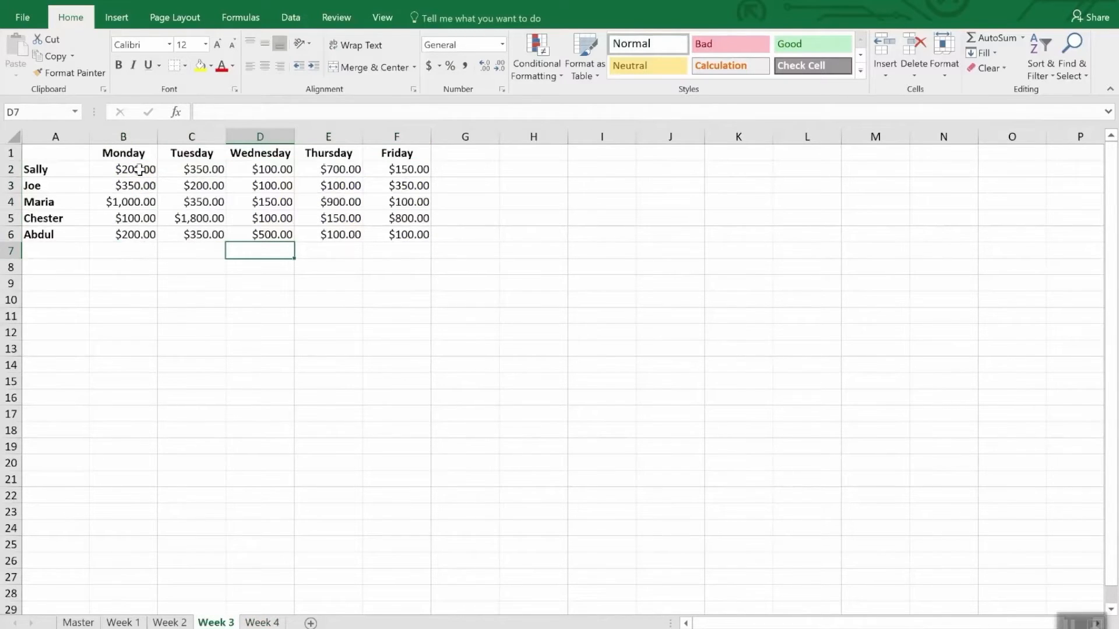
drag(140, 169, 401, 251)
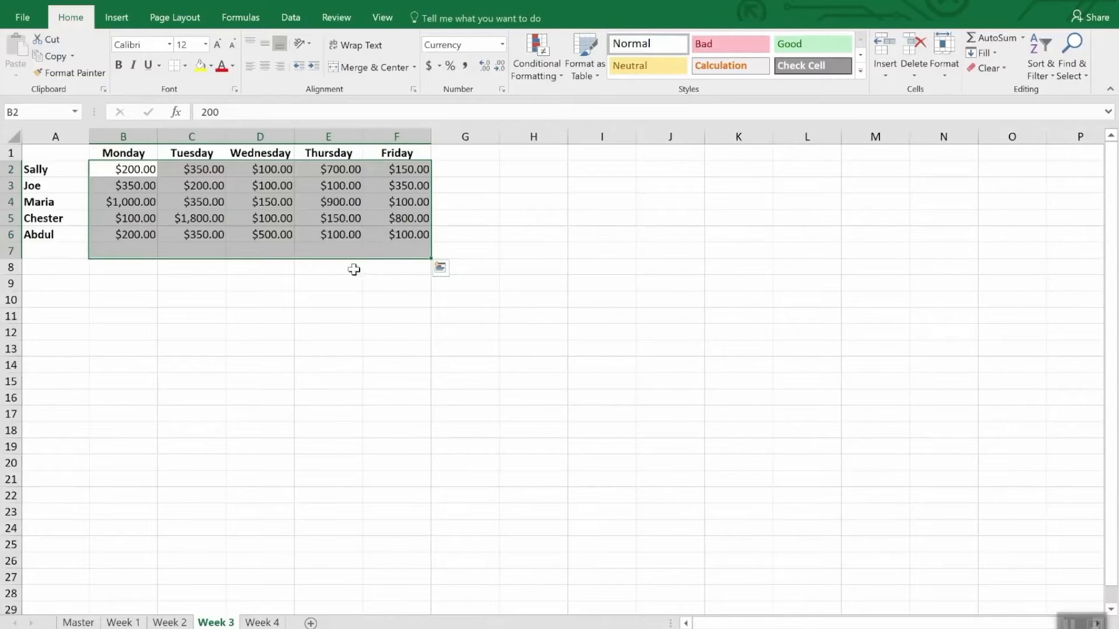
Copy the conditional formatting of B2:F6 on Week 4 with a locked Format Painter and paint it onto B2:F6 on Week 3
click(258, 622)
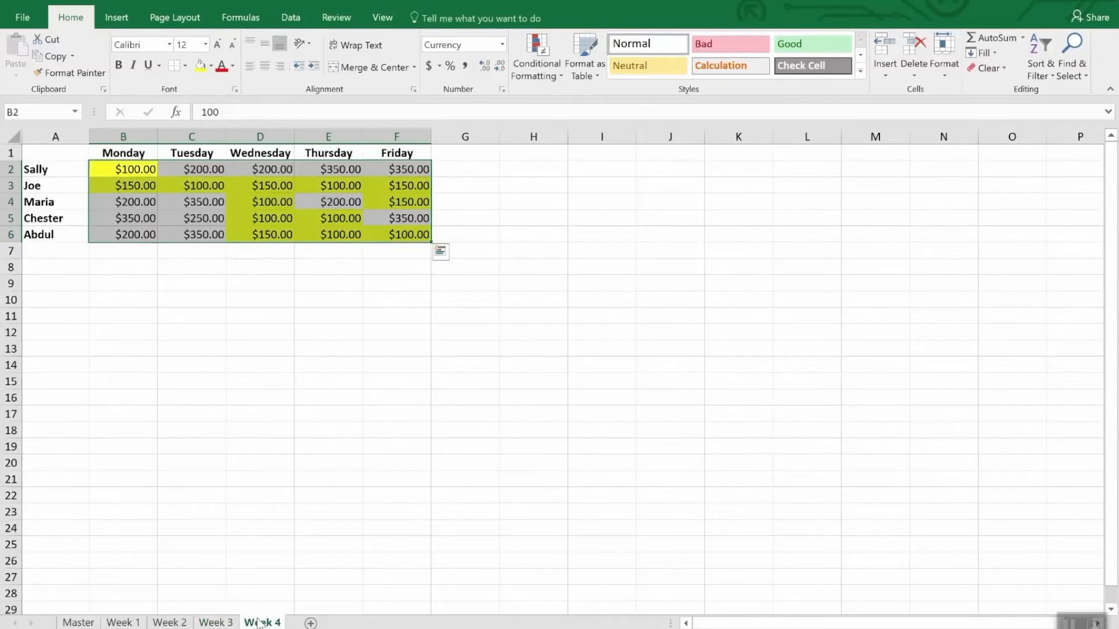
click(74, 74)
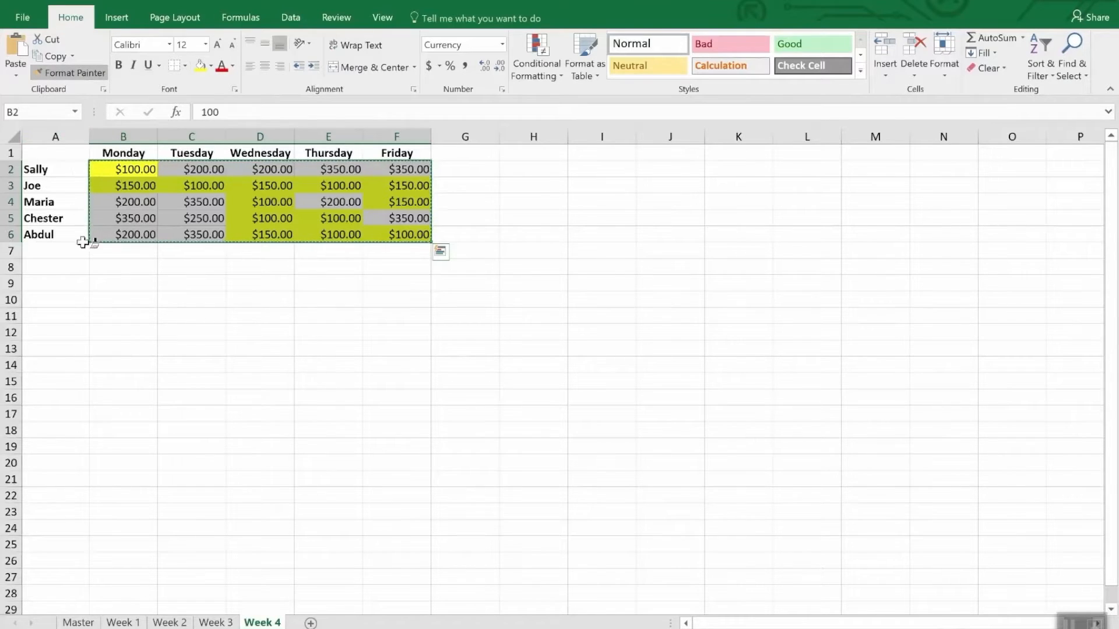
click(216, 622)
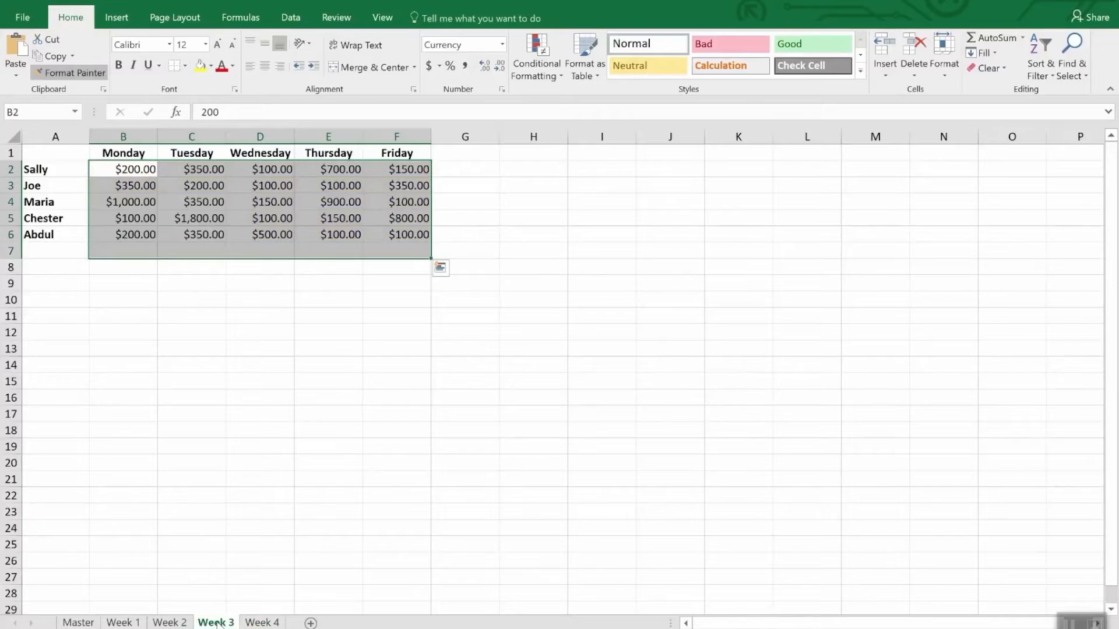
mouse_move(131, 169)
mouse_down()
mouse_move(192, 201)
mouse_move(311, 202)
mouse_move(408, 234)
mouse_up()
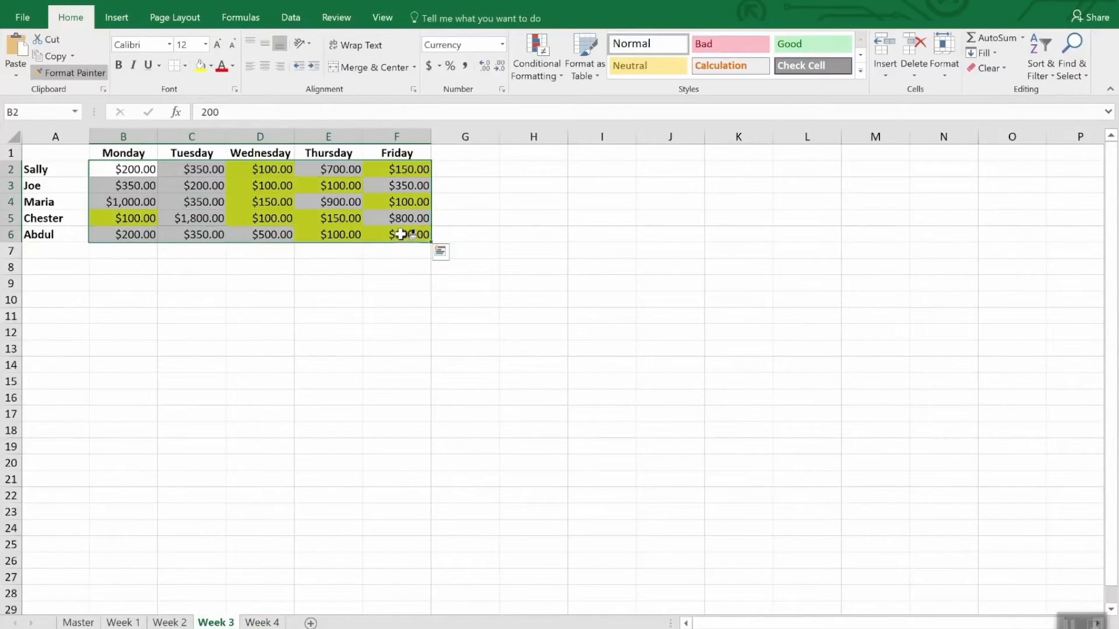
Paint the copied conditional formatting onto B2:F6 on the Week 2 and Week 1 sheets
click(182, 625)
click(150, 170)
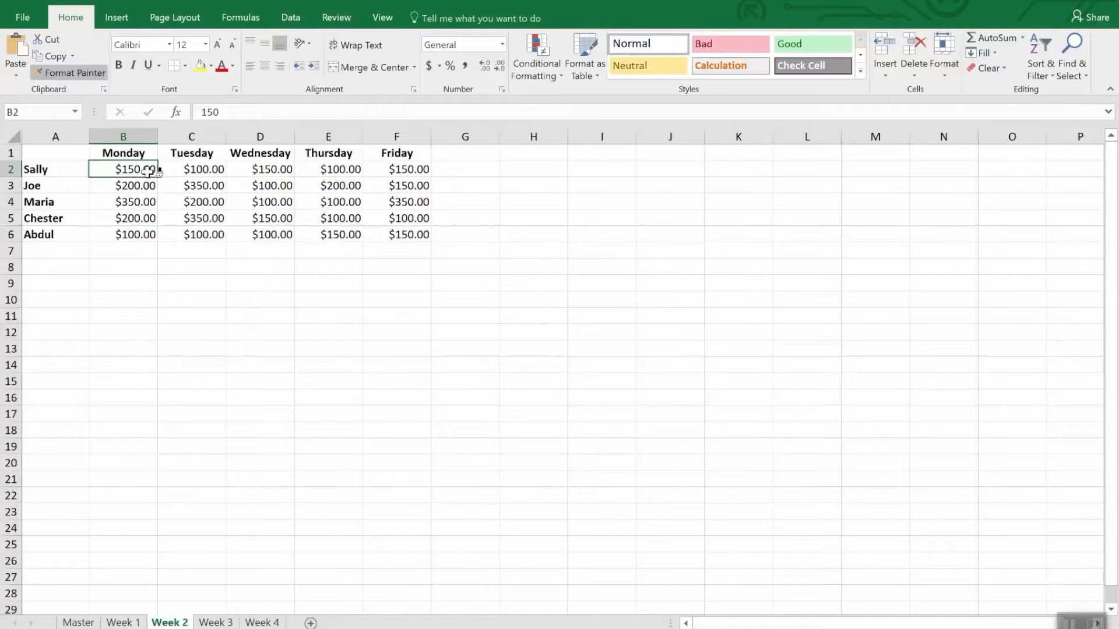
mouse_move(149, 170)
mouse_down()
mouse_move(432, 230)
mouse_move(420, 234)
mouse_up()
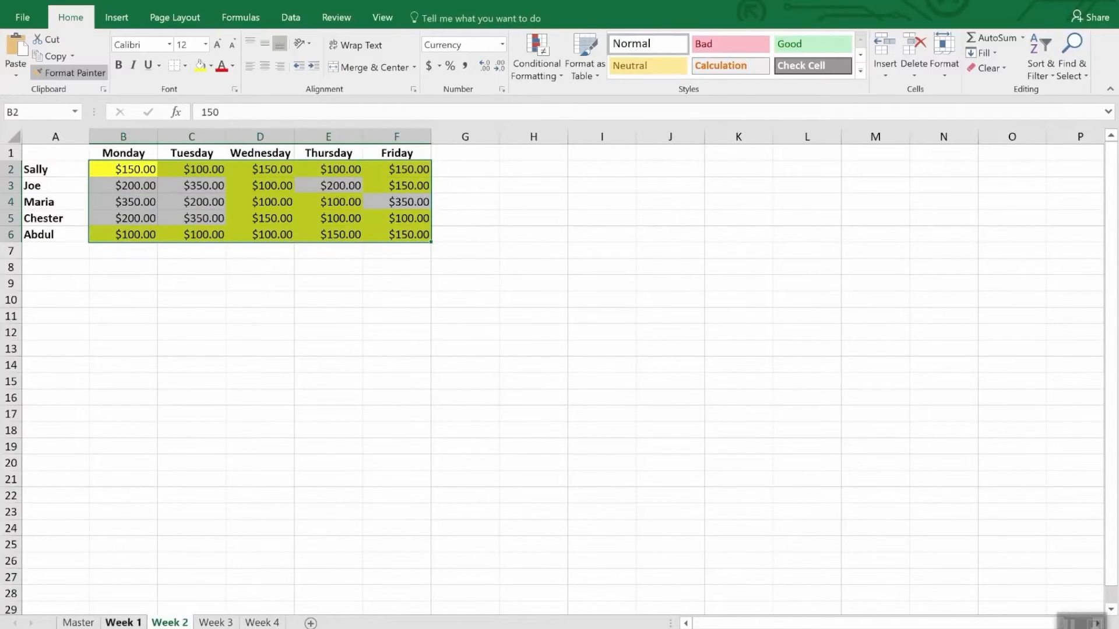
click(123, 622)
drag(137, 173, 399, 241)
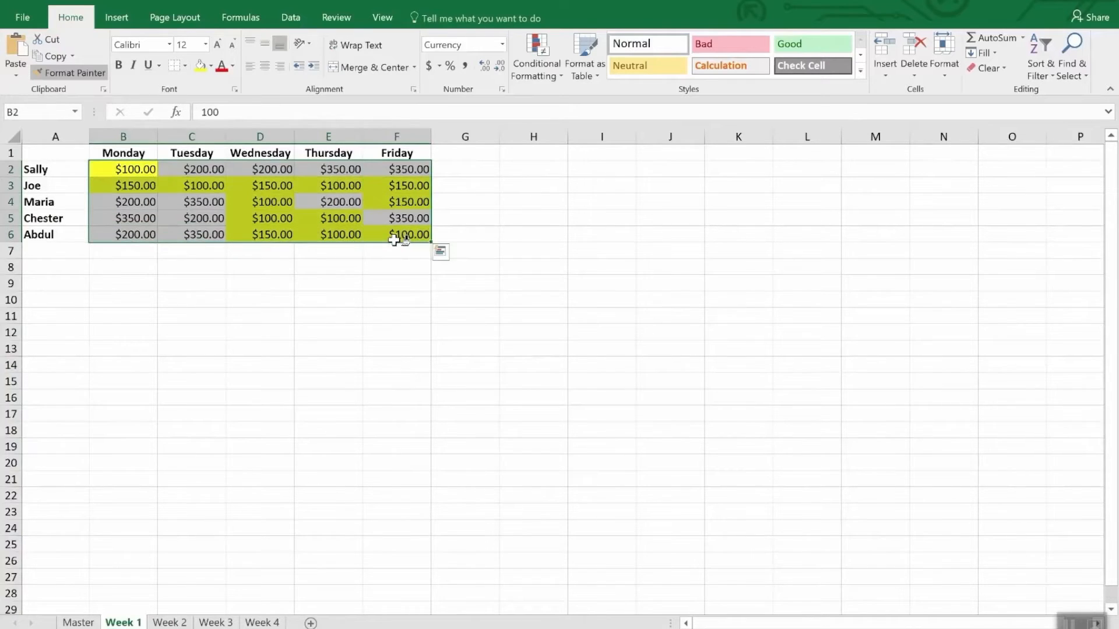
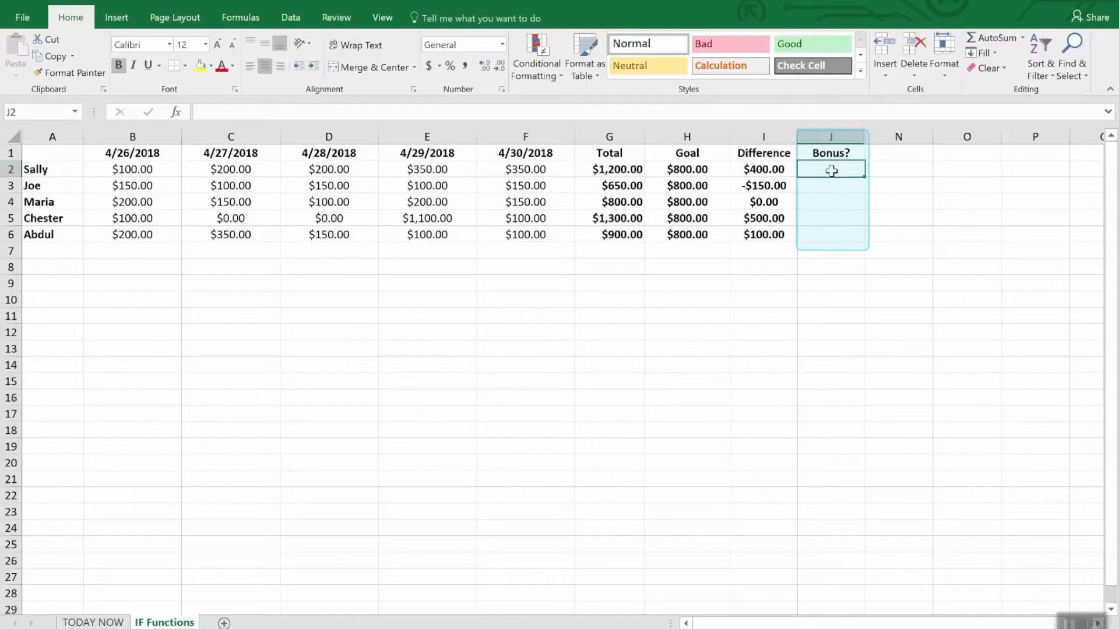
drag(829, 168, 834, 251)
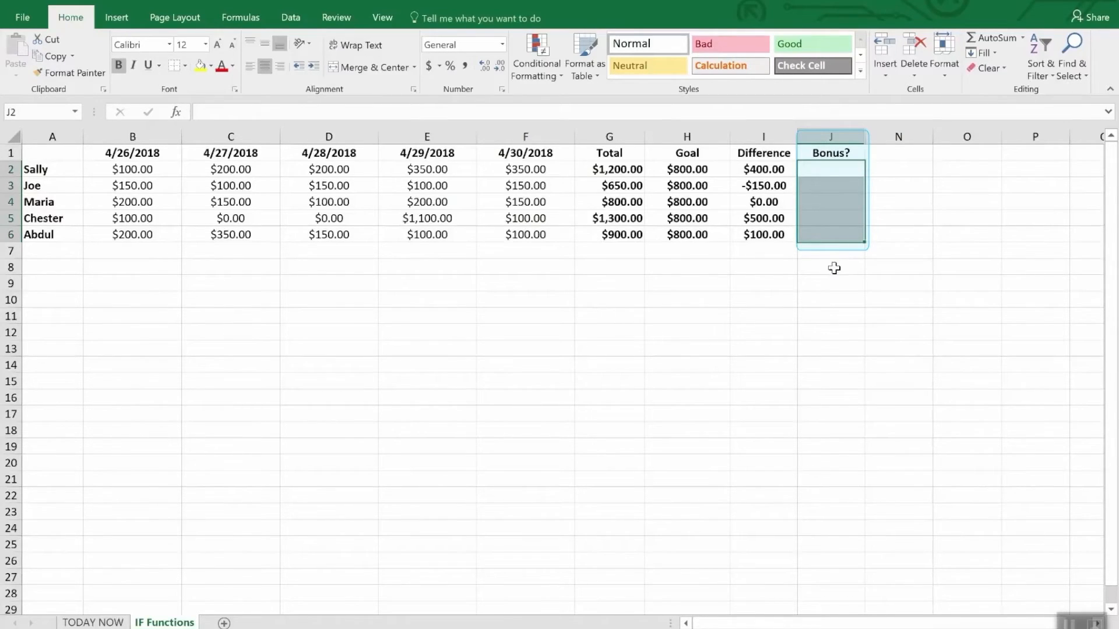
click(834, 268)
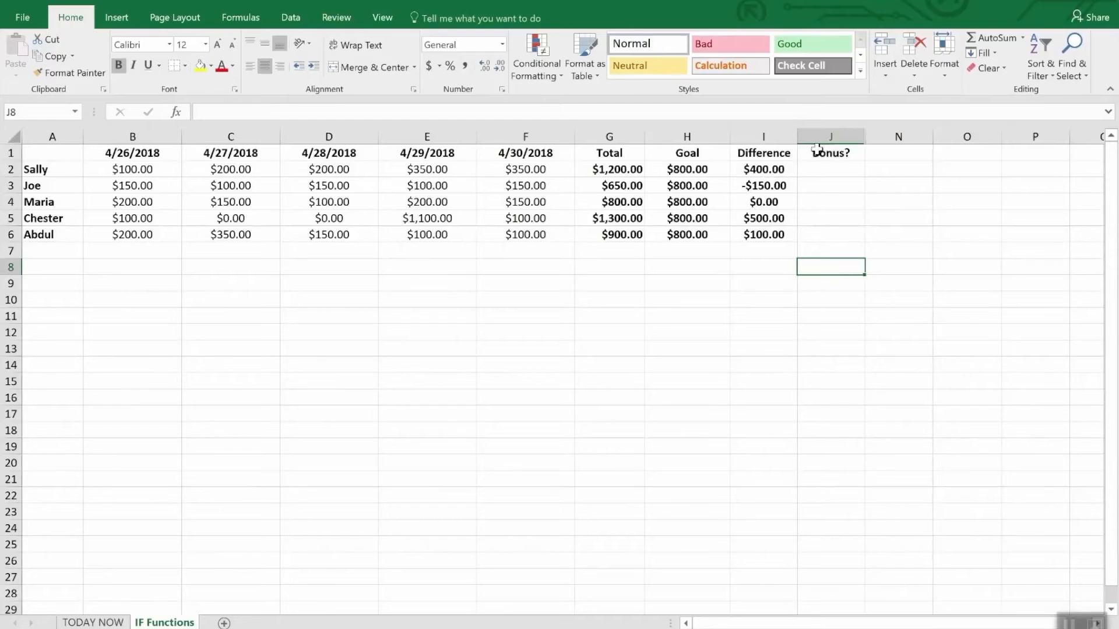
Start an IF formula in J2 that tests whether I2>0 and returns "Yes" when true
click(834, 174)
text(=)
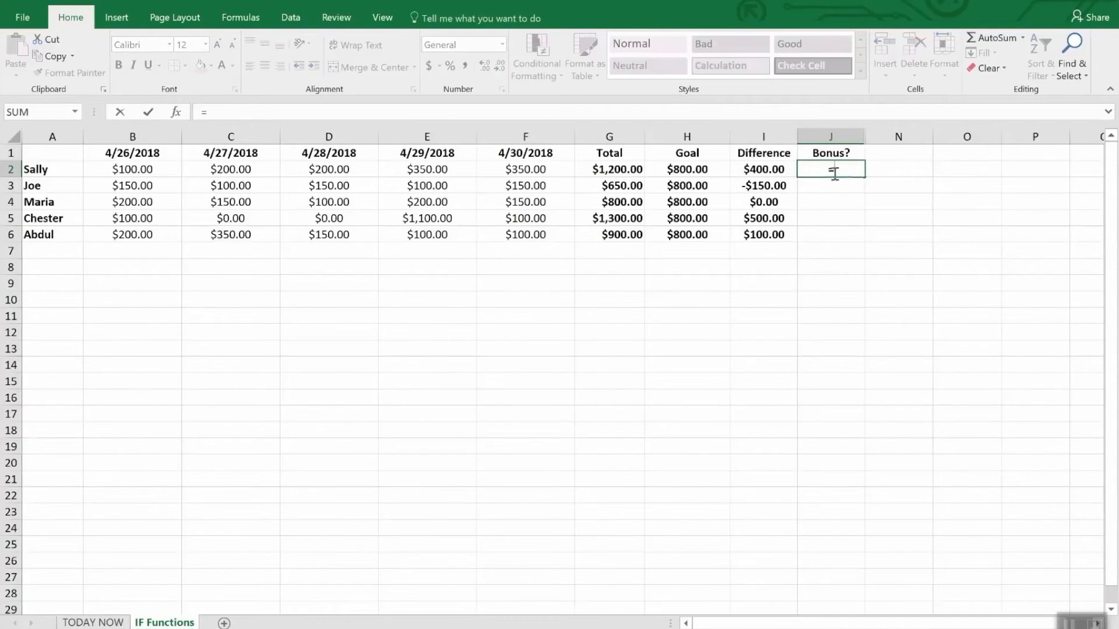
text(IF(i2)
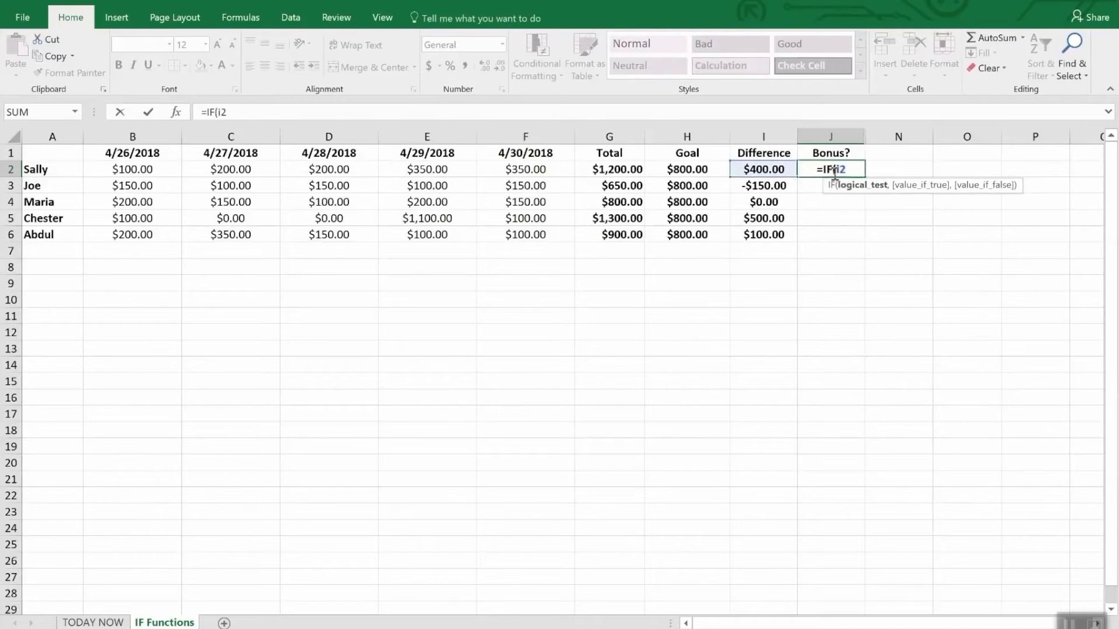
text(>)
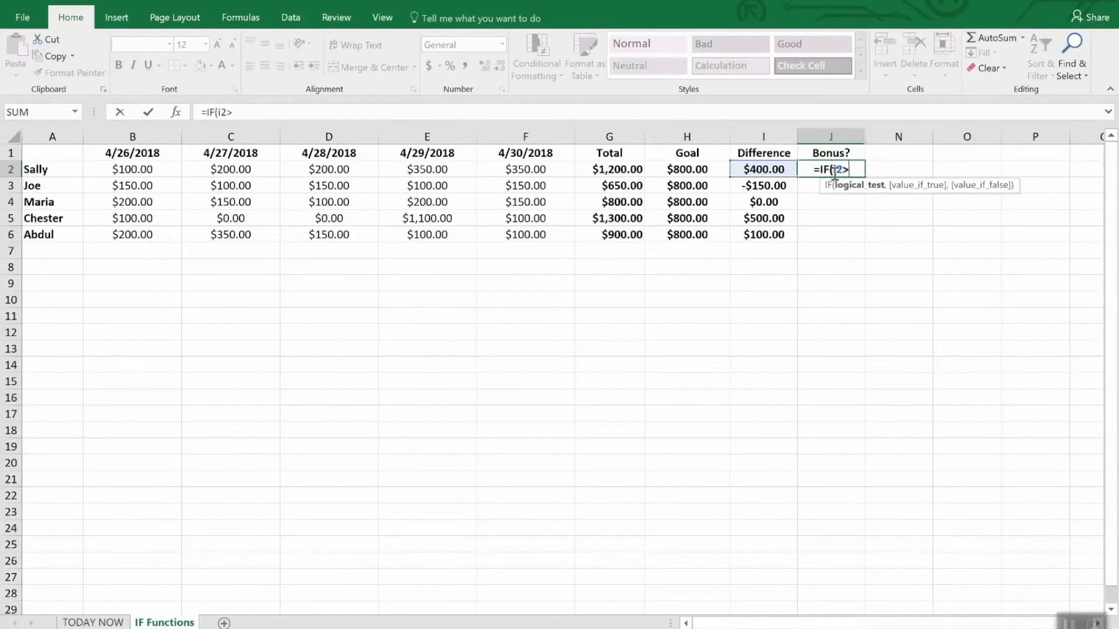
text(0,)
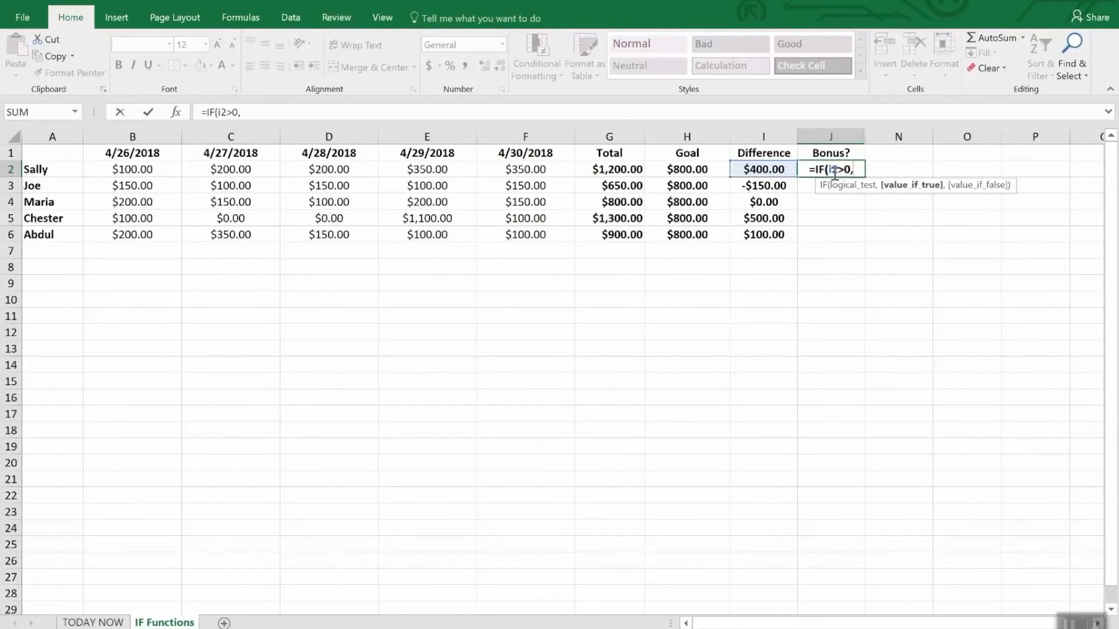
text("Y)
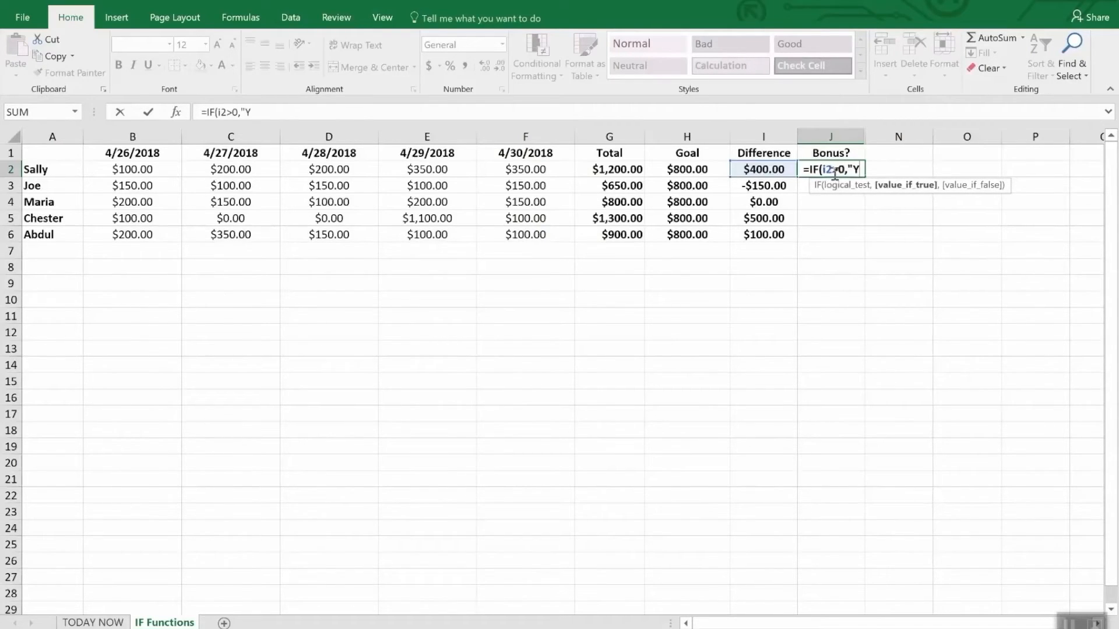
text(es")
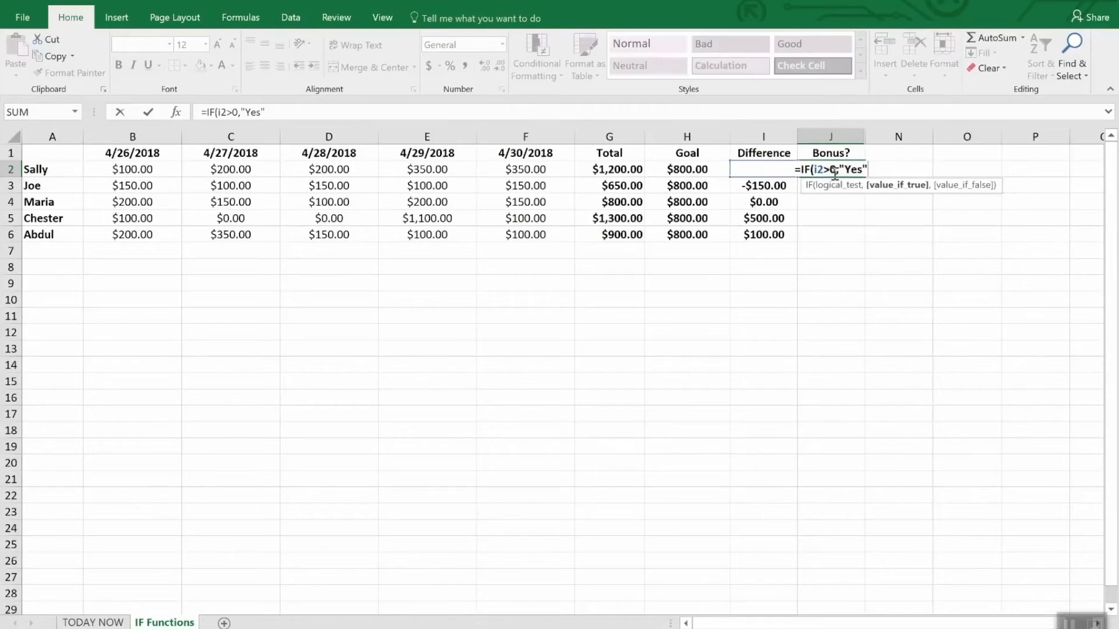
text(,N)
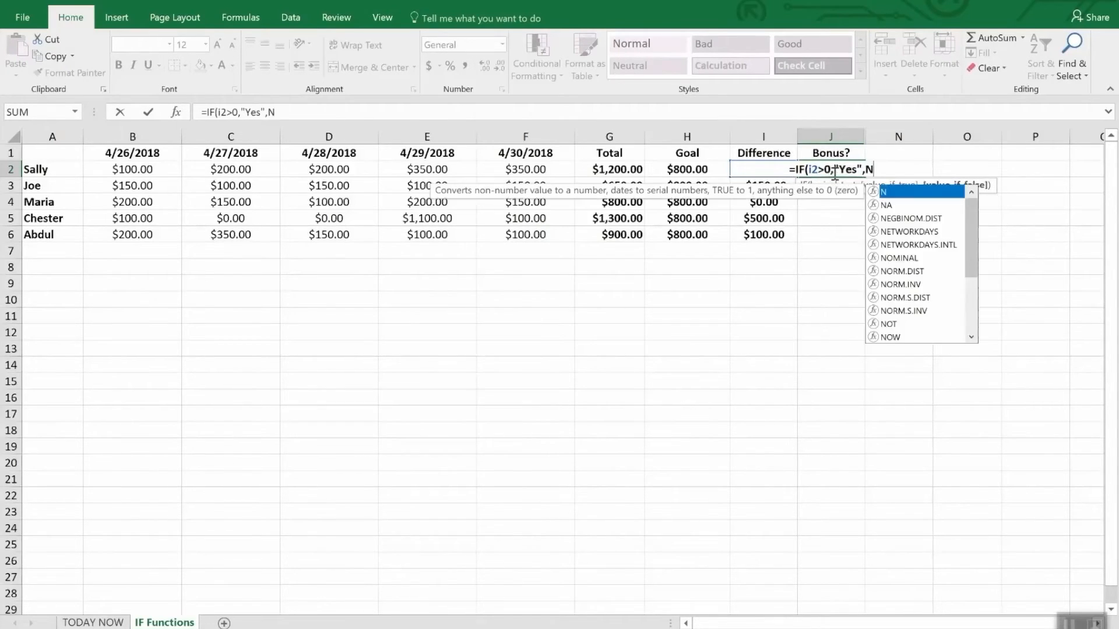
text(o)
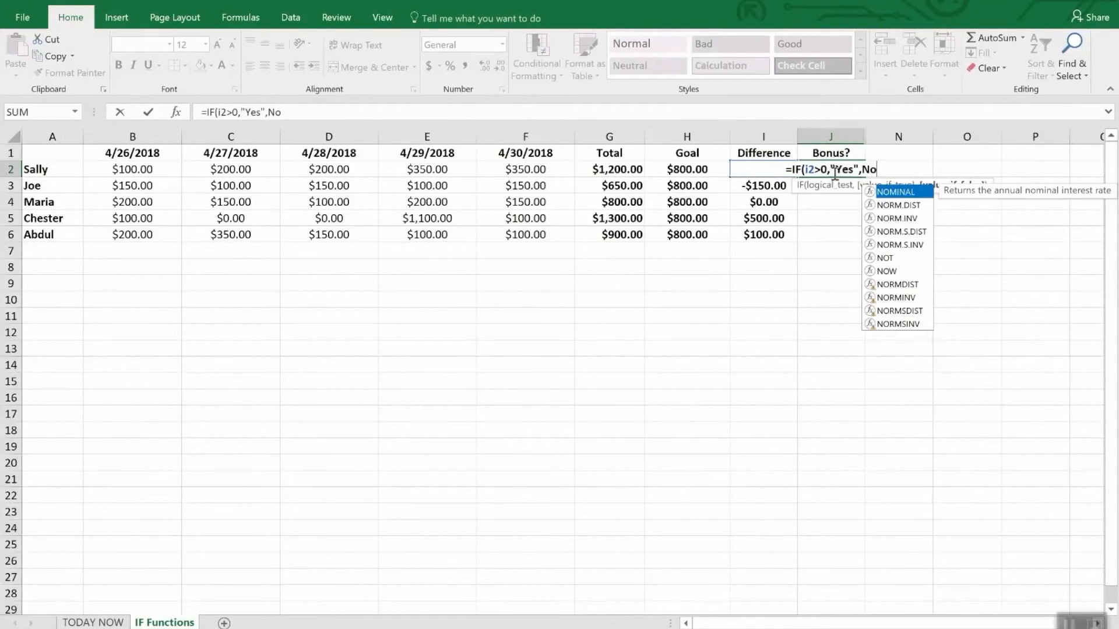
Complete the J2 formula with "No" as the false value, giving =IF(I2>0,"Yes","No")
key(BackSpace)
key(BackSpace)
text("N)
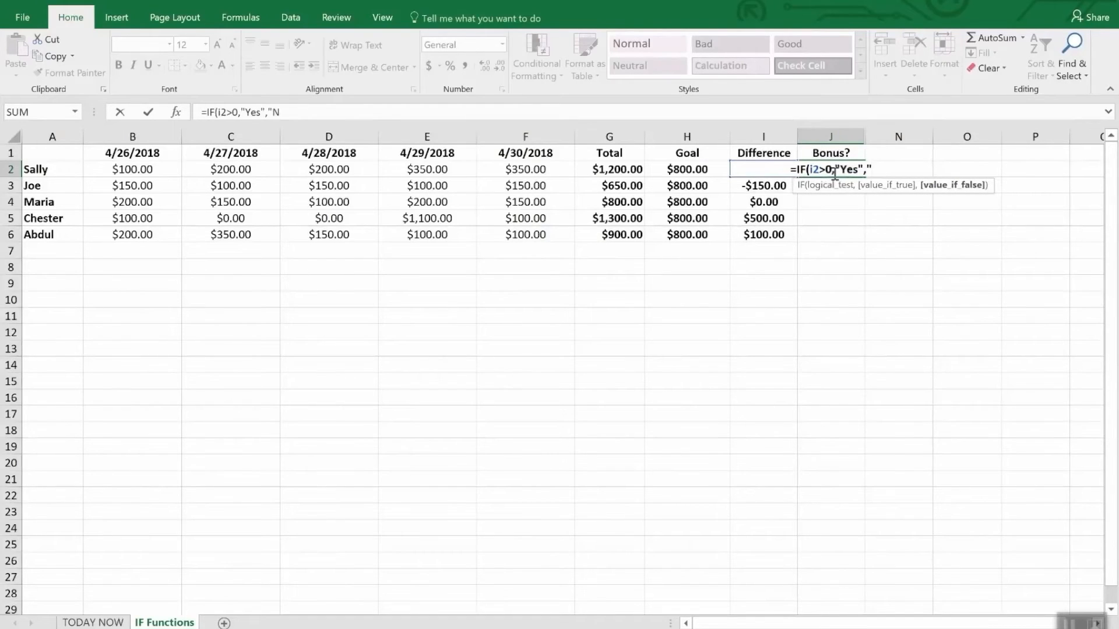
text(o")
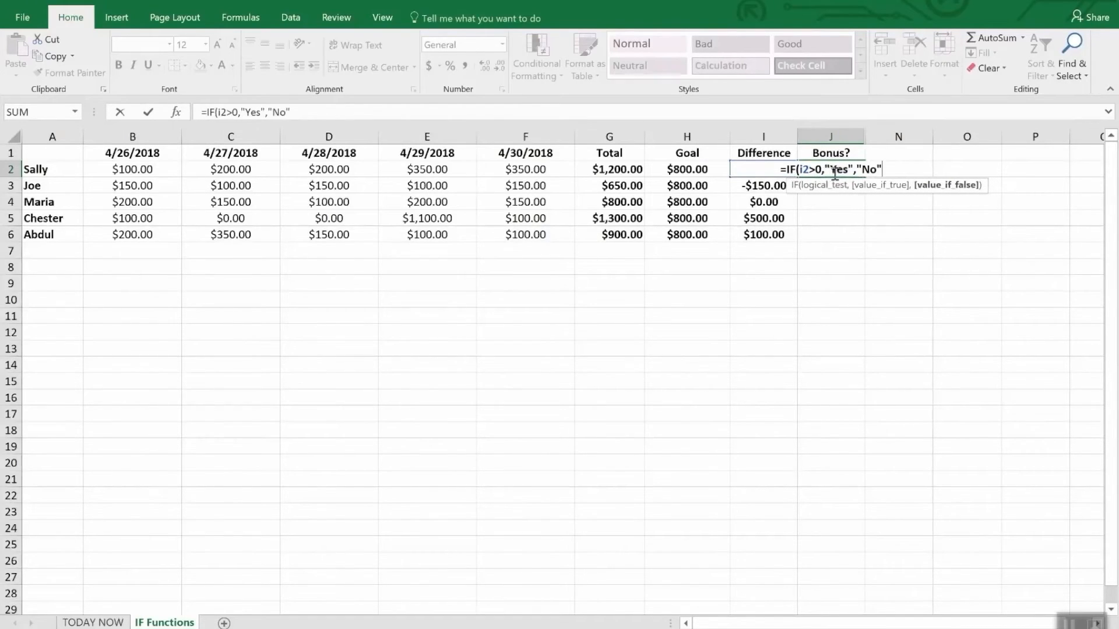
text())
key(Return)
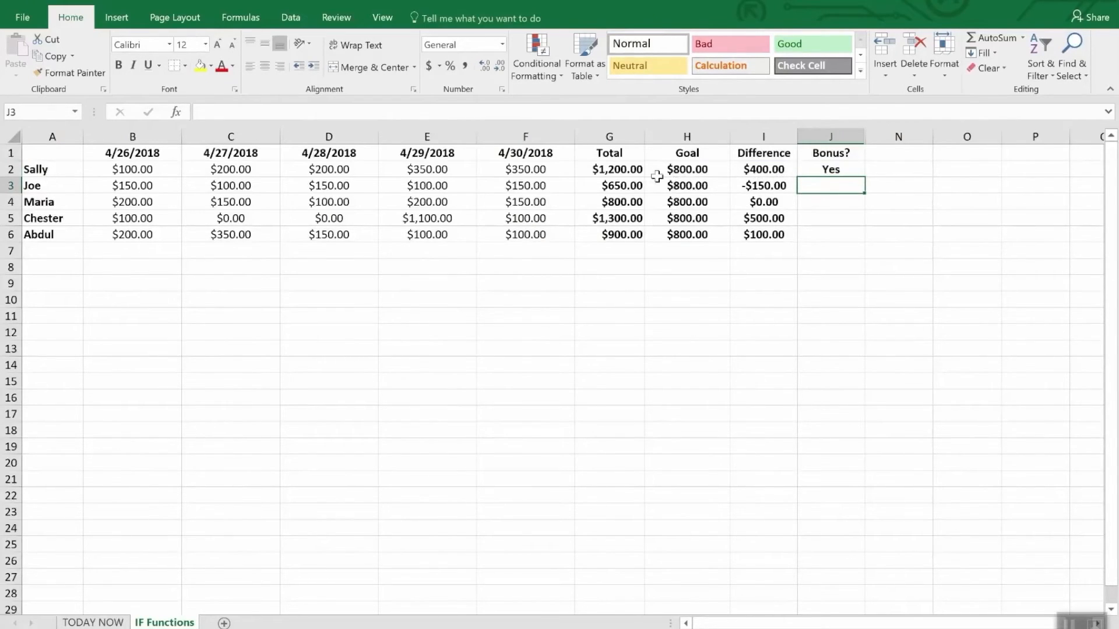
Fill the Bonus? formula from J2 down through J6
click(847, 221)
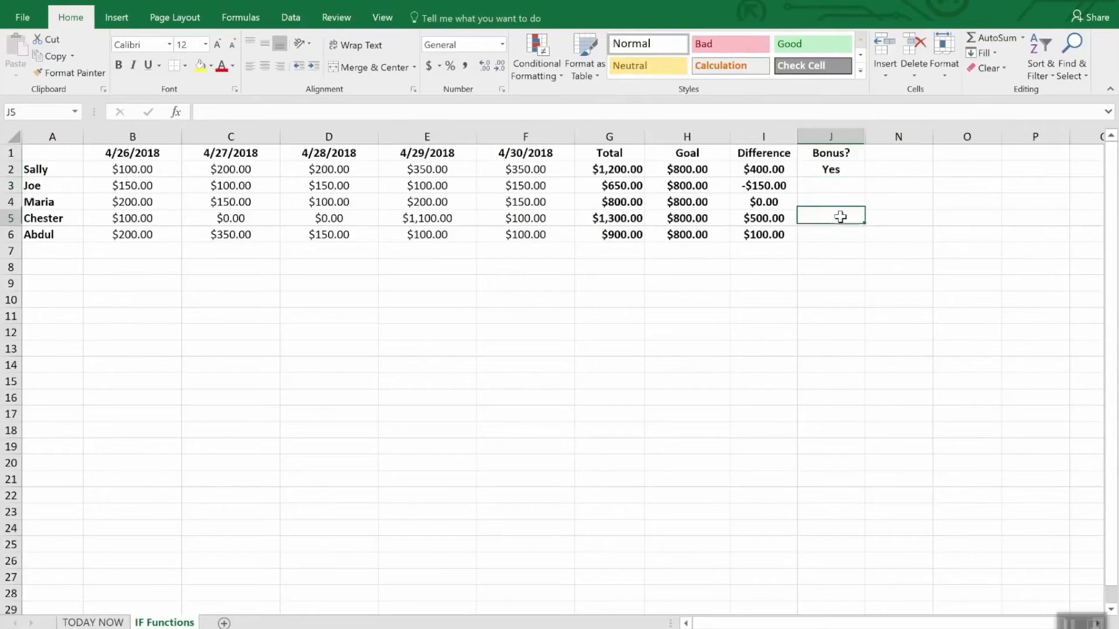
click(830, 170)
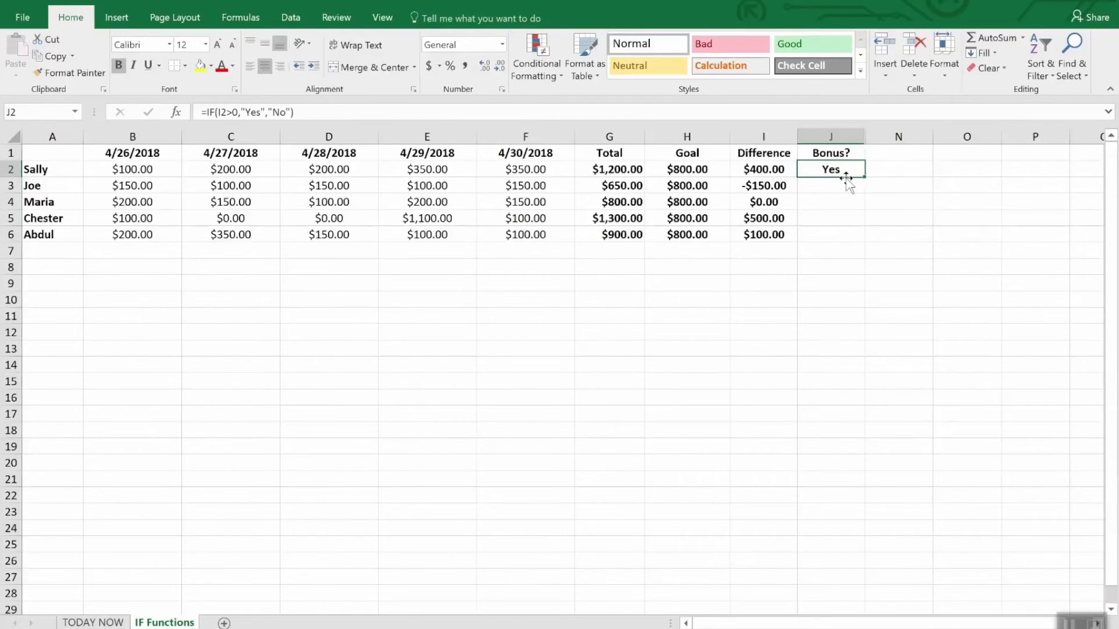
drag(865, 177, 865, 241)
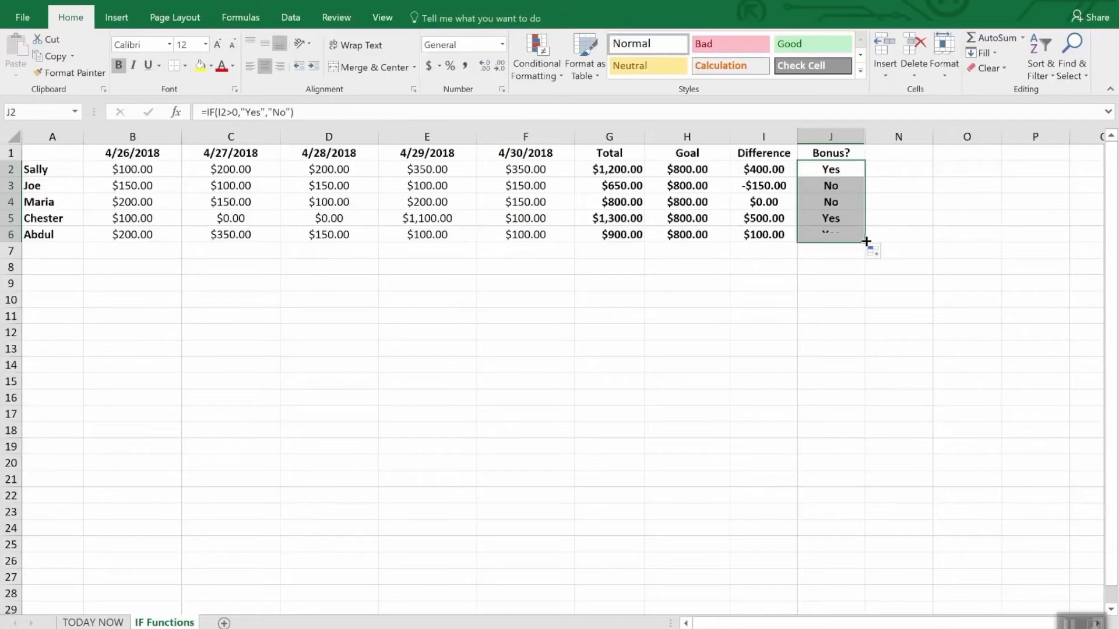
click(848, 281)
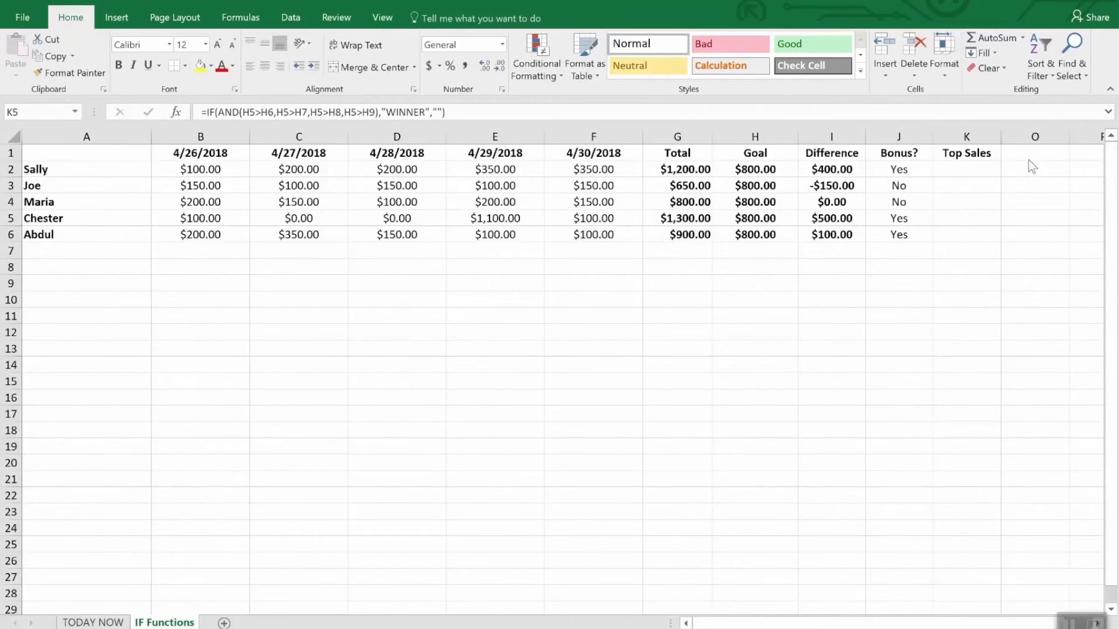
Replace the Top Sales formula in K5 with an IF(AND( test, starting with the conditions I5>I2 and I5>I3
click(967, 154)
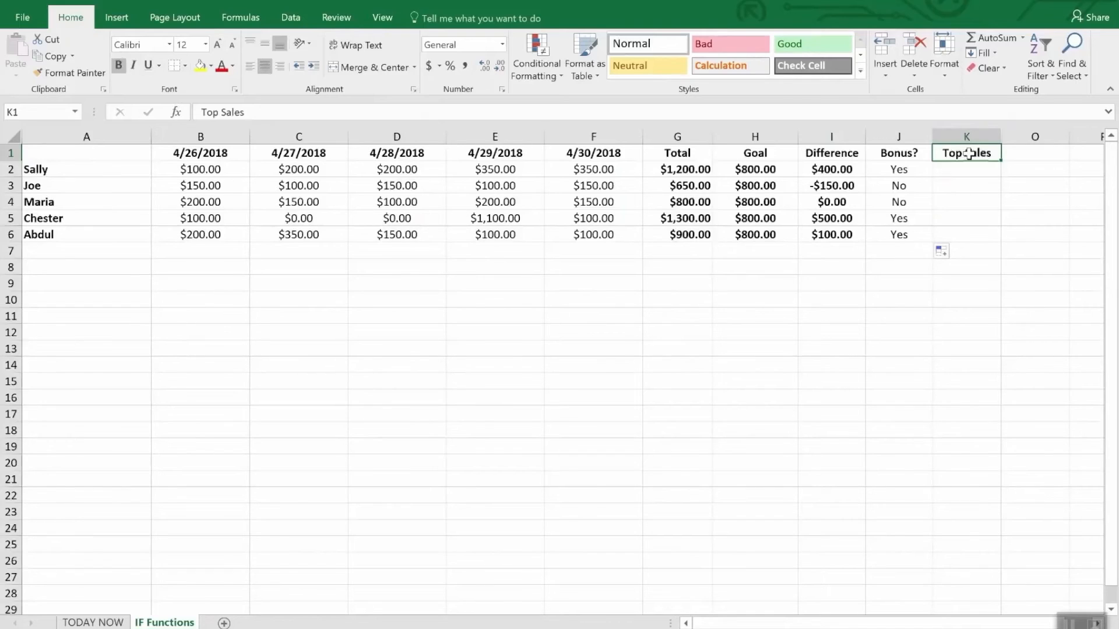
click(953, 221)
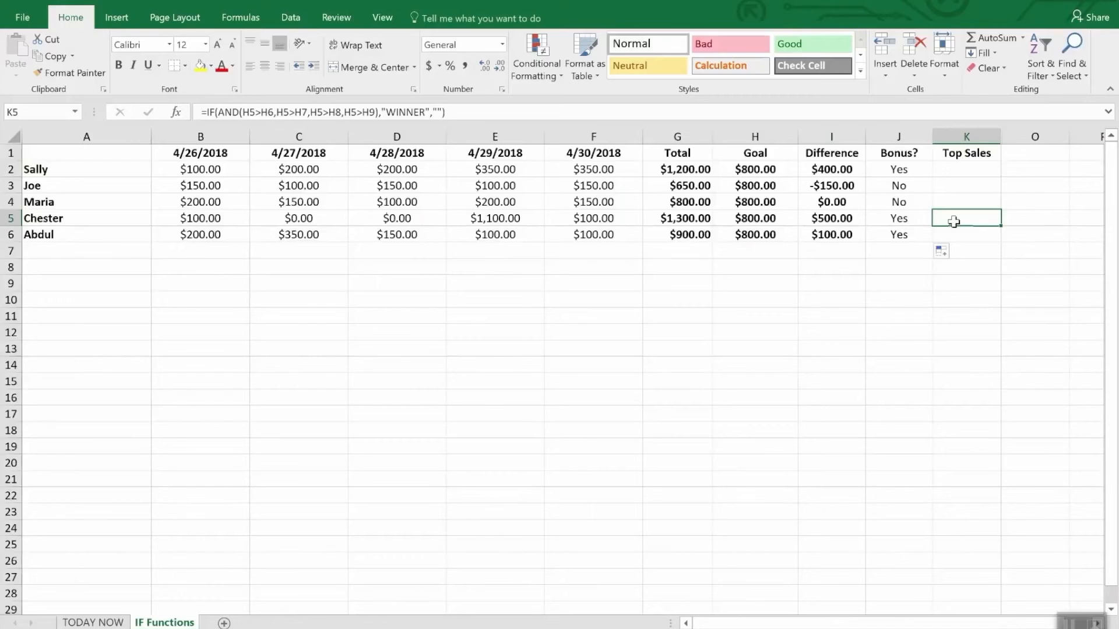
text(=)
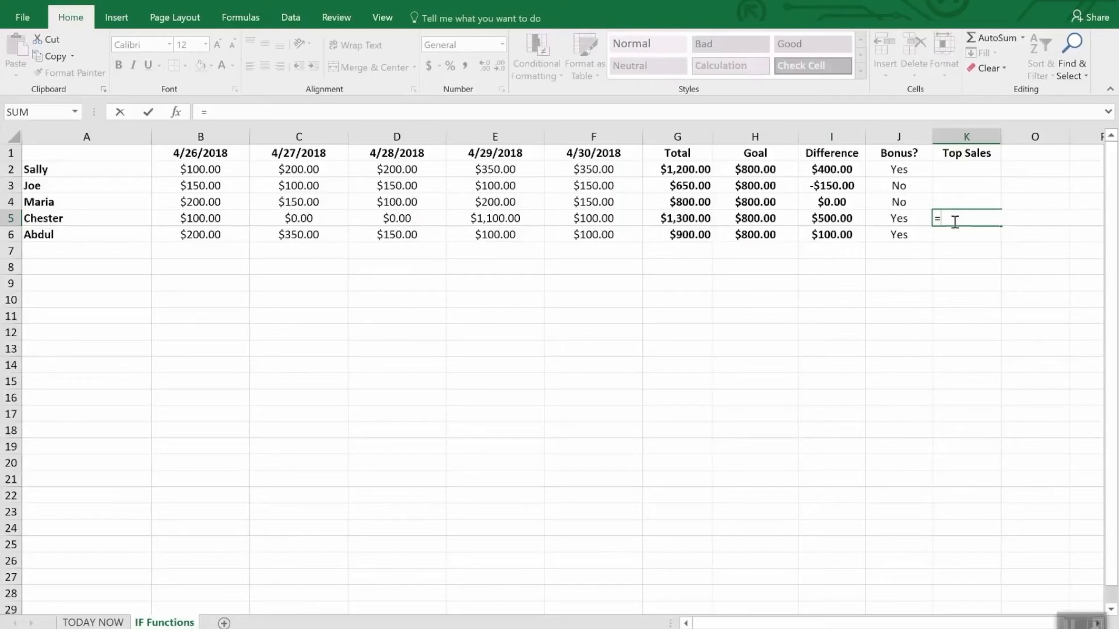
text(IF()
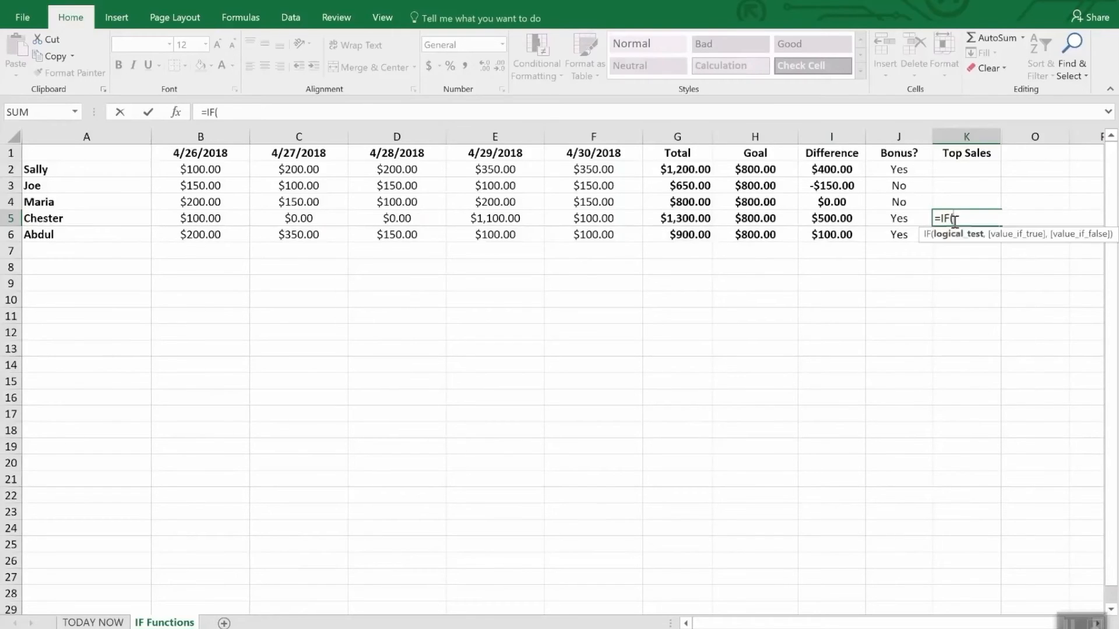
text(and()
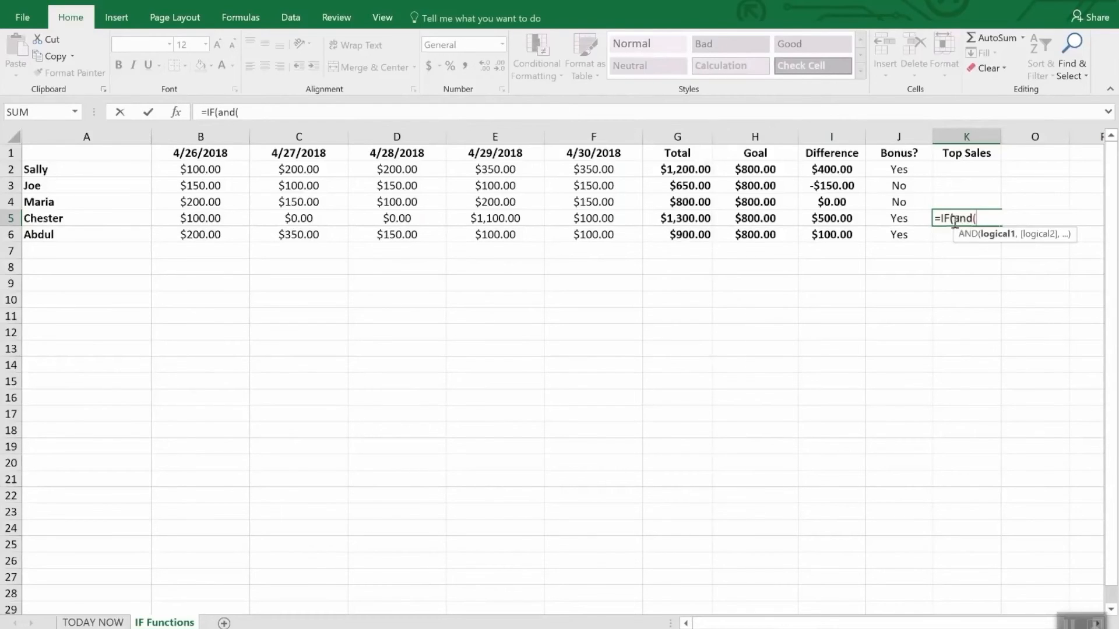
text(i5)
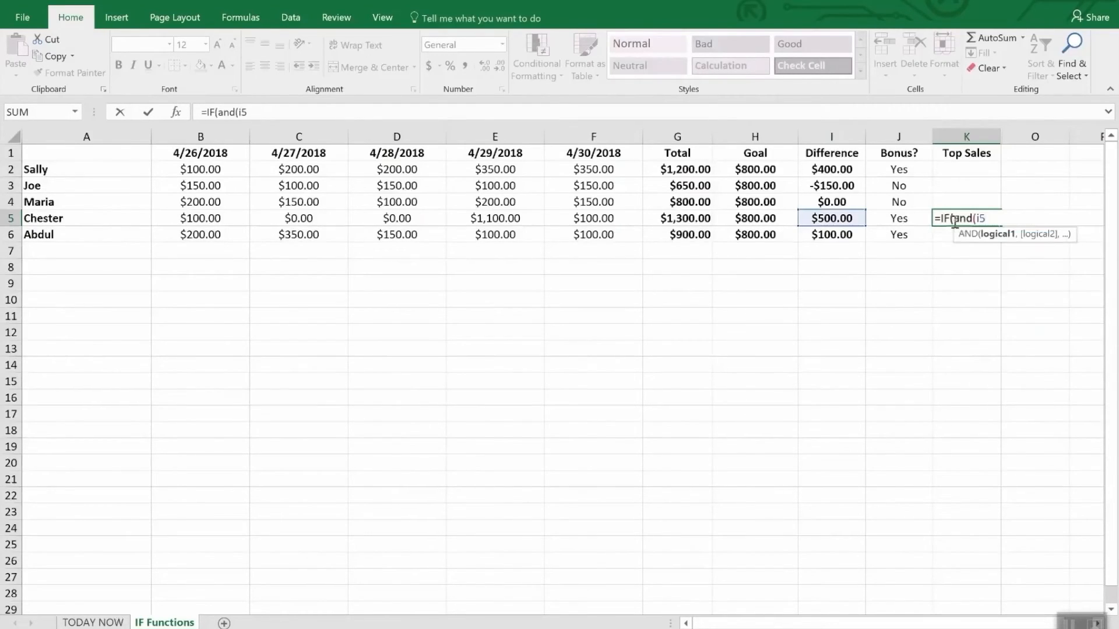
text(>i2,I)
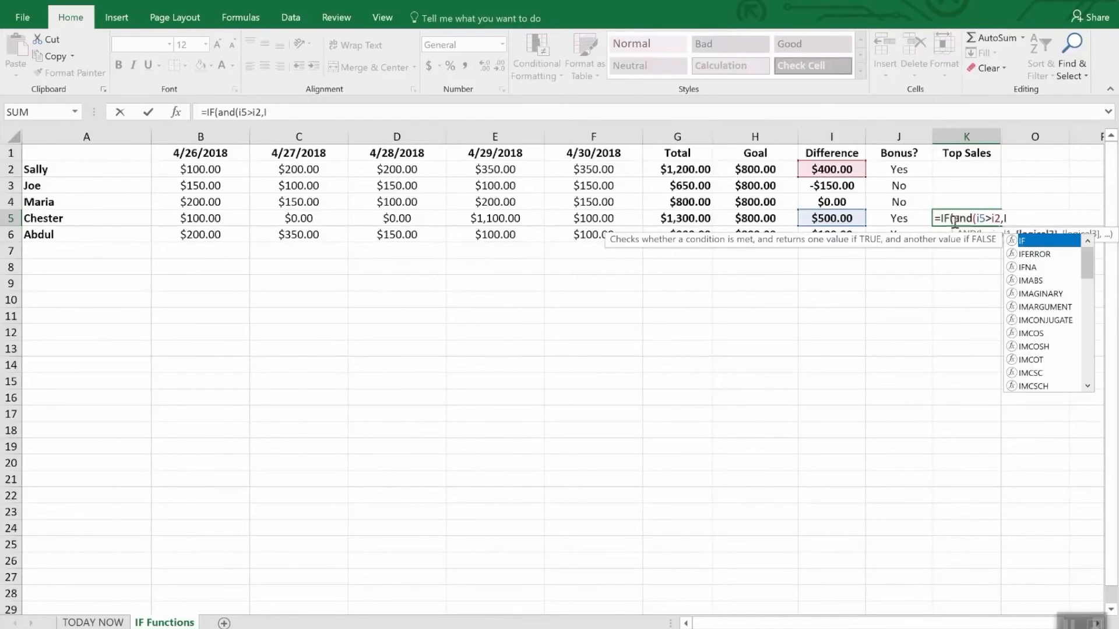
text(5>)
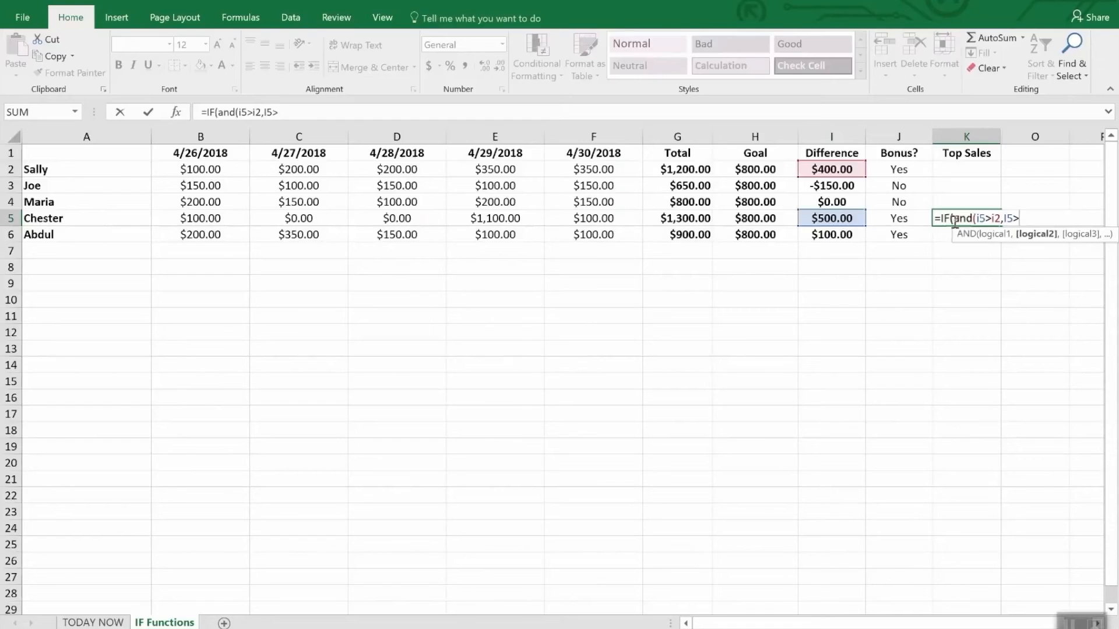
text(i3,I)
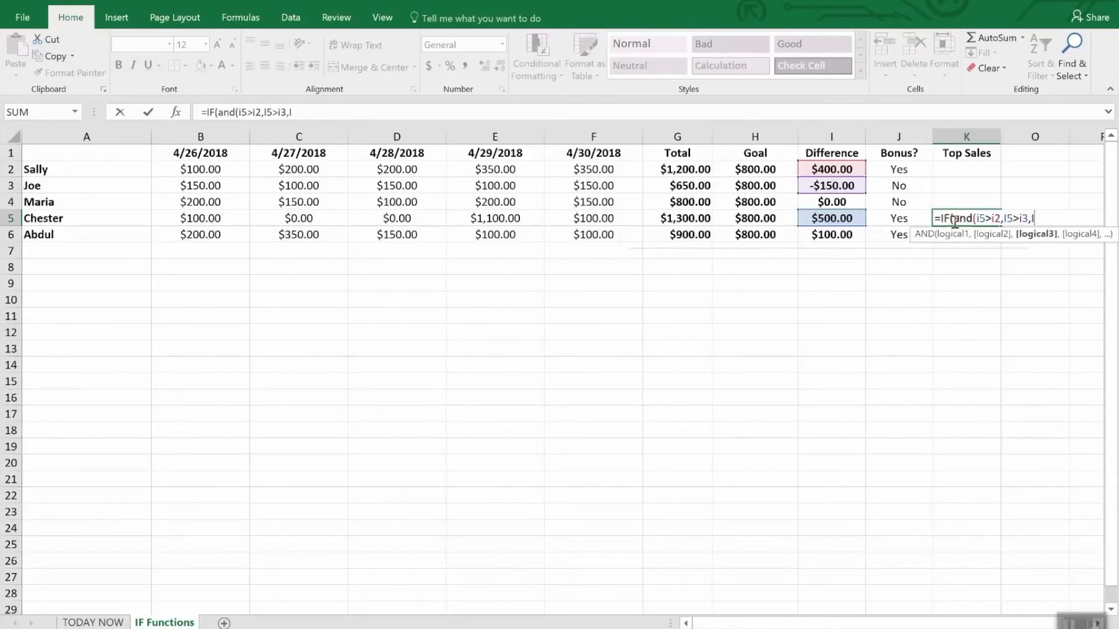
text(6)
Add the conditions I5>I4 and I5>I6 to the AND test in K5 and close the AND function
key(BackSpace)
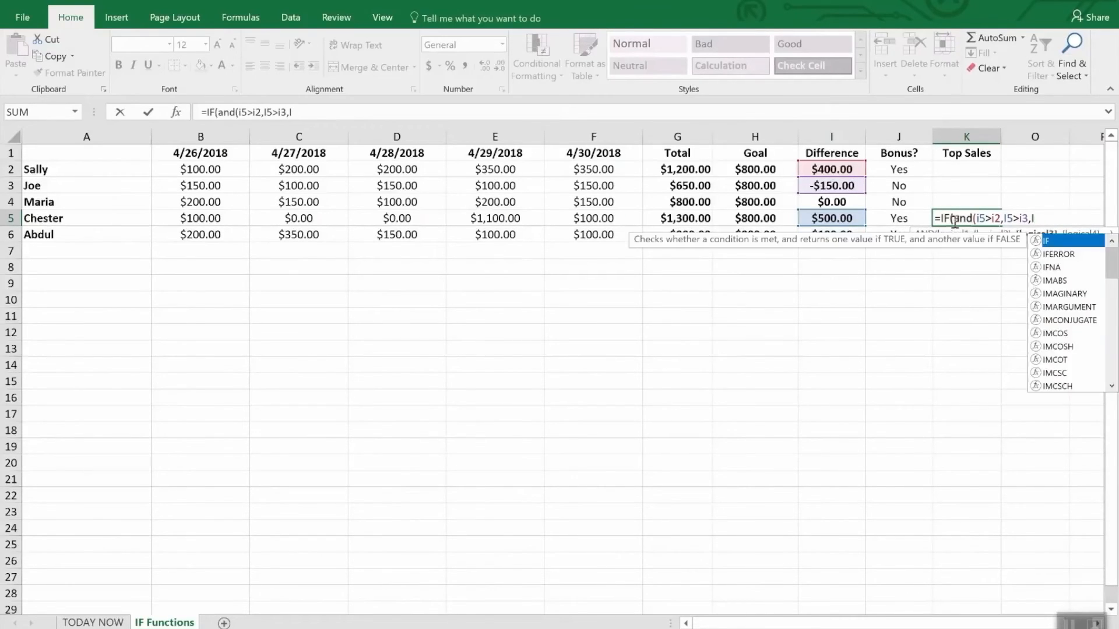
text(6)
key(BackSpace)
text(5>)
text(i4)
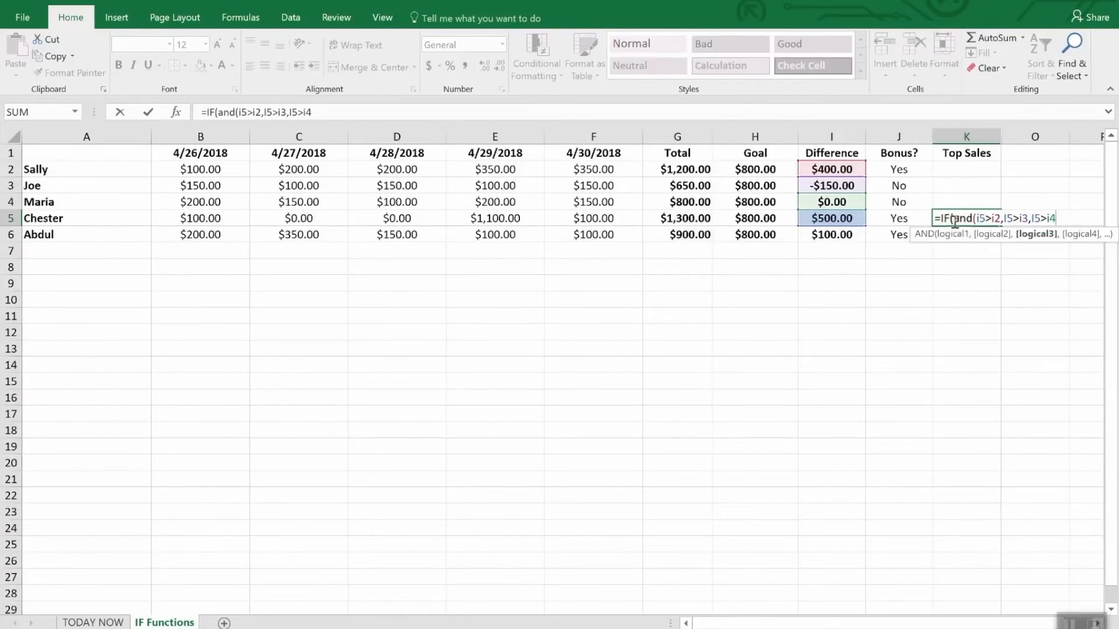
text(,I5>)
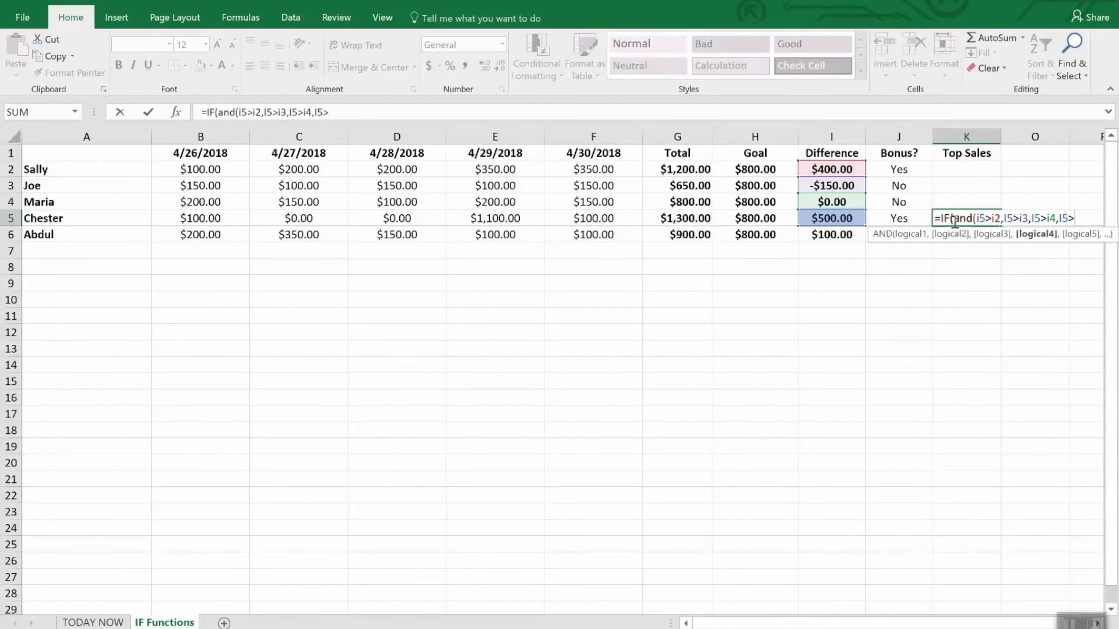
text(i6),)
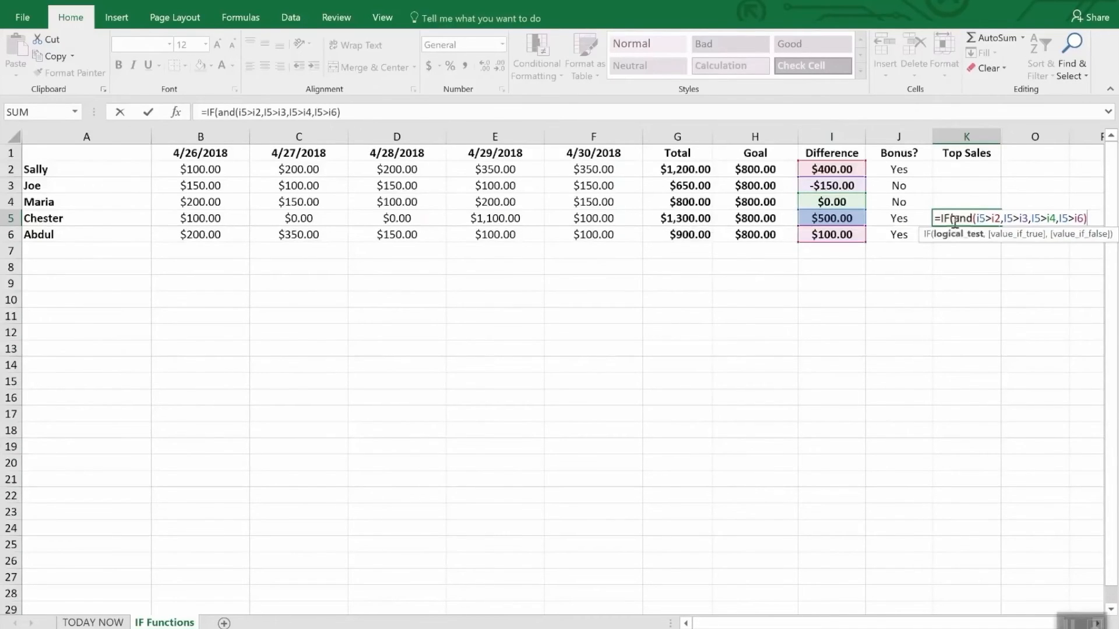
text("W)
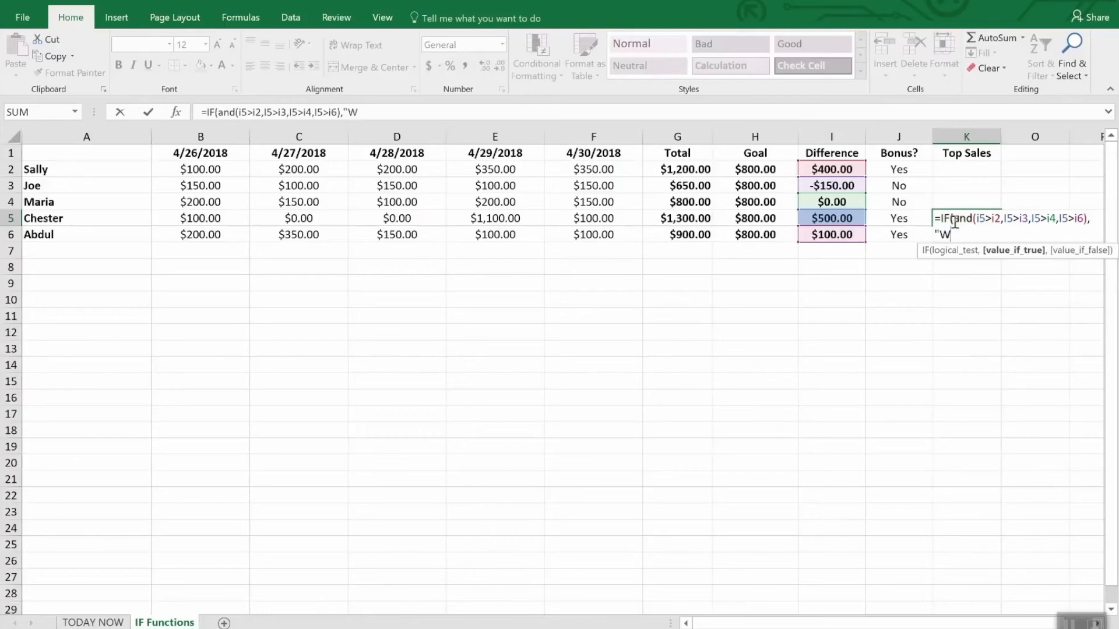
text(INNER",)
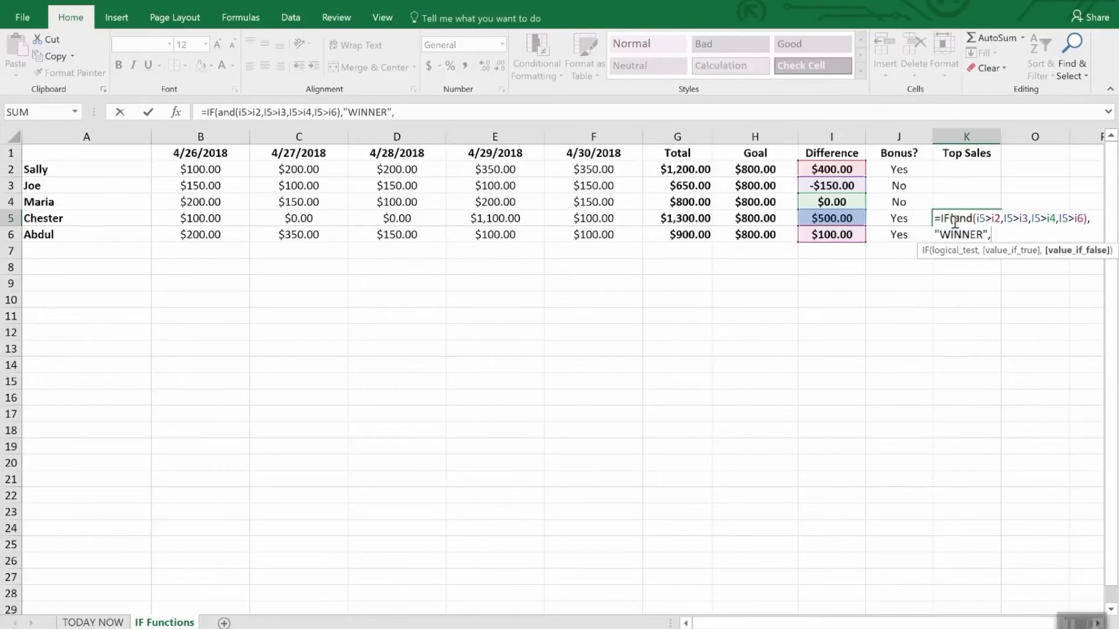
text(""))
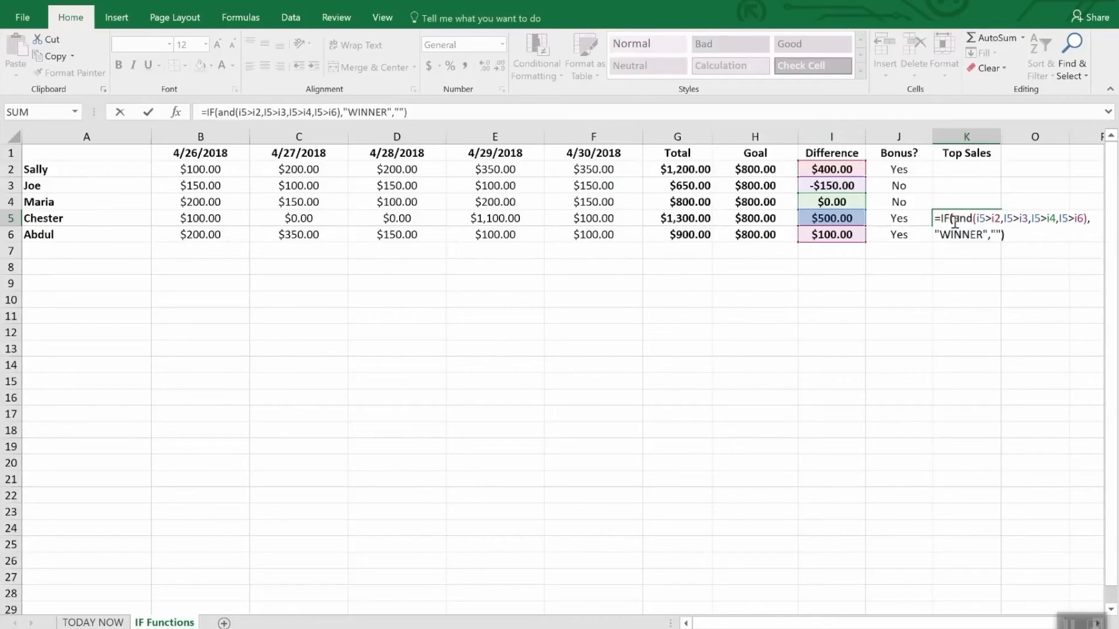
Finish the K5 formula with "WINNER" as the true value and an empty string as the false value
key(Return)
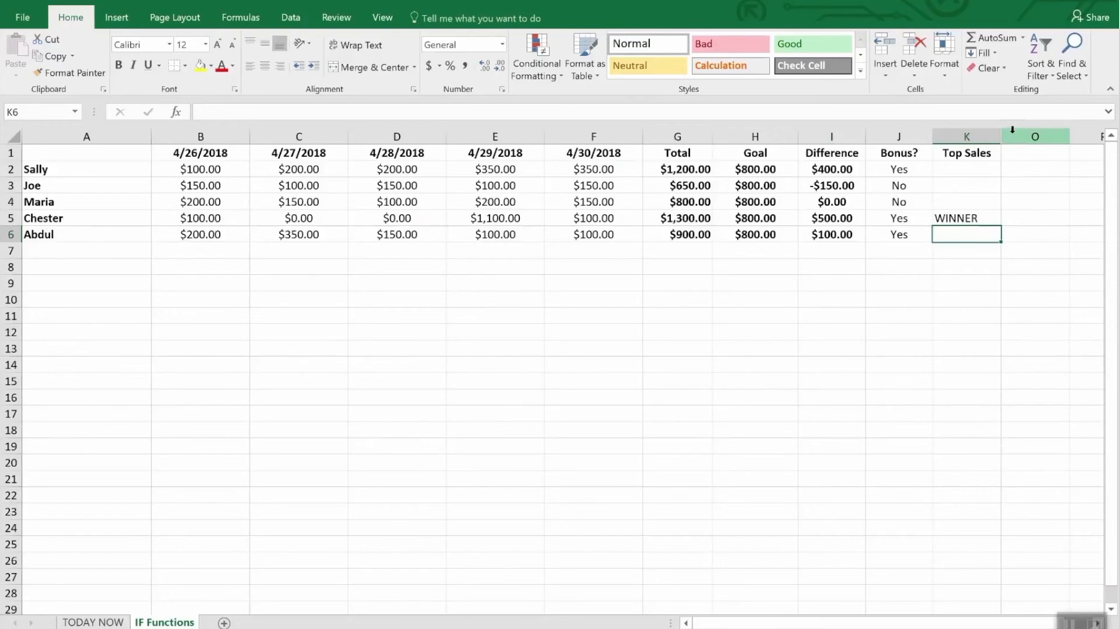
Unhide the hidden columns between K and O
drag(991, 136, 1004, 134)
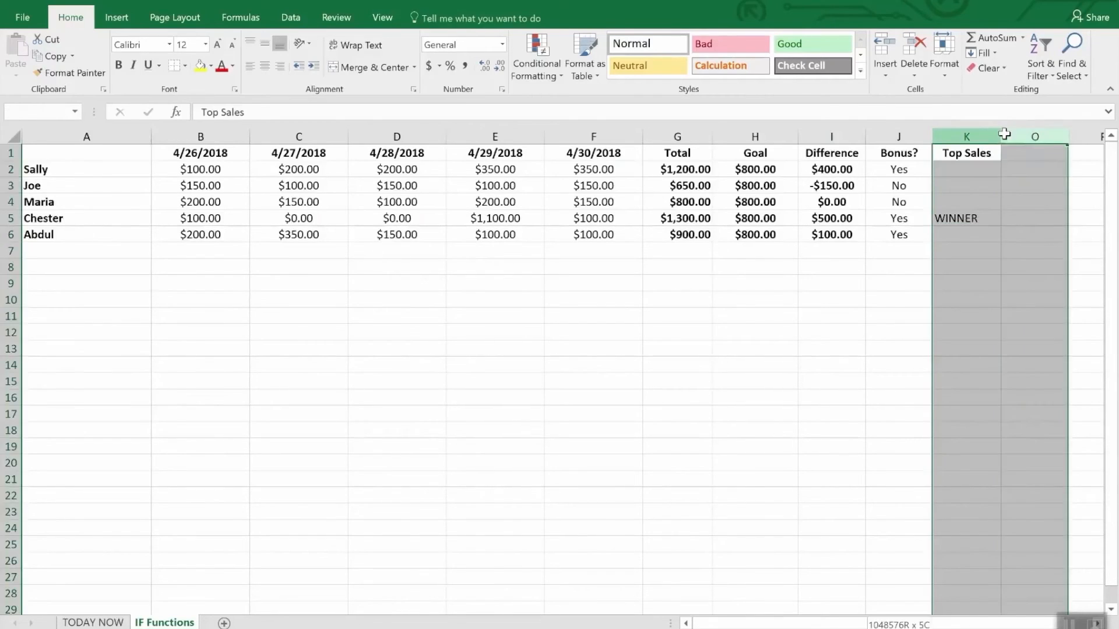
right_click(1004, 135)
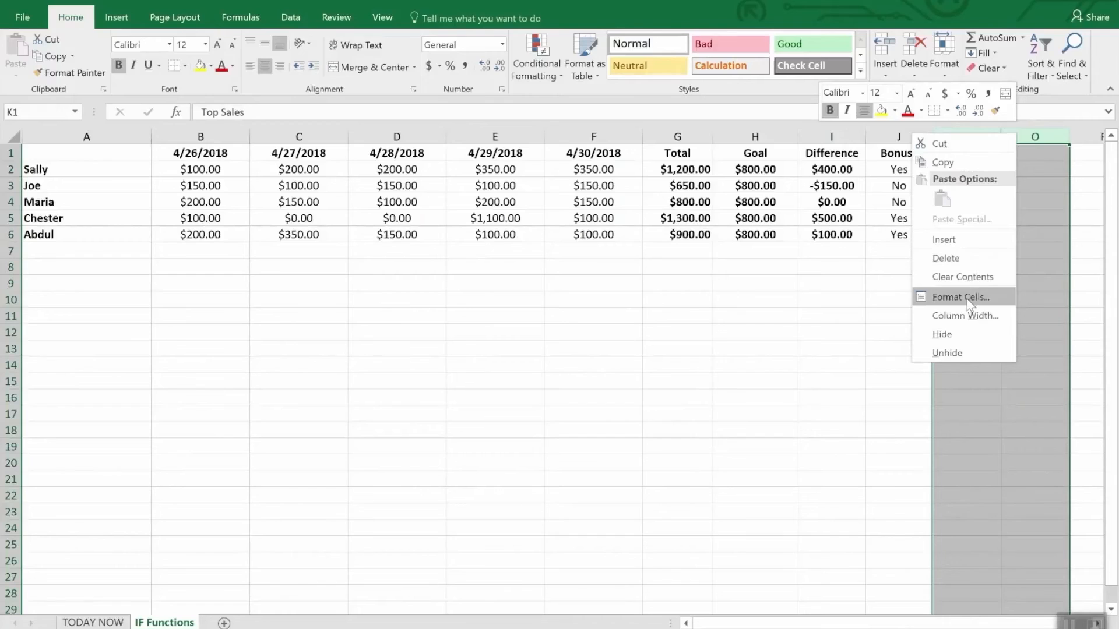
click(960, 350)
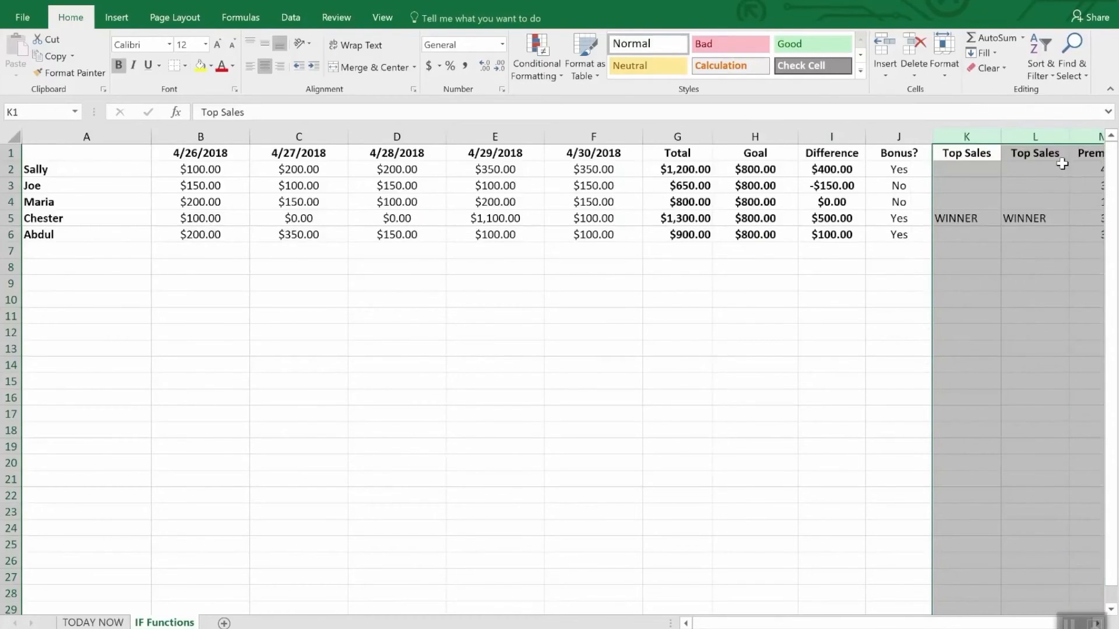
click(1017, 282)
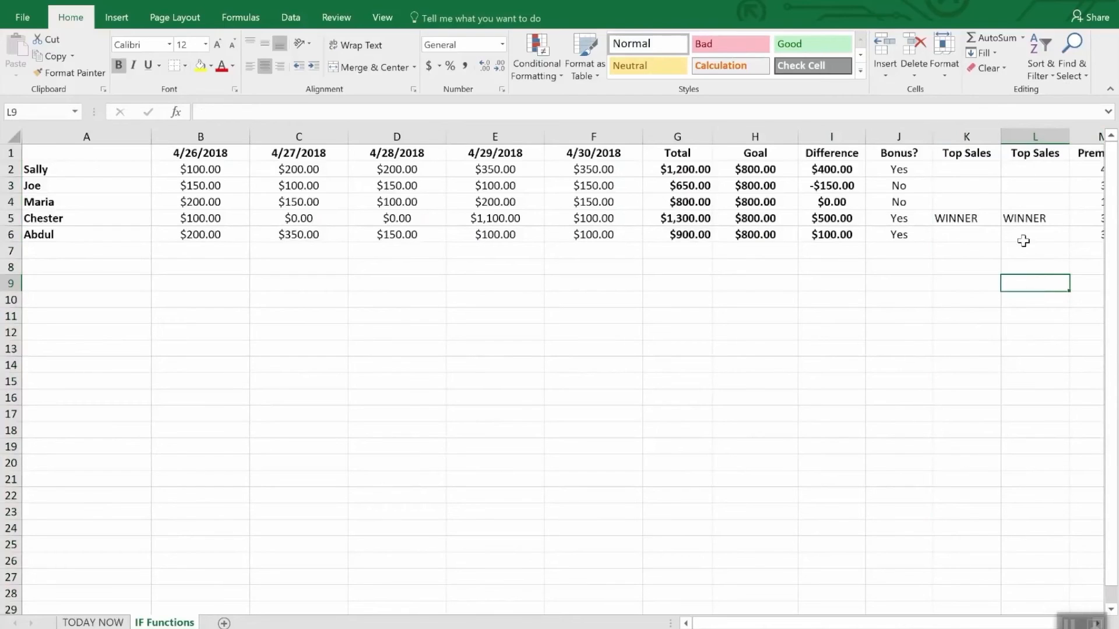
Compare the Top Sales formulas in column L, rows 2 and 3, with the one in K5
click(1026, 168)
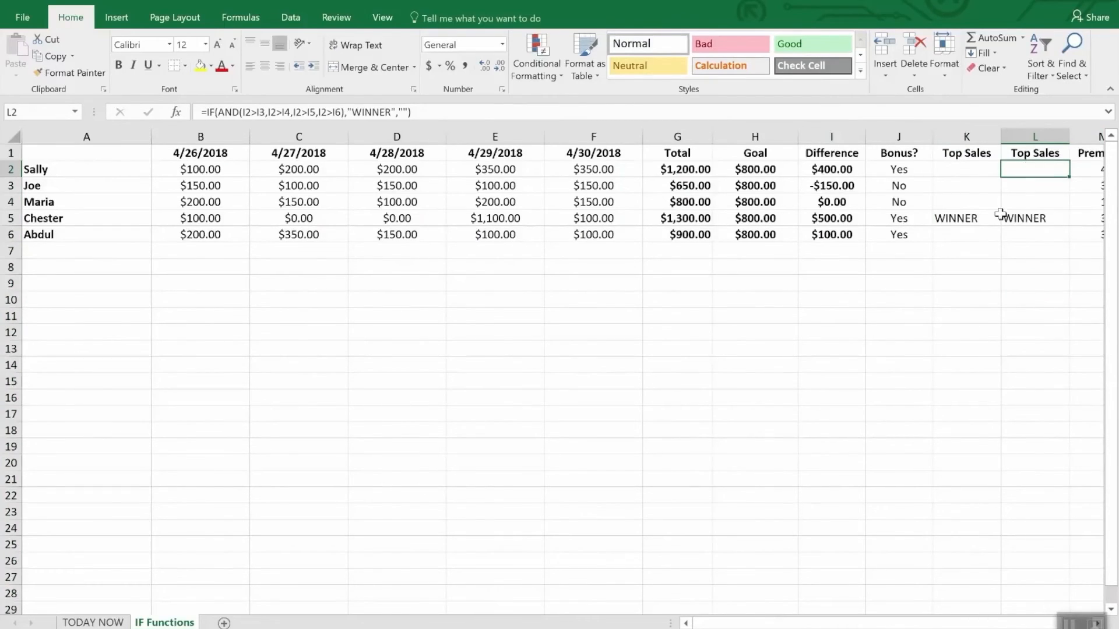
click(979, 220)
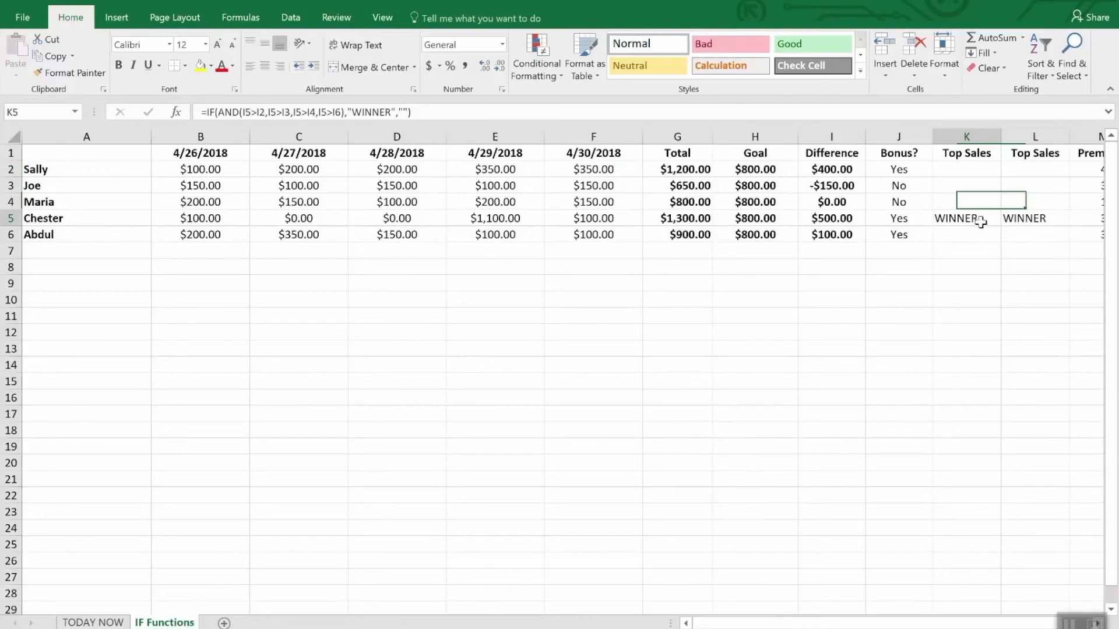
click(1028, 169)
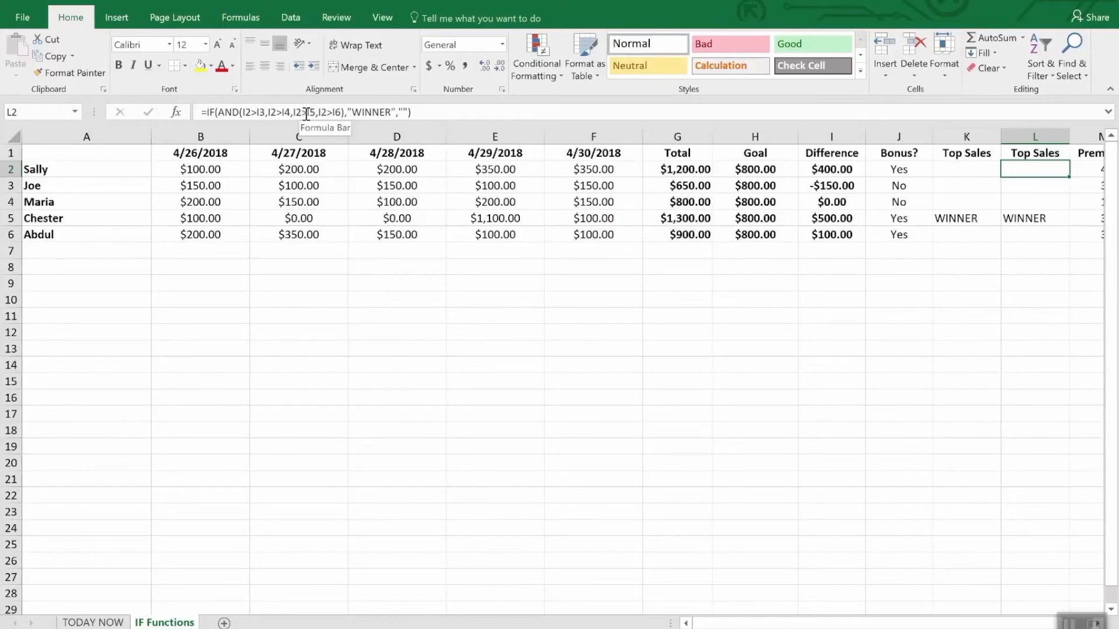
click(1019, 185)
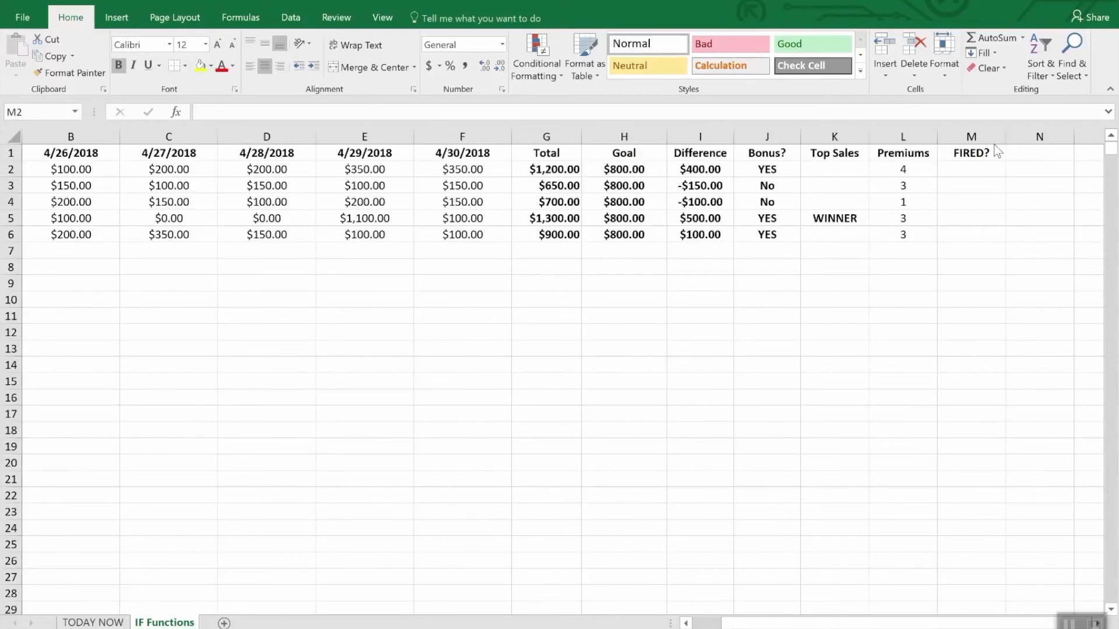
Start the FIRED? formula in M2 as an IF function with a nested OR test
click(977, 173)
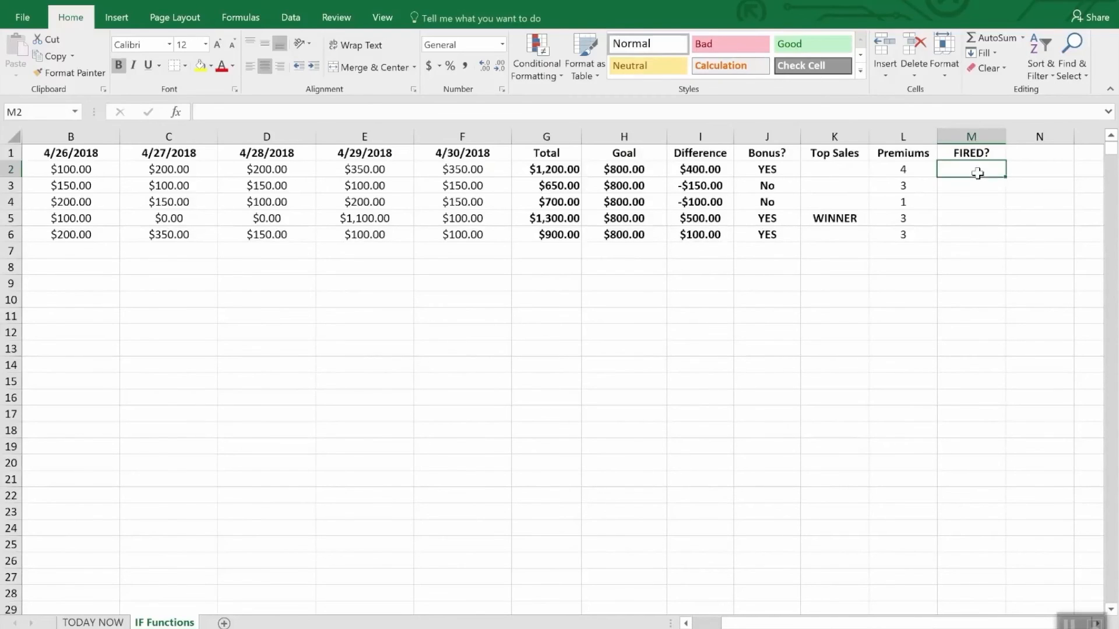
text(=if)
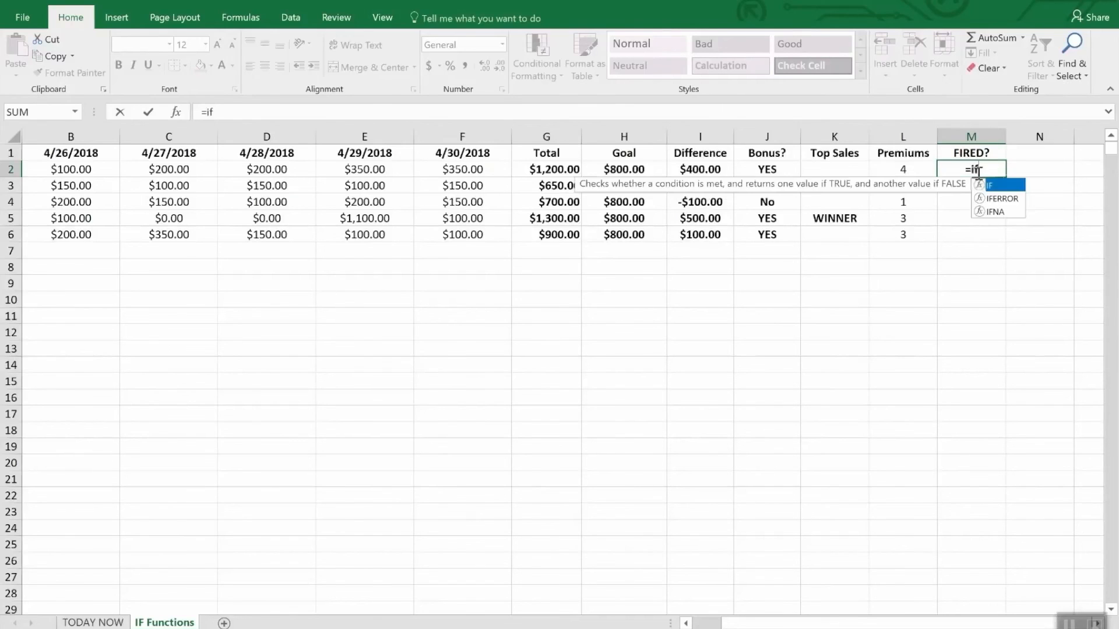
text(9()
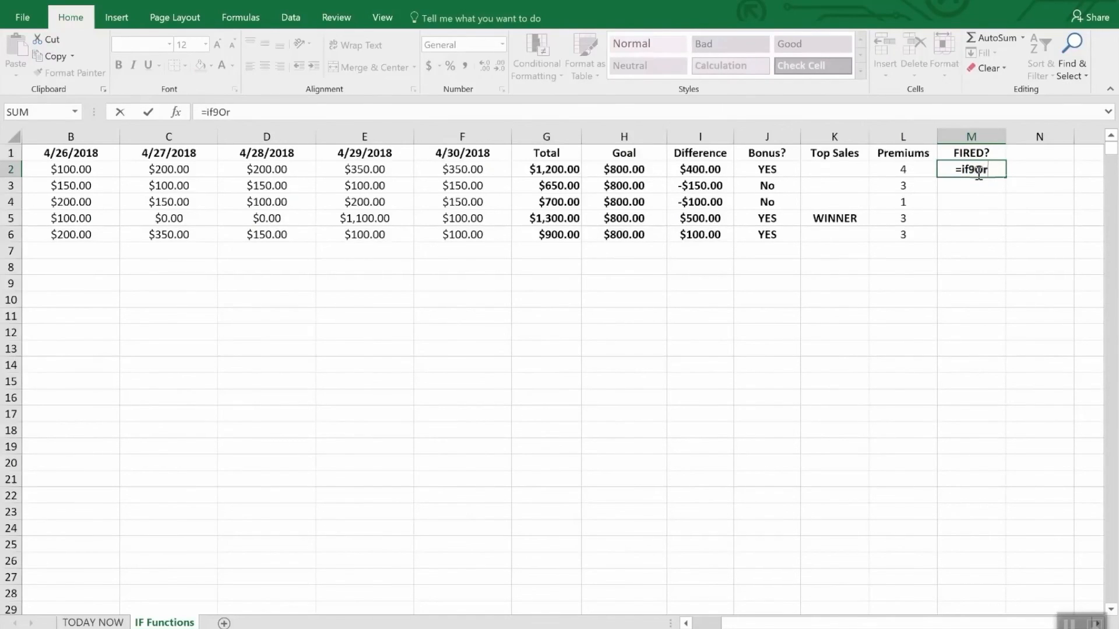
key(BackSpace)
key(BackSpace)
key(BackSpace)
text(f(or)
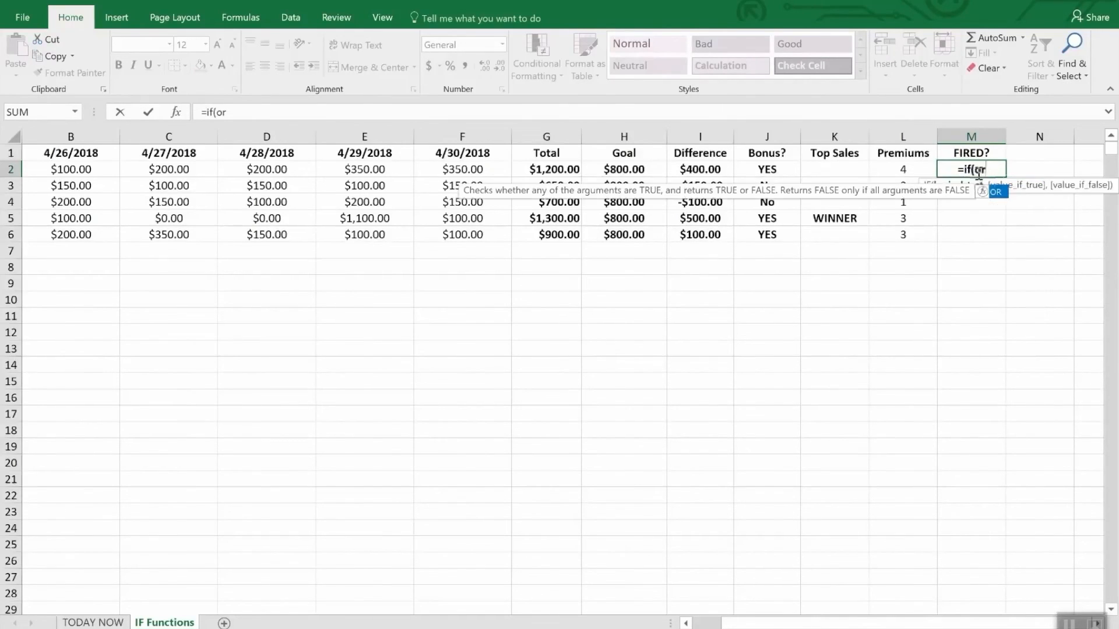
text(()
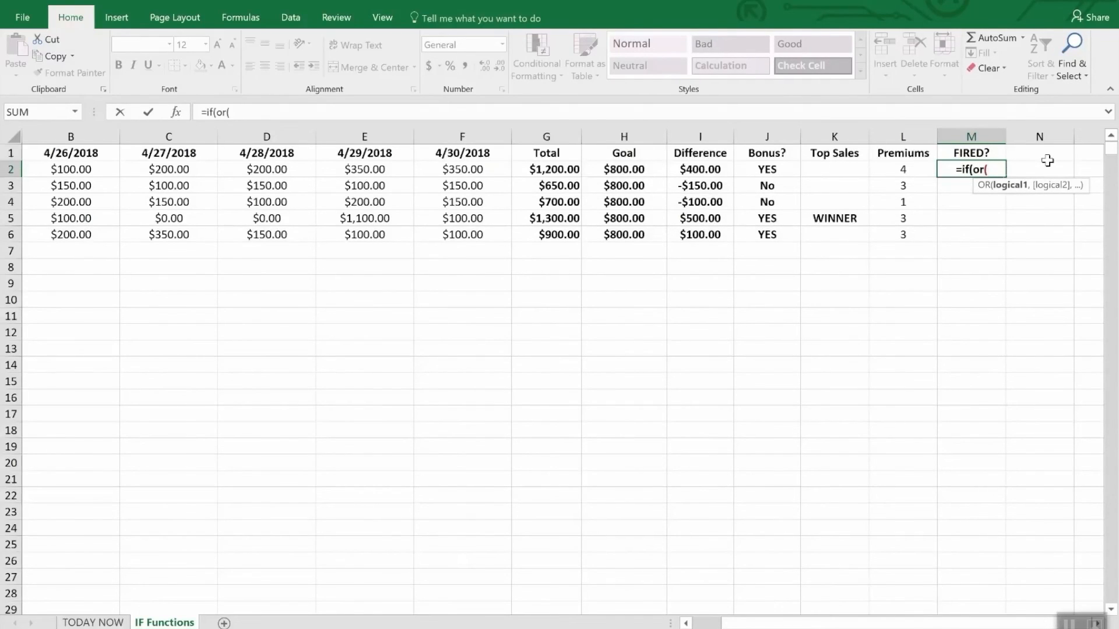
text(i2)
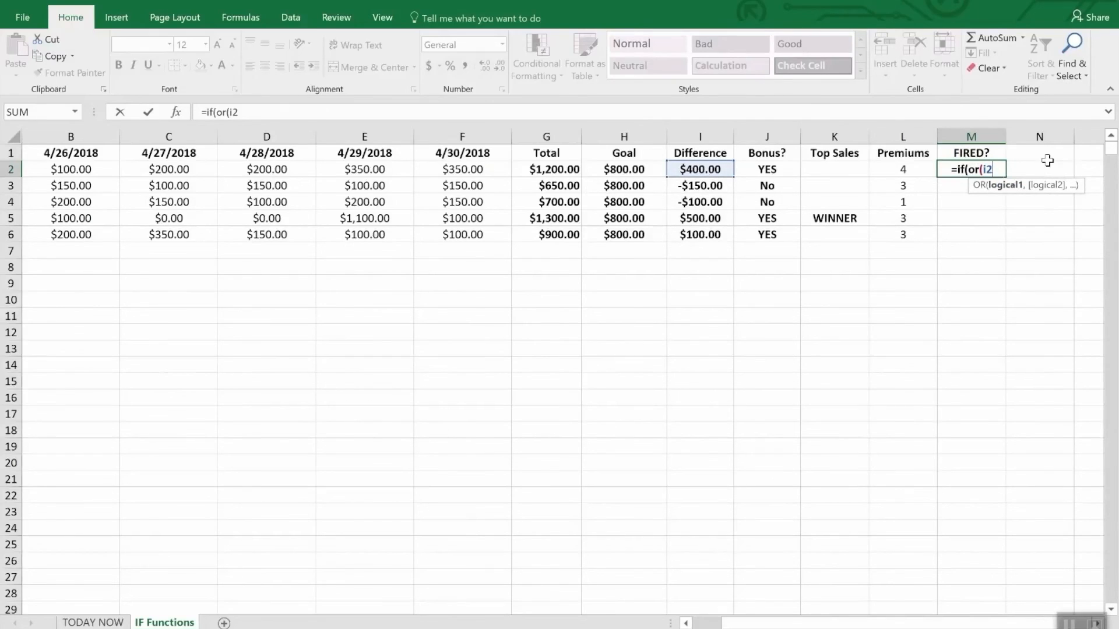
text(>)
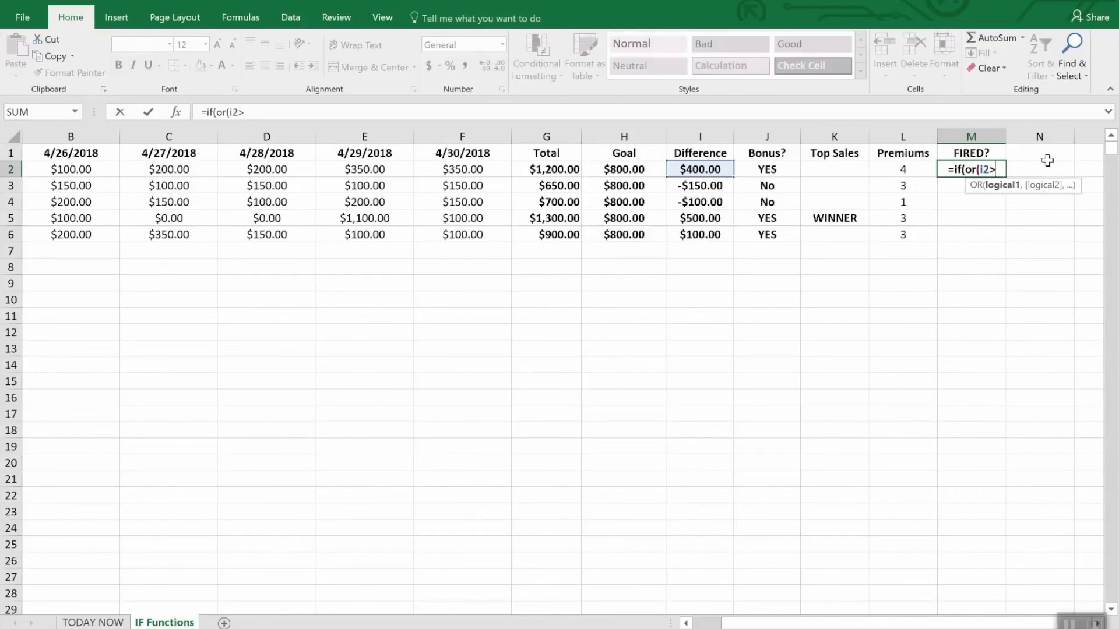
text(=)
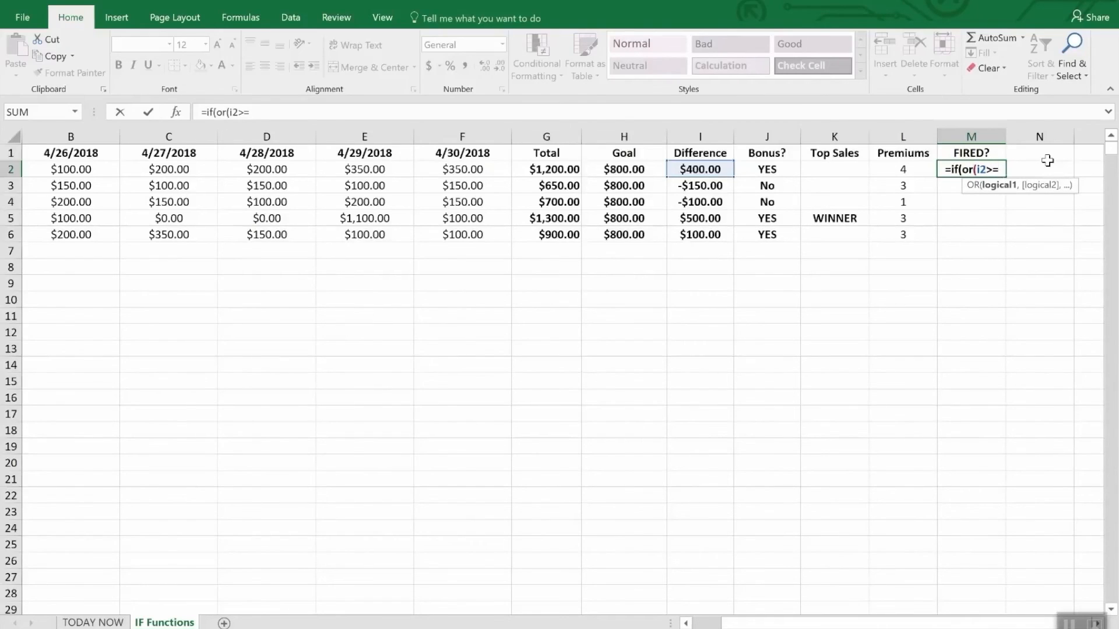
text(0,)
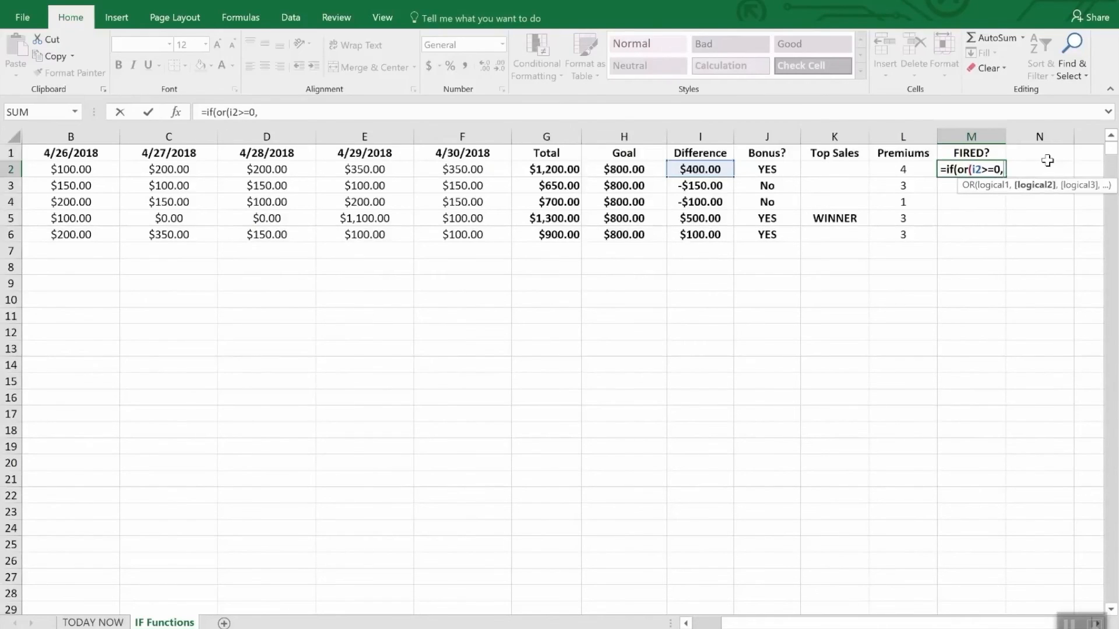
text(l)
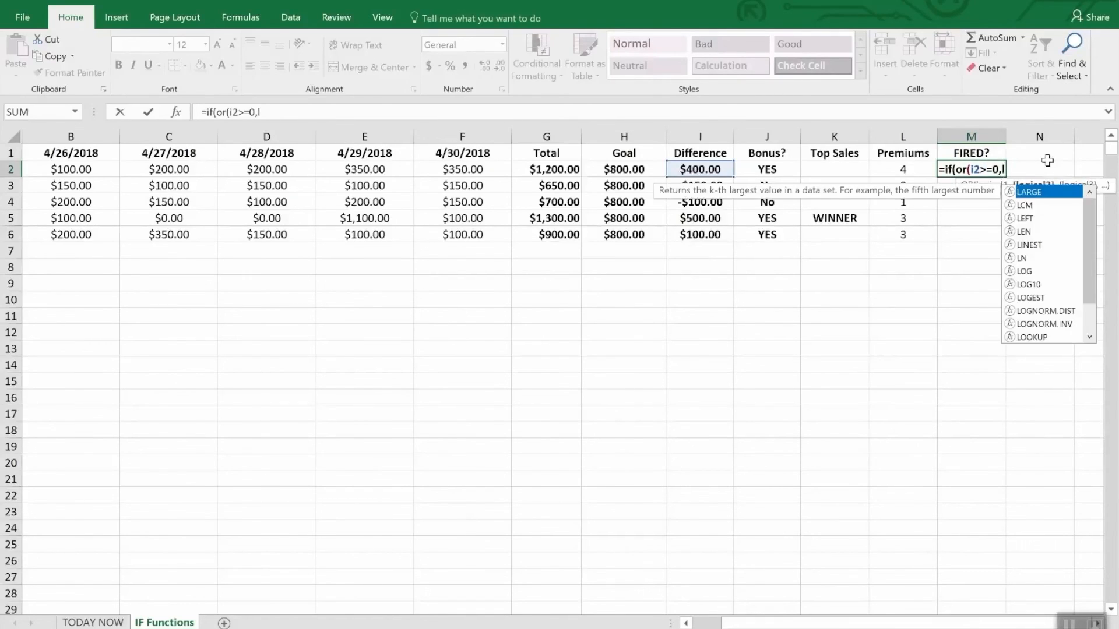
text(2>)
text(2)")
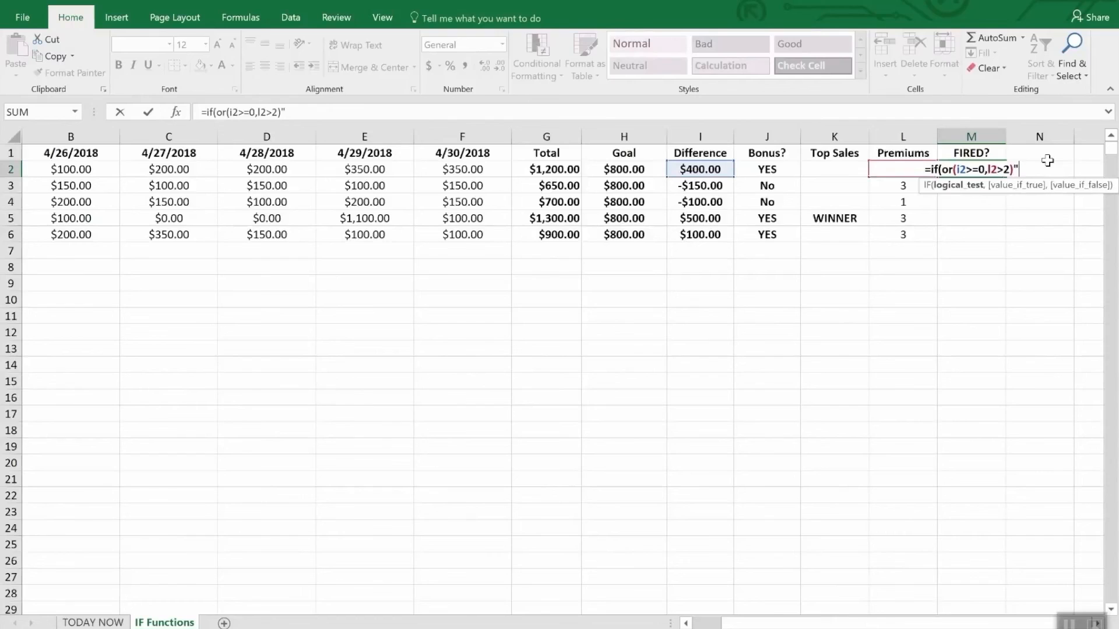
Enter the conditions I2>=0 and L2>2 in M2's OR test and close the OR function
key(BackSpace)
Finish the M2 formula with "Safe" as the true value and "FIRED" as the false value
text(,)
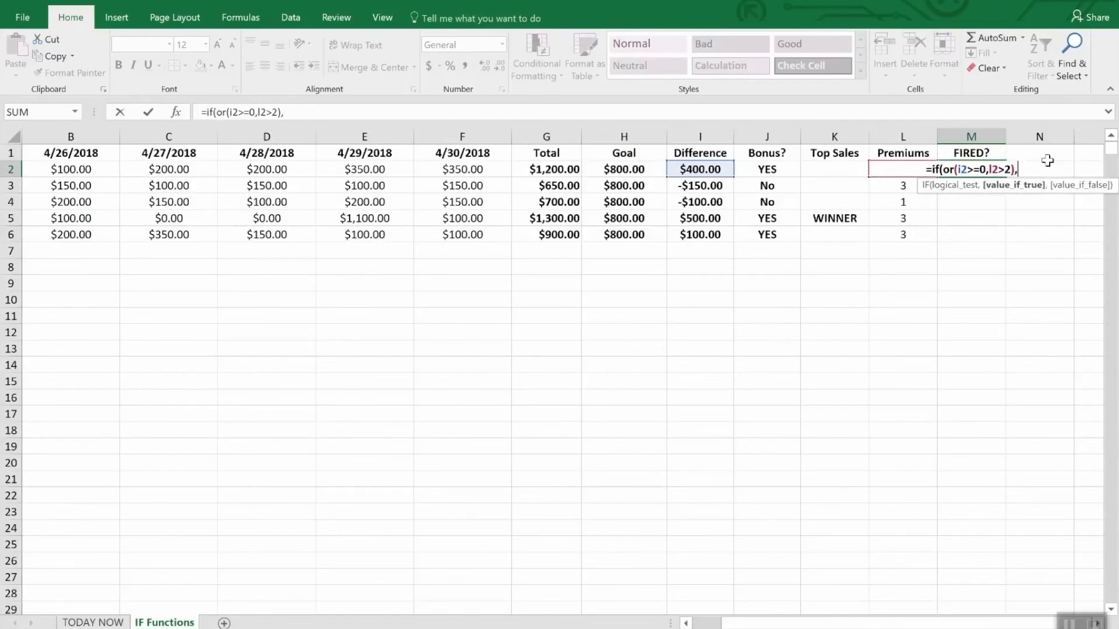
text("Saf)
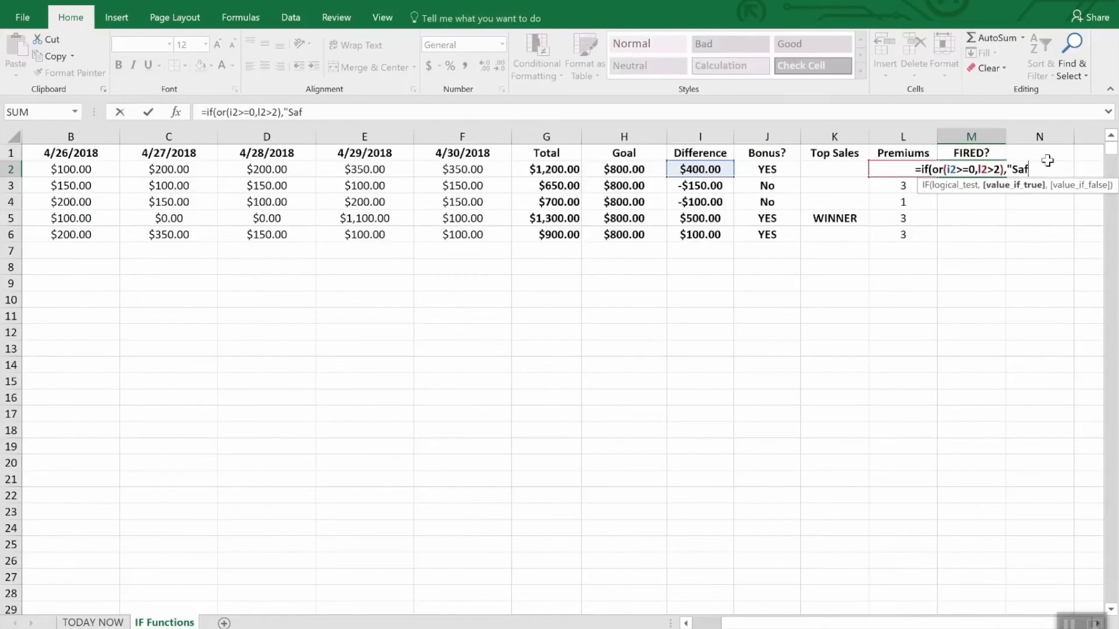
text(e",)
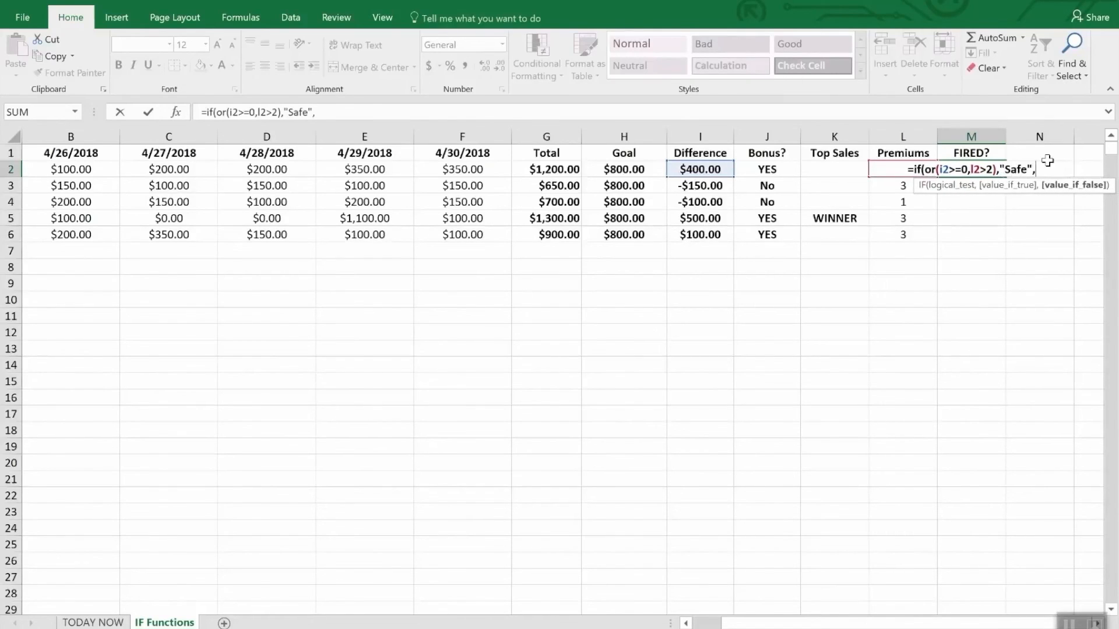
text("FIRED")
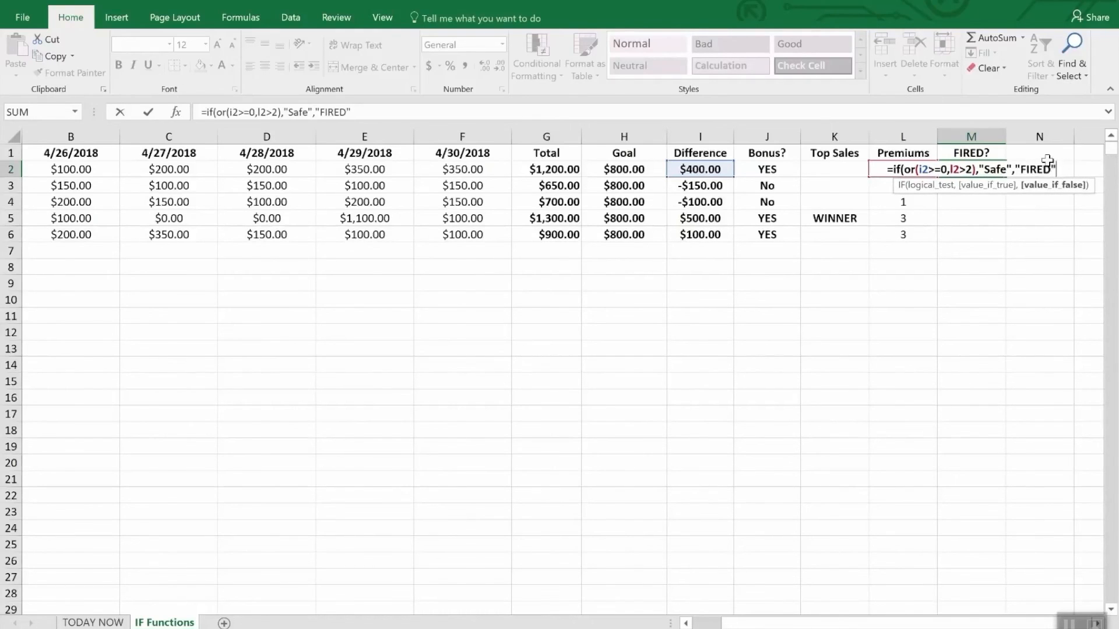
key(Return)
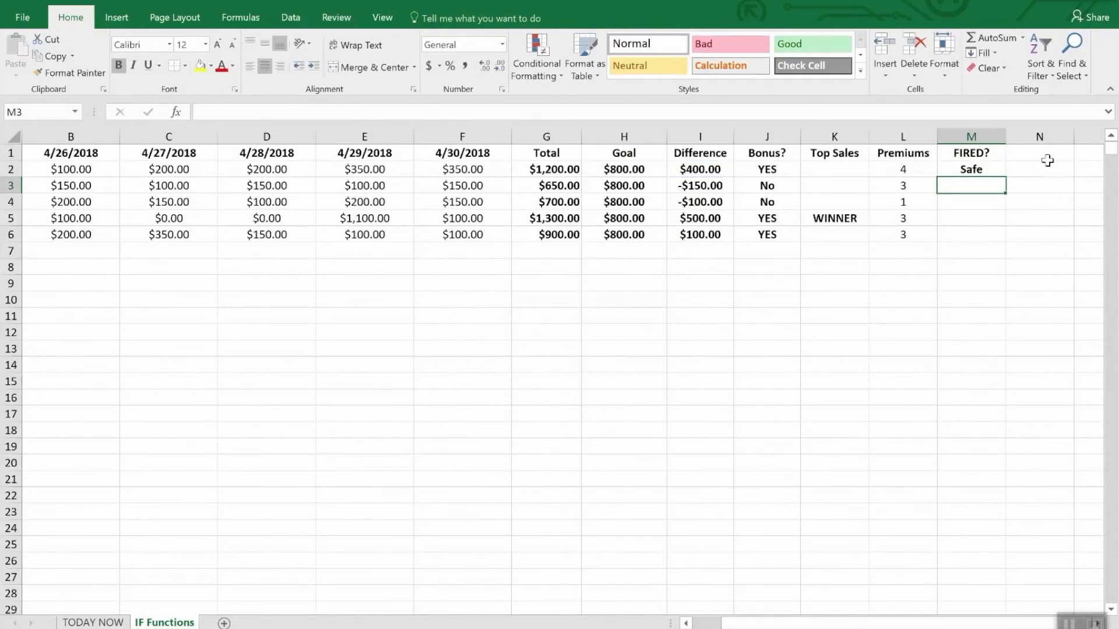
Fill the FIRED? formula from M2 down through M6 and check row 4's Difference and Premiums cells
key(Down)
key(Up)
key(Up)
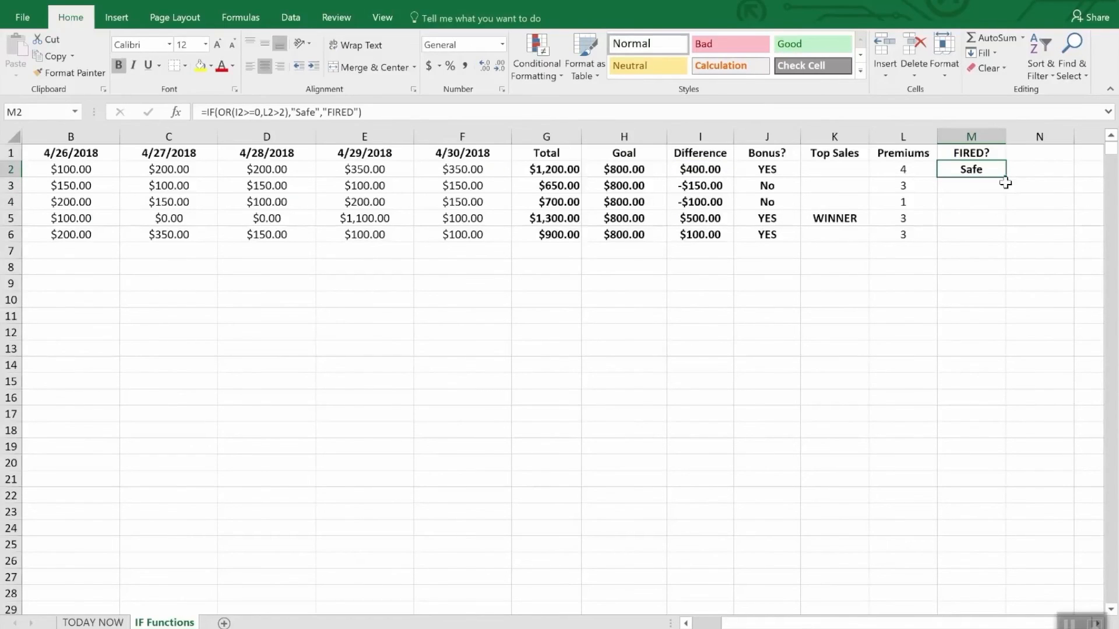
drag(1001, 175, 997, 237)
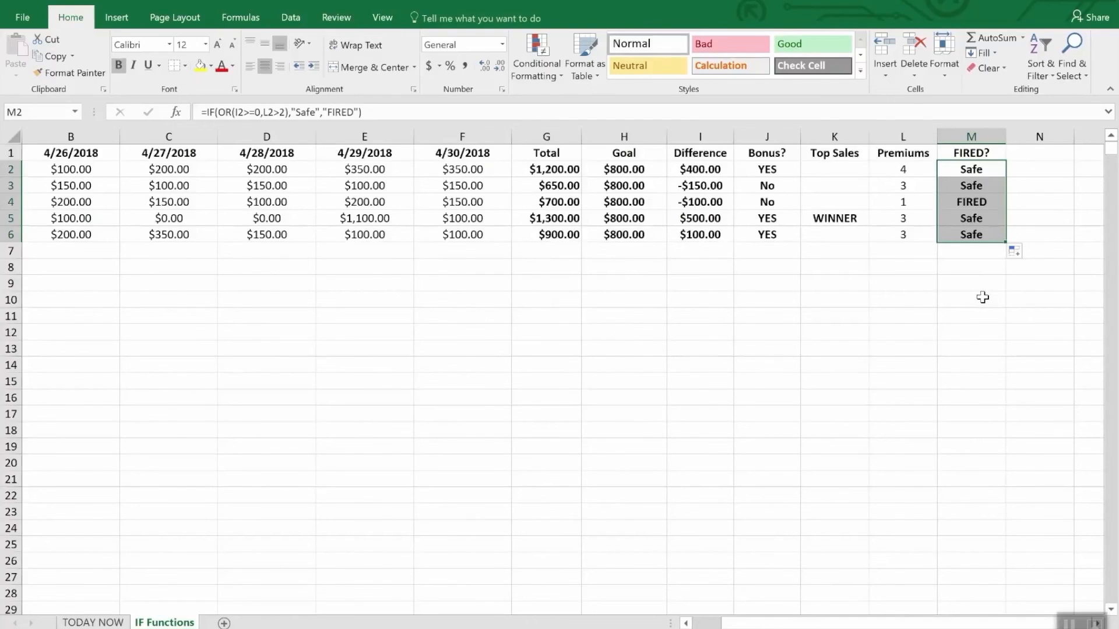
click(701, 205)
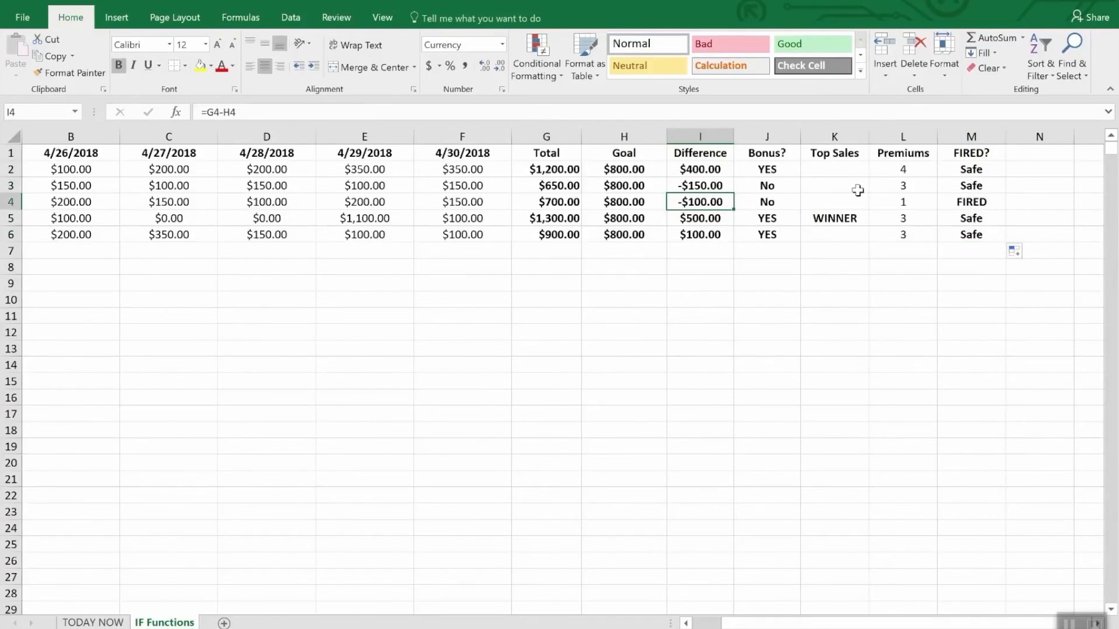
click(906, 202)
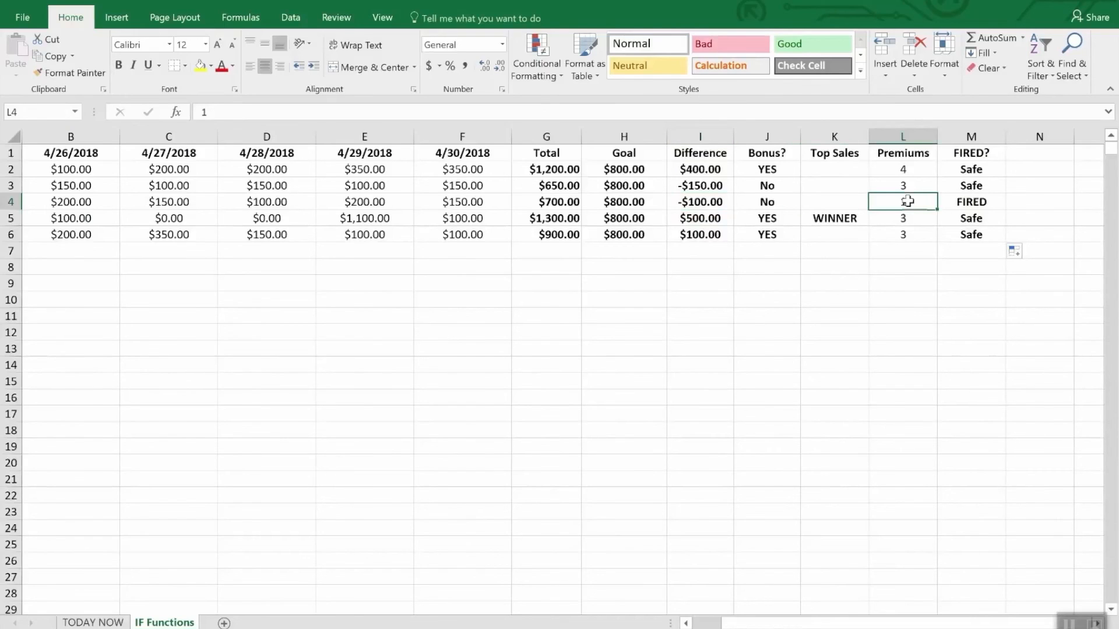